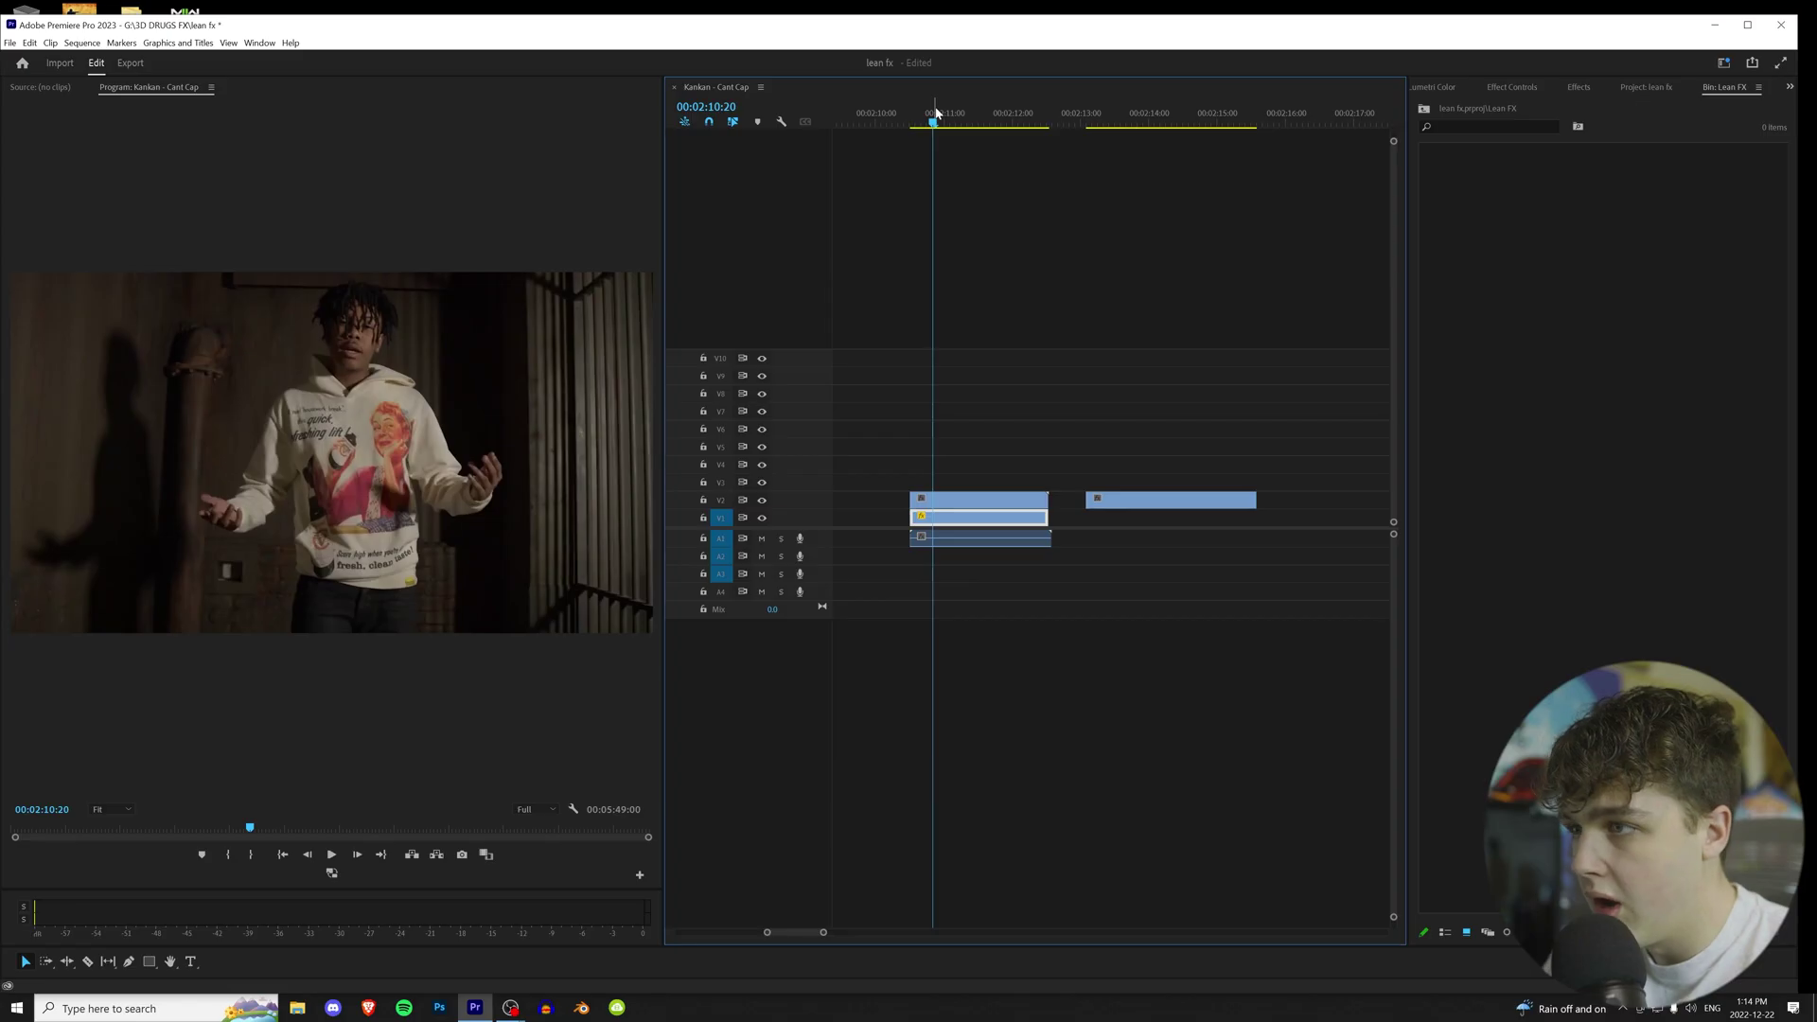
- Trim the end of the first audio clip to line up with the end of the video clips above it
scroll(1031, 260, "up", 1)
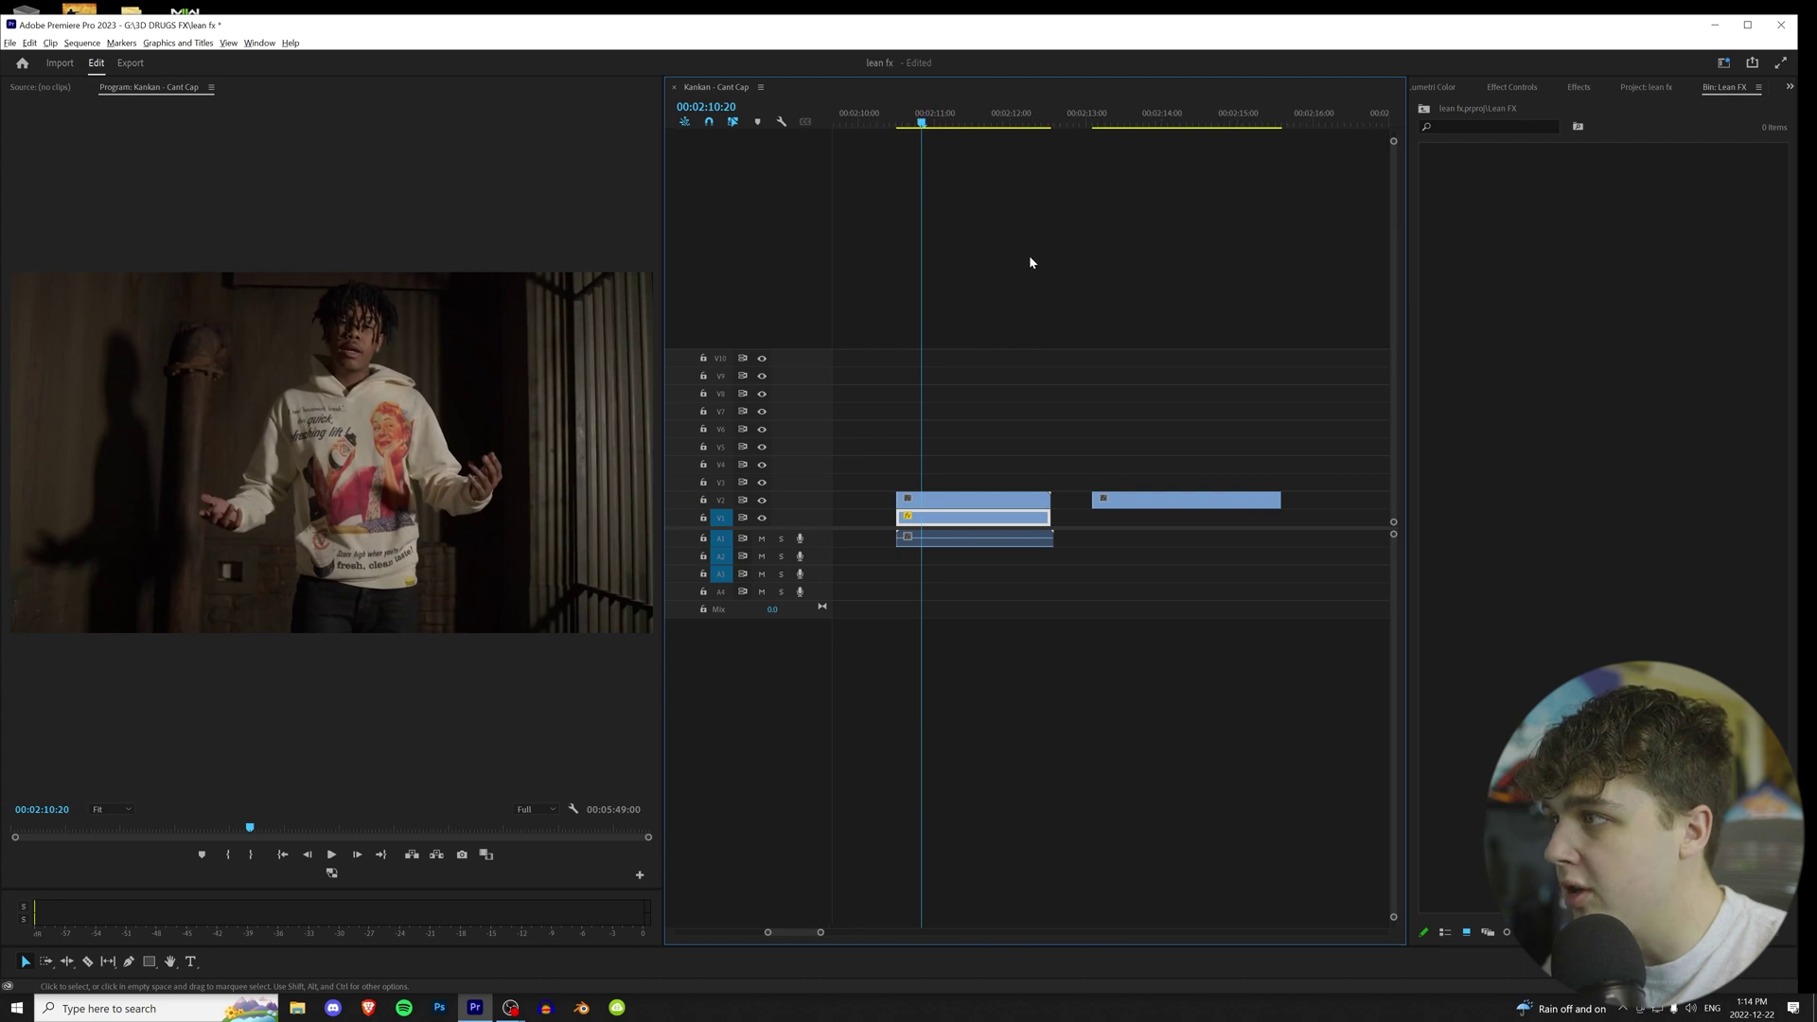
left_click_drag(927, 122, 995, 139)
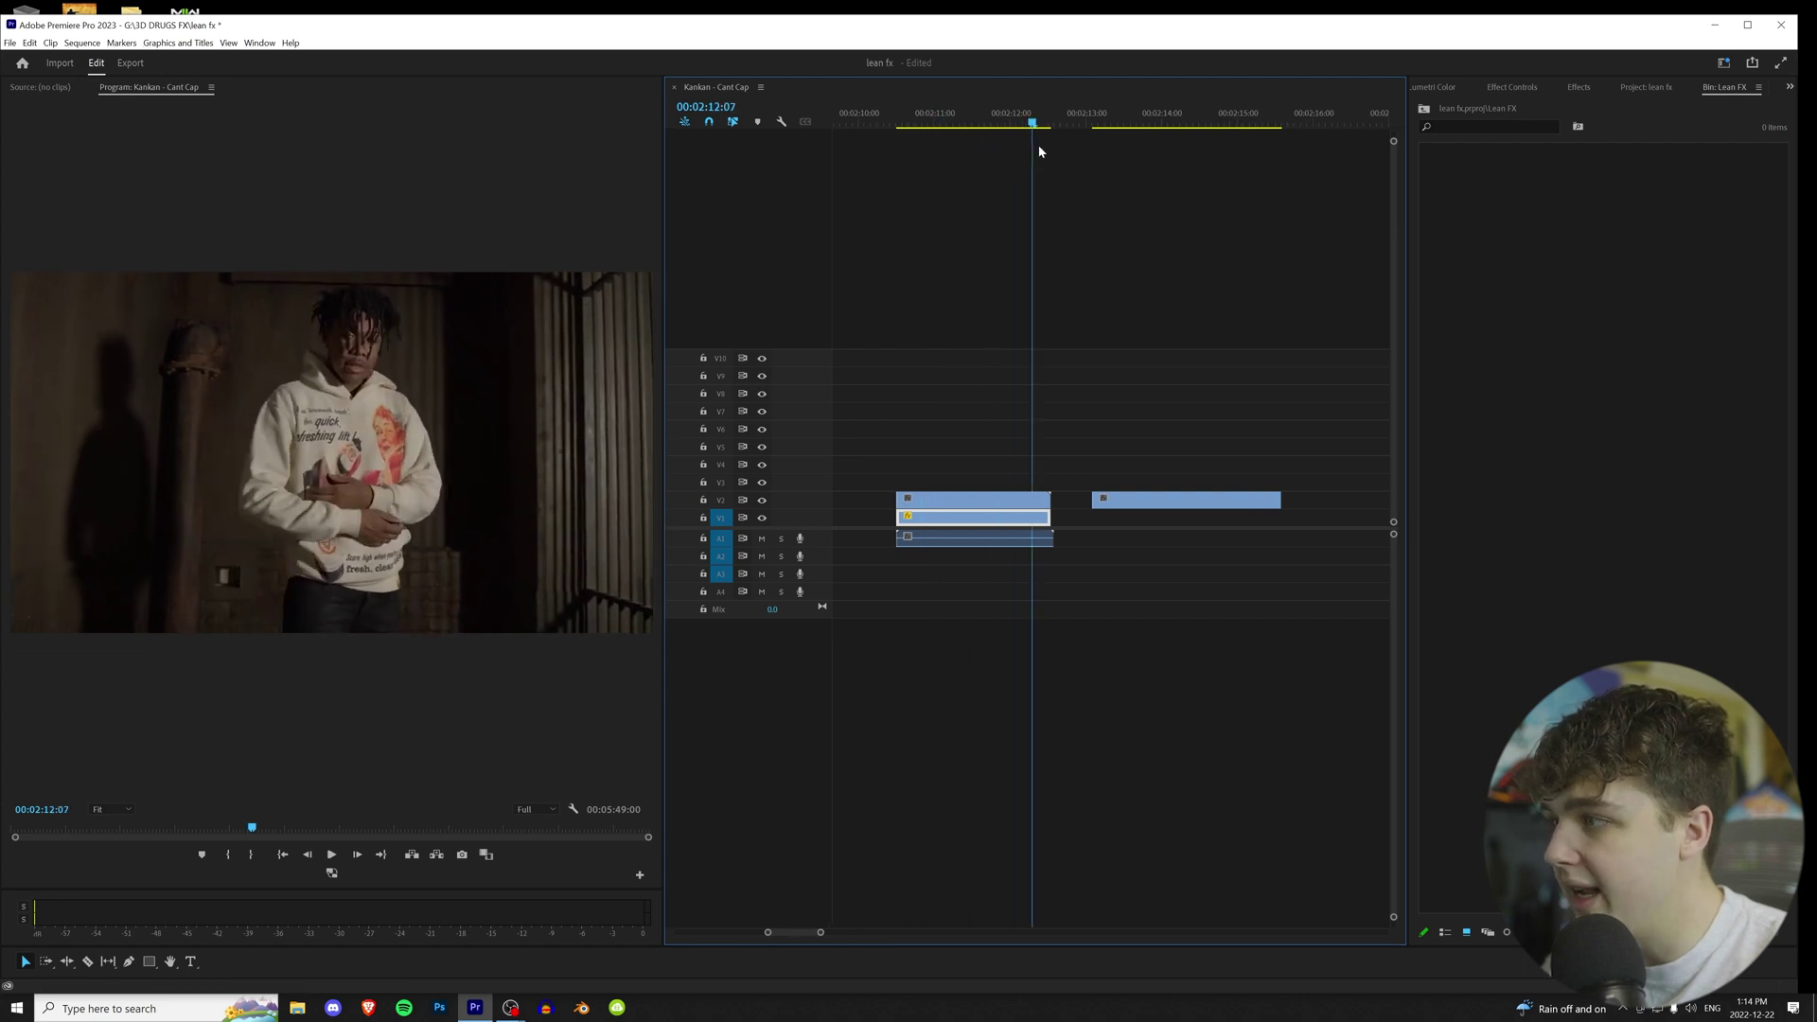
left_click_drag(1053, 538, 1049, 538)
- Inspect the cut-out subject layer without the base footage, then check the base clip's After Effects composition replacement option
left_click(959, 121)
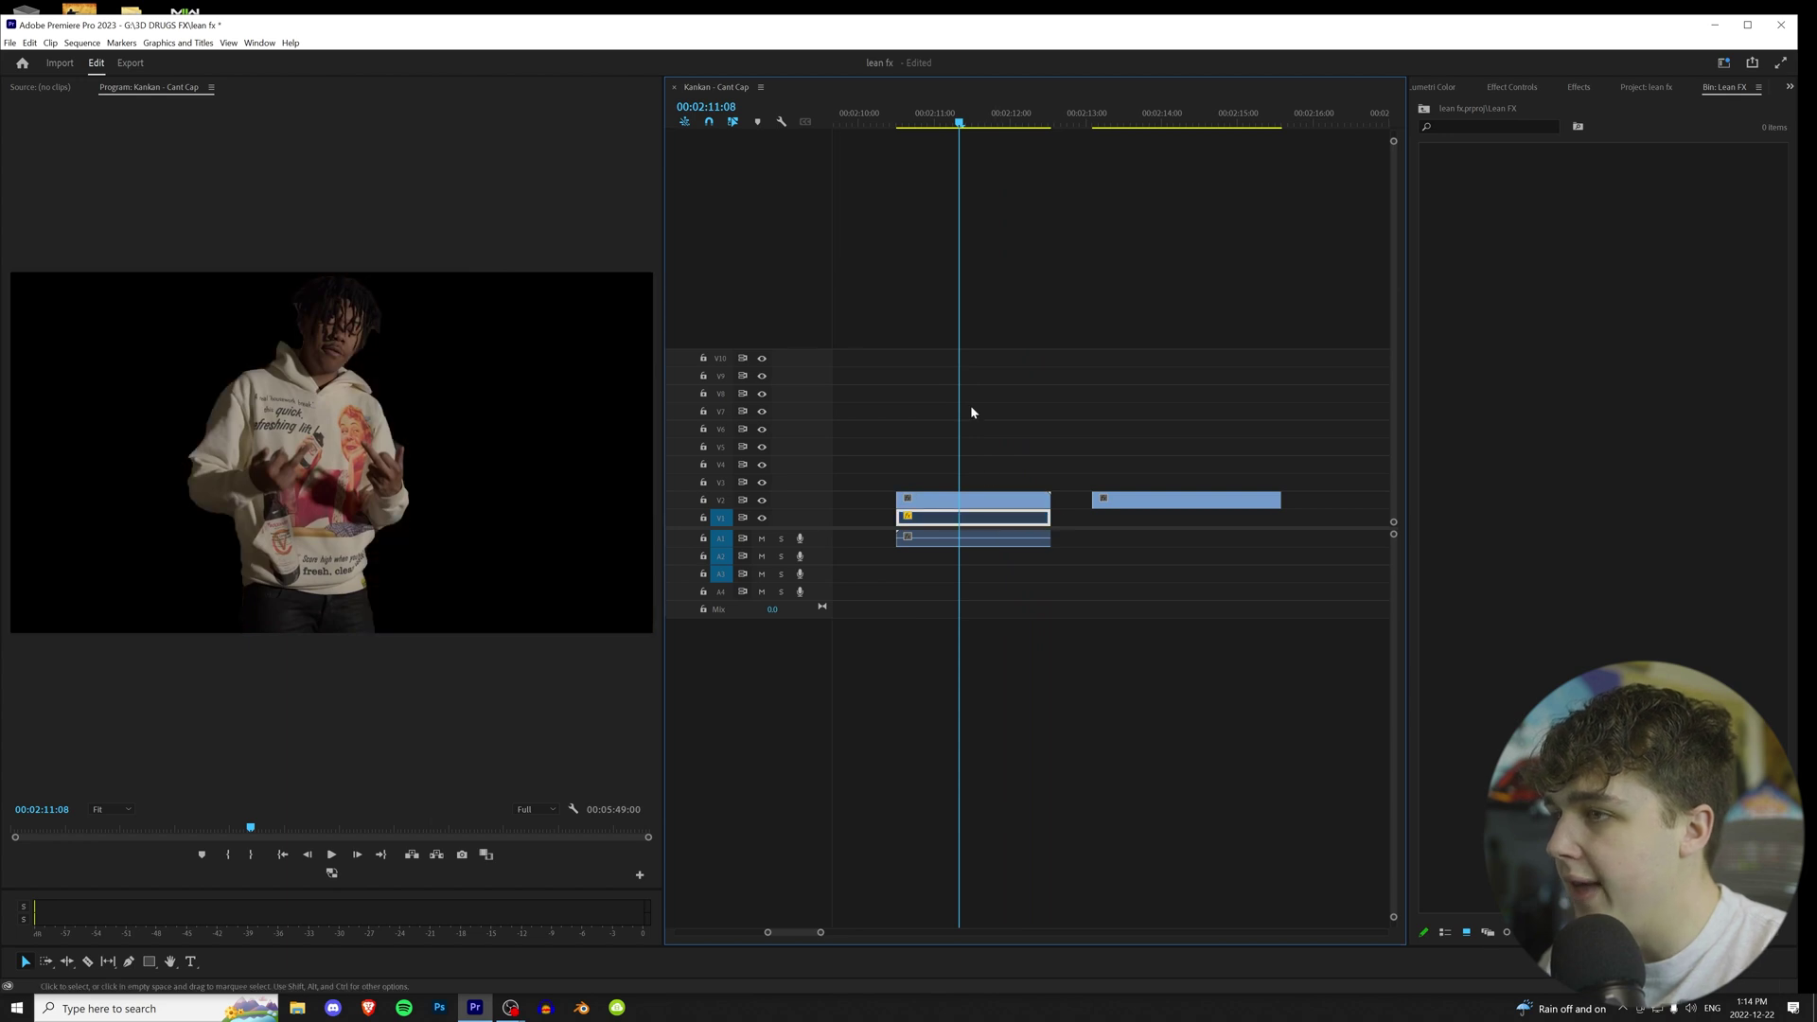
left_click(979, 504)
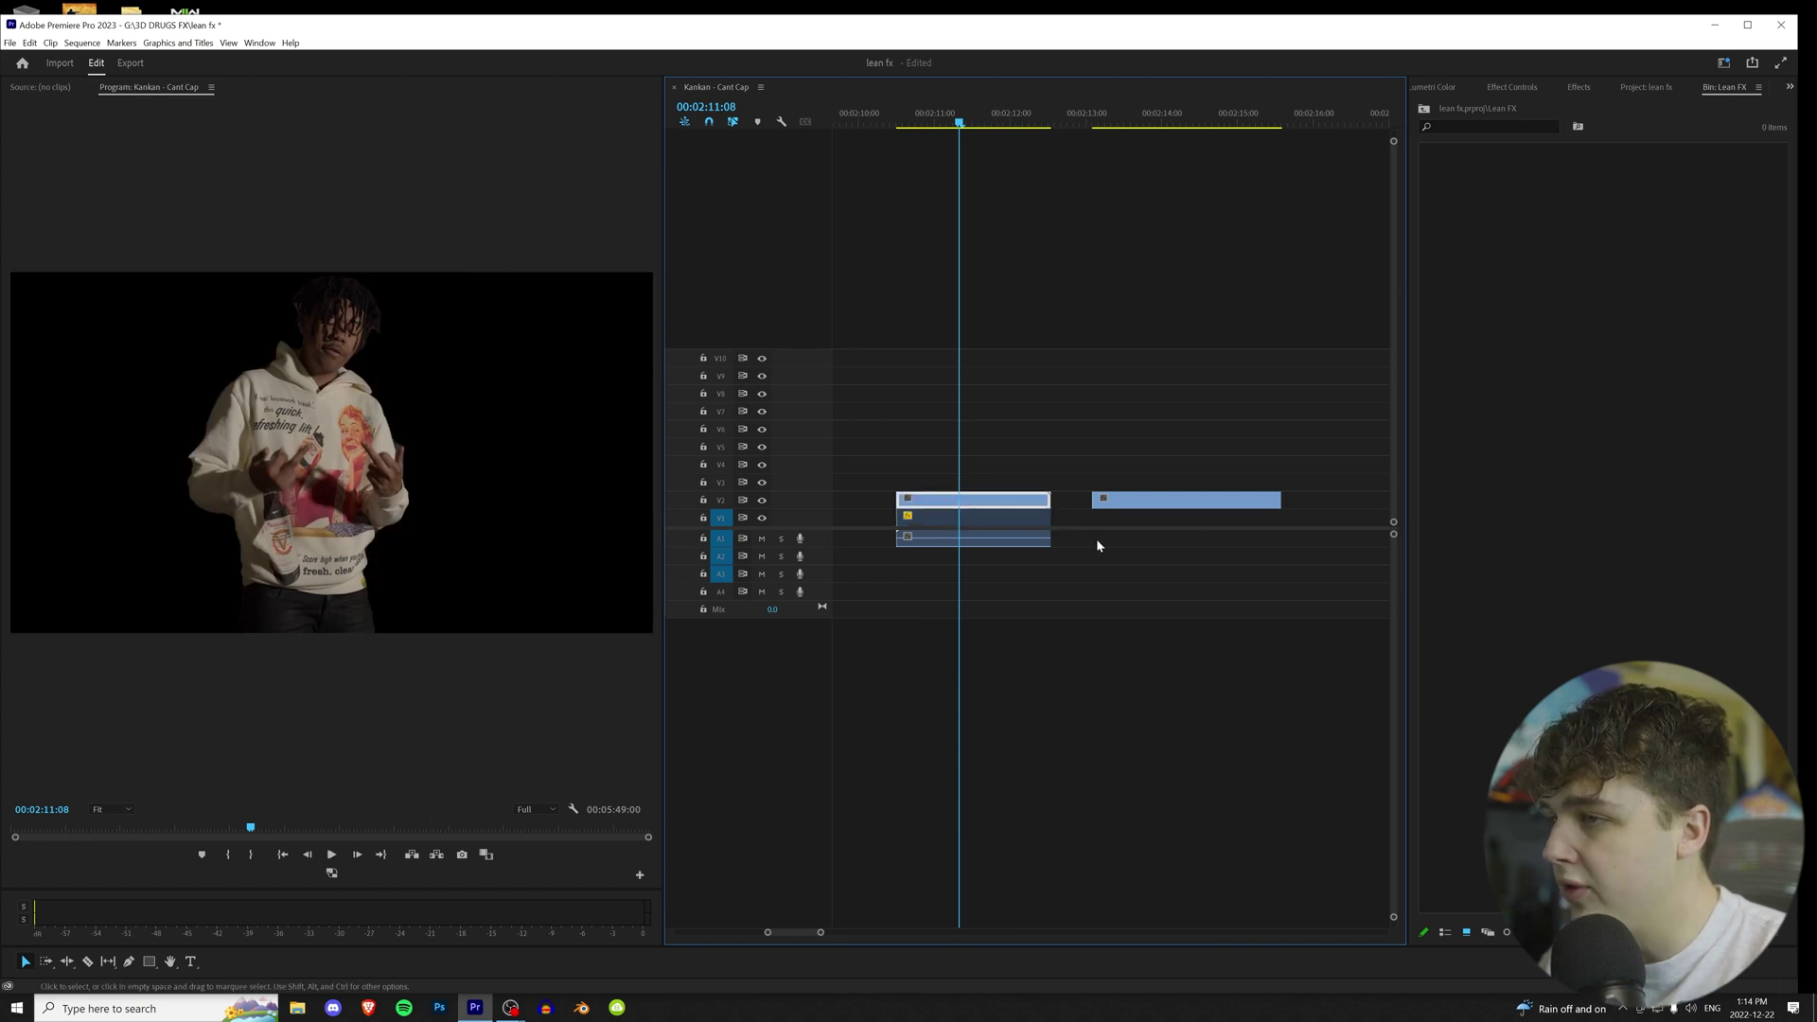
key("ctrl+z")
right_click(996, 525)
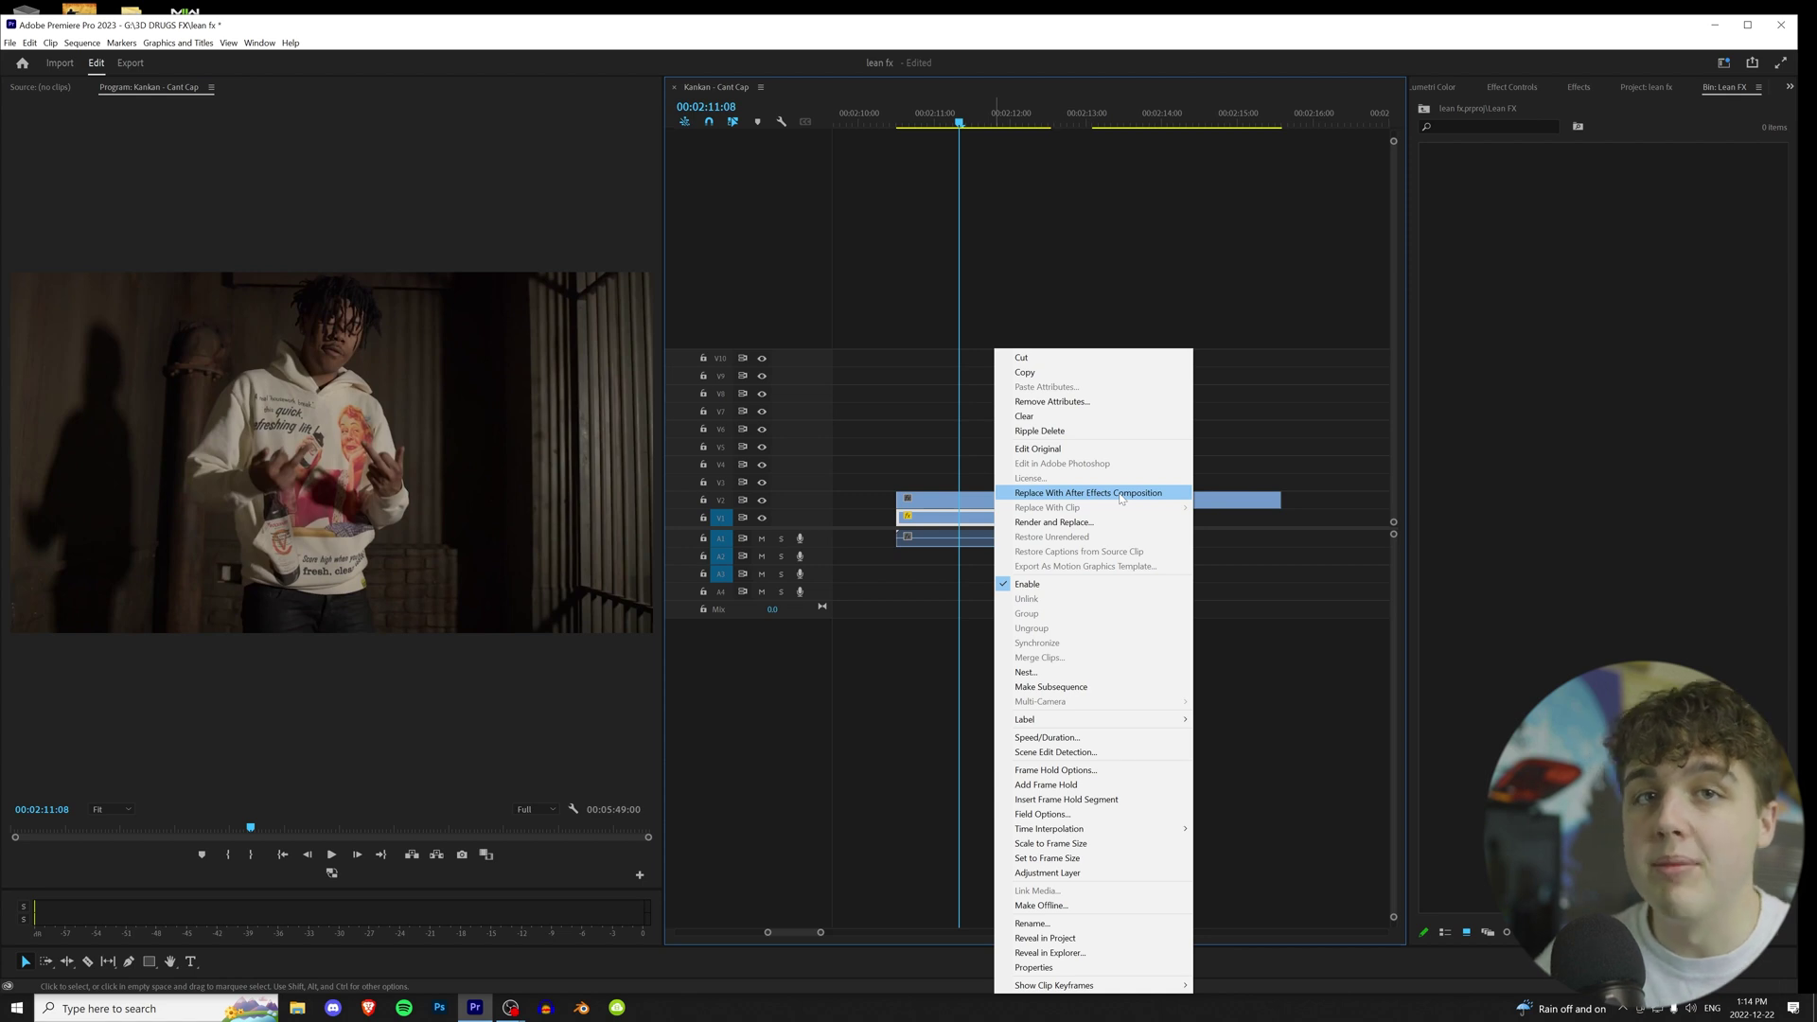
left_click(1320, 200)
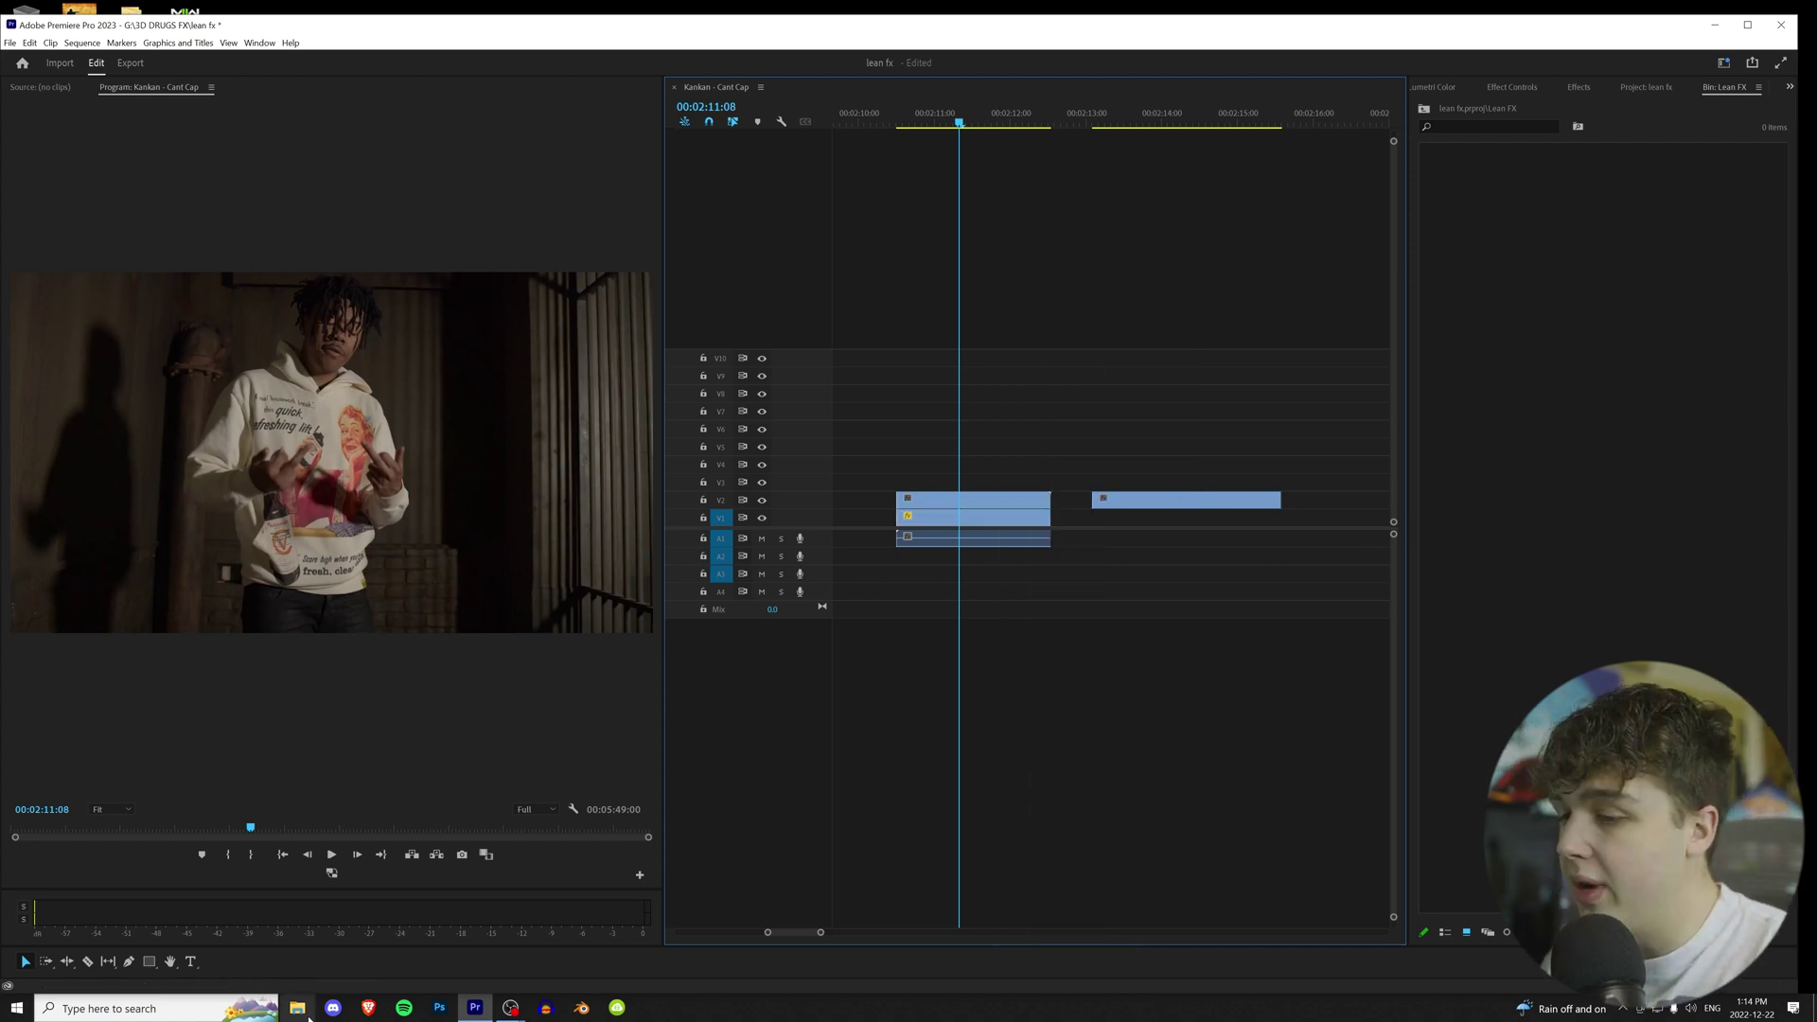
- Look through the Bottles and Double Cups folders inside the LEAN FX PACK folder in File Explorer
left_click(305, 1014)
left_click_drag(799, 380, 1113, 359)
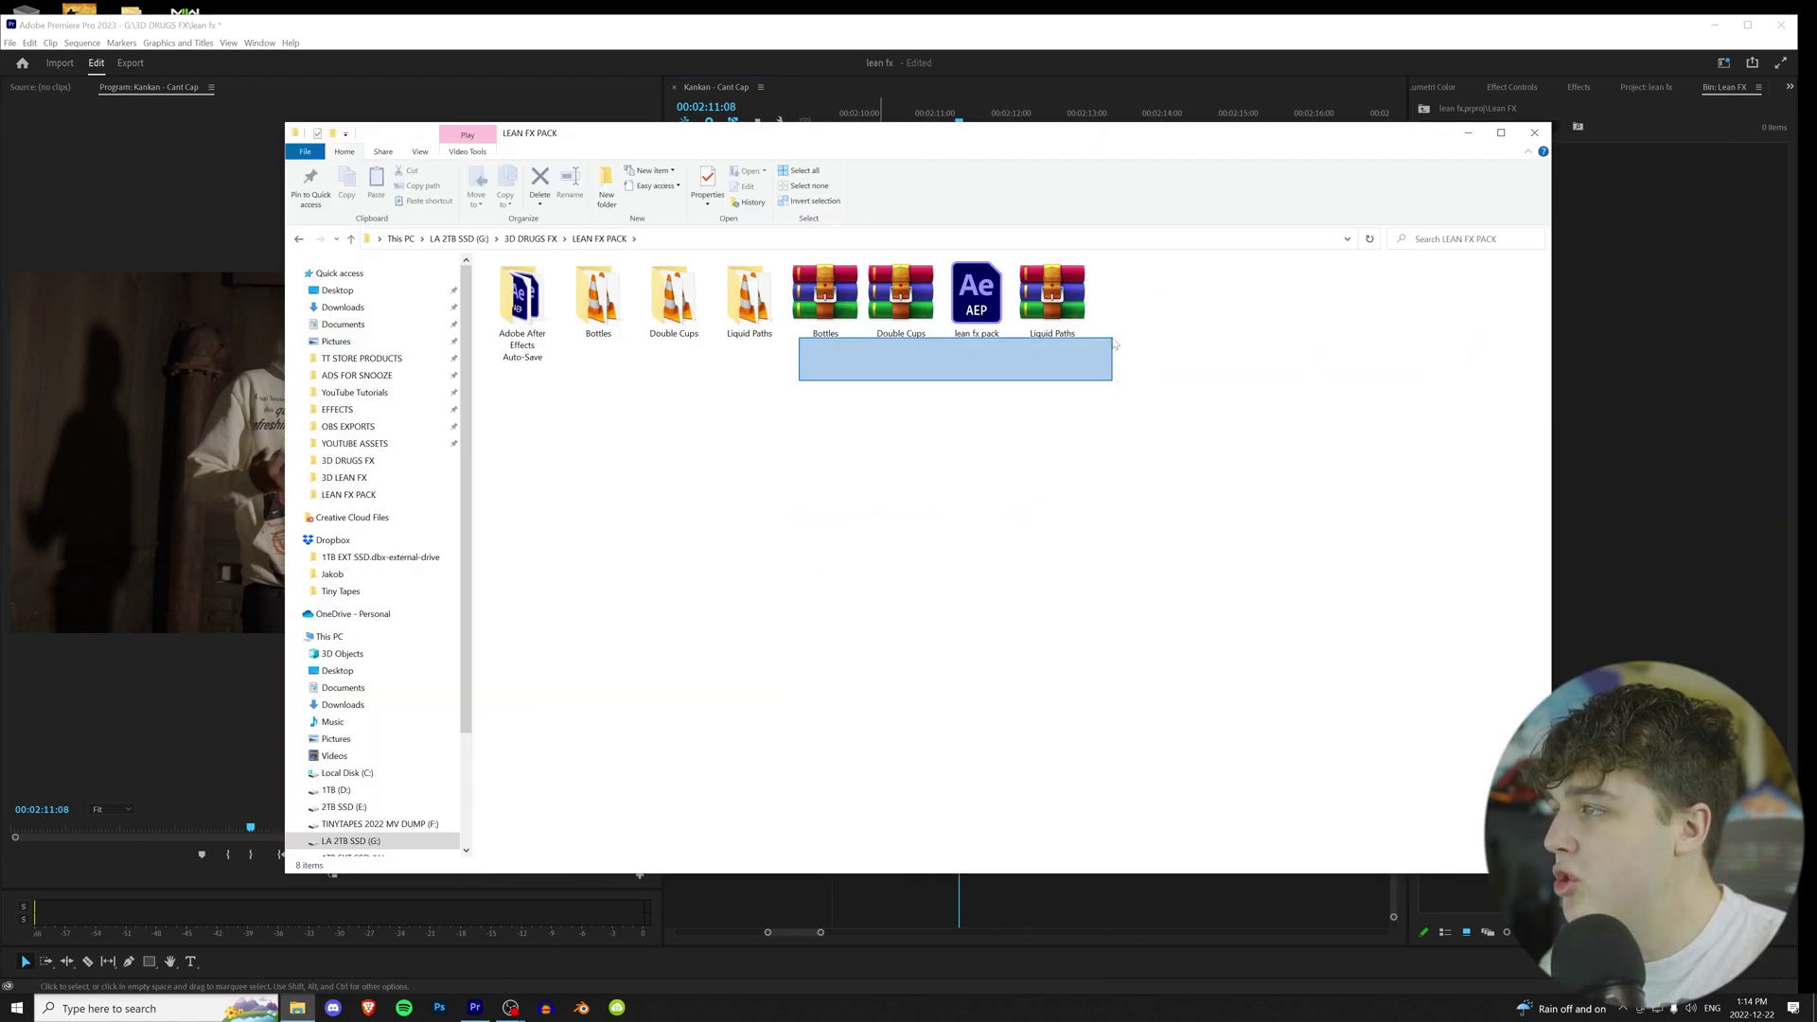
left_click(674, 301)
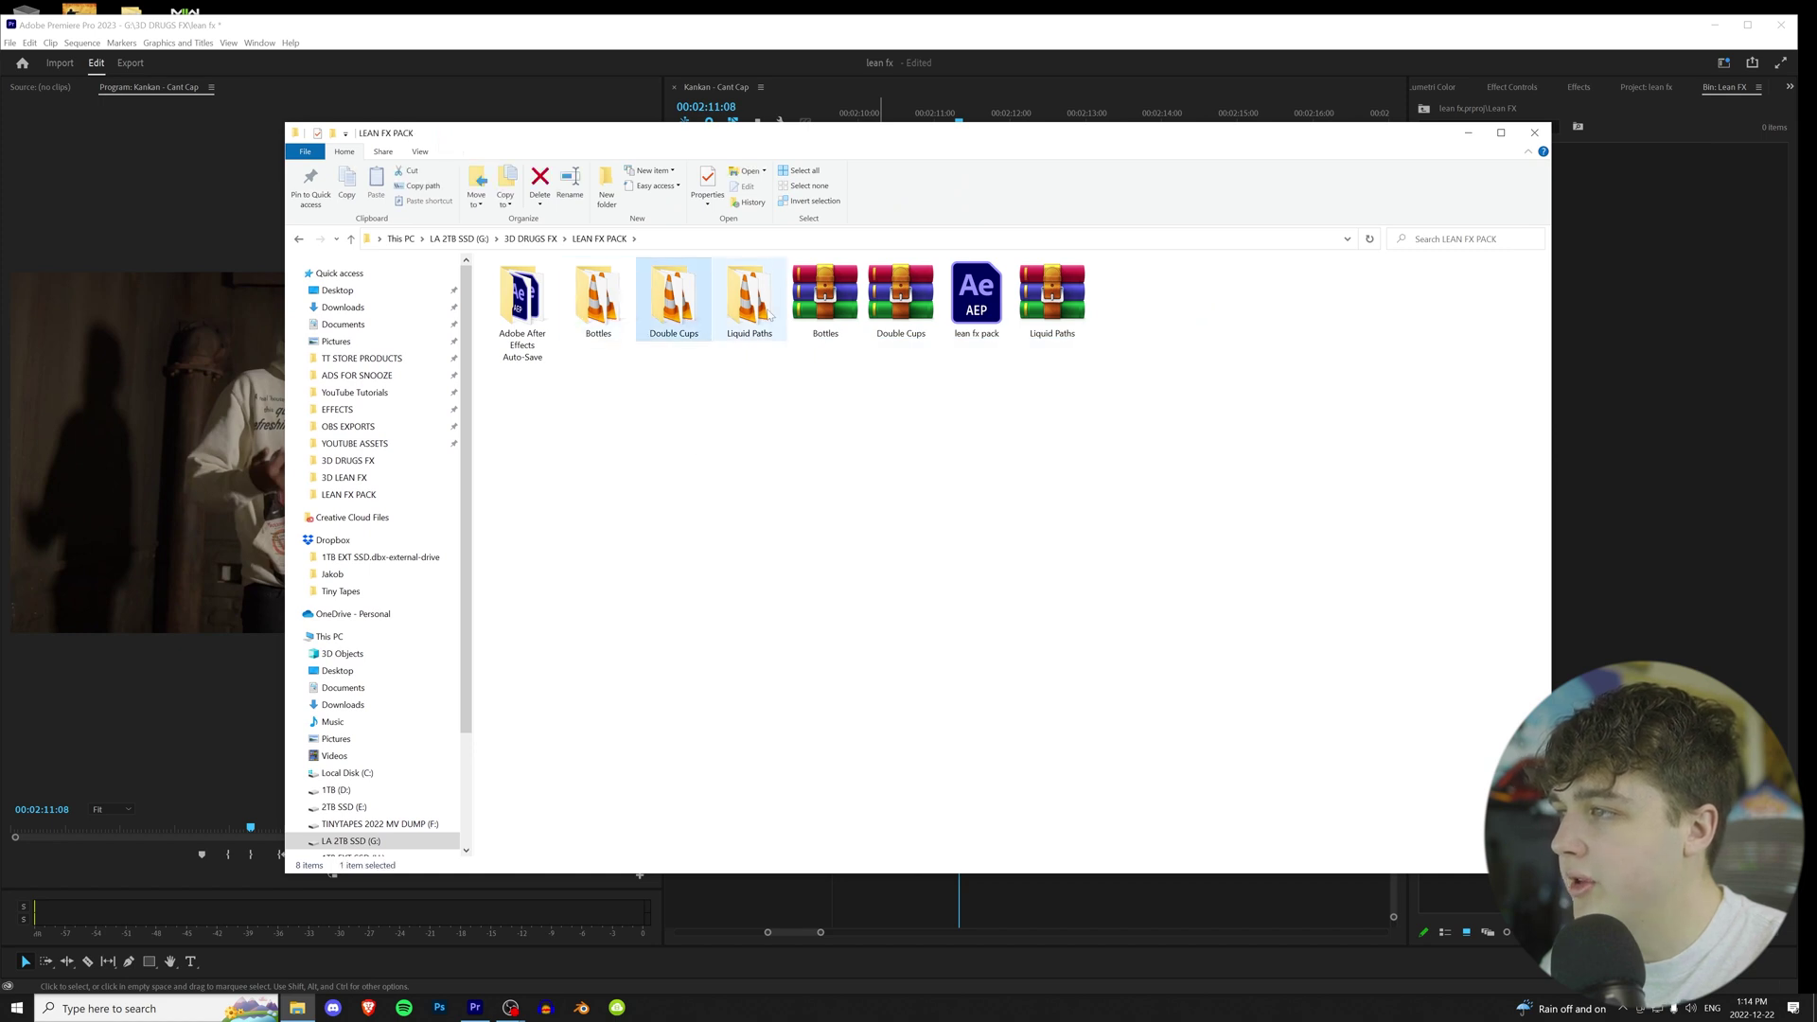
key("Left")
key("Return")
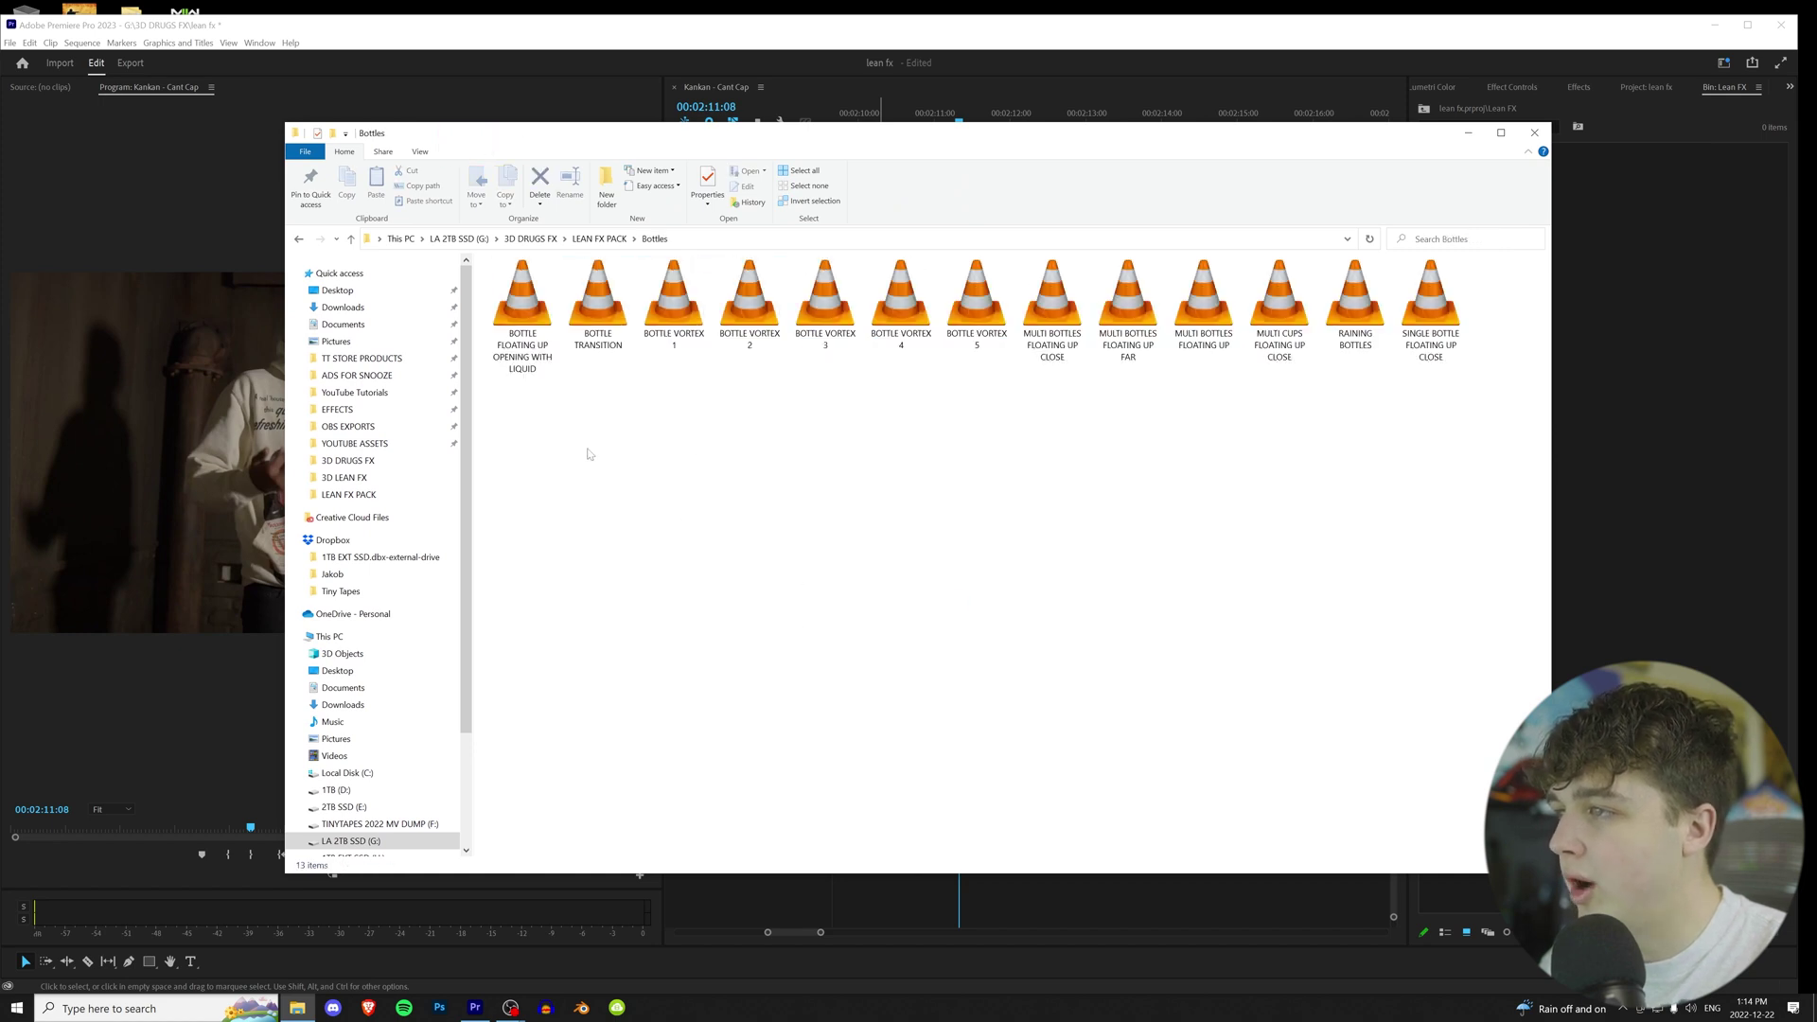
left_click_drag(610, 423, 529, 416)
left_click(299, 238)
left_click_drag(561, 415, 1387, 299)
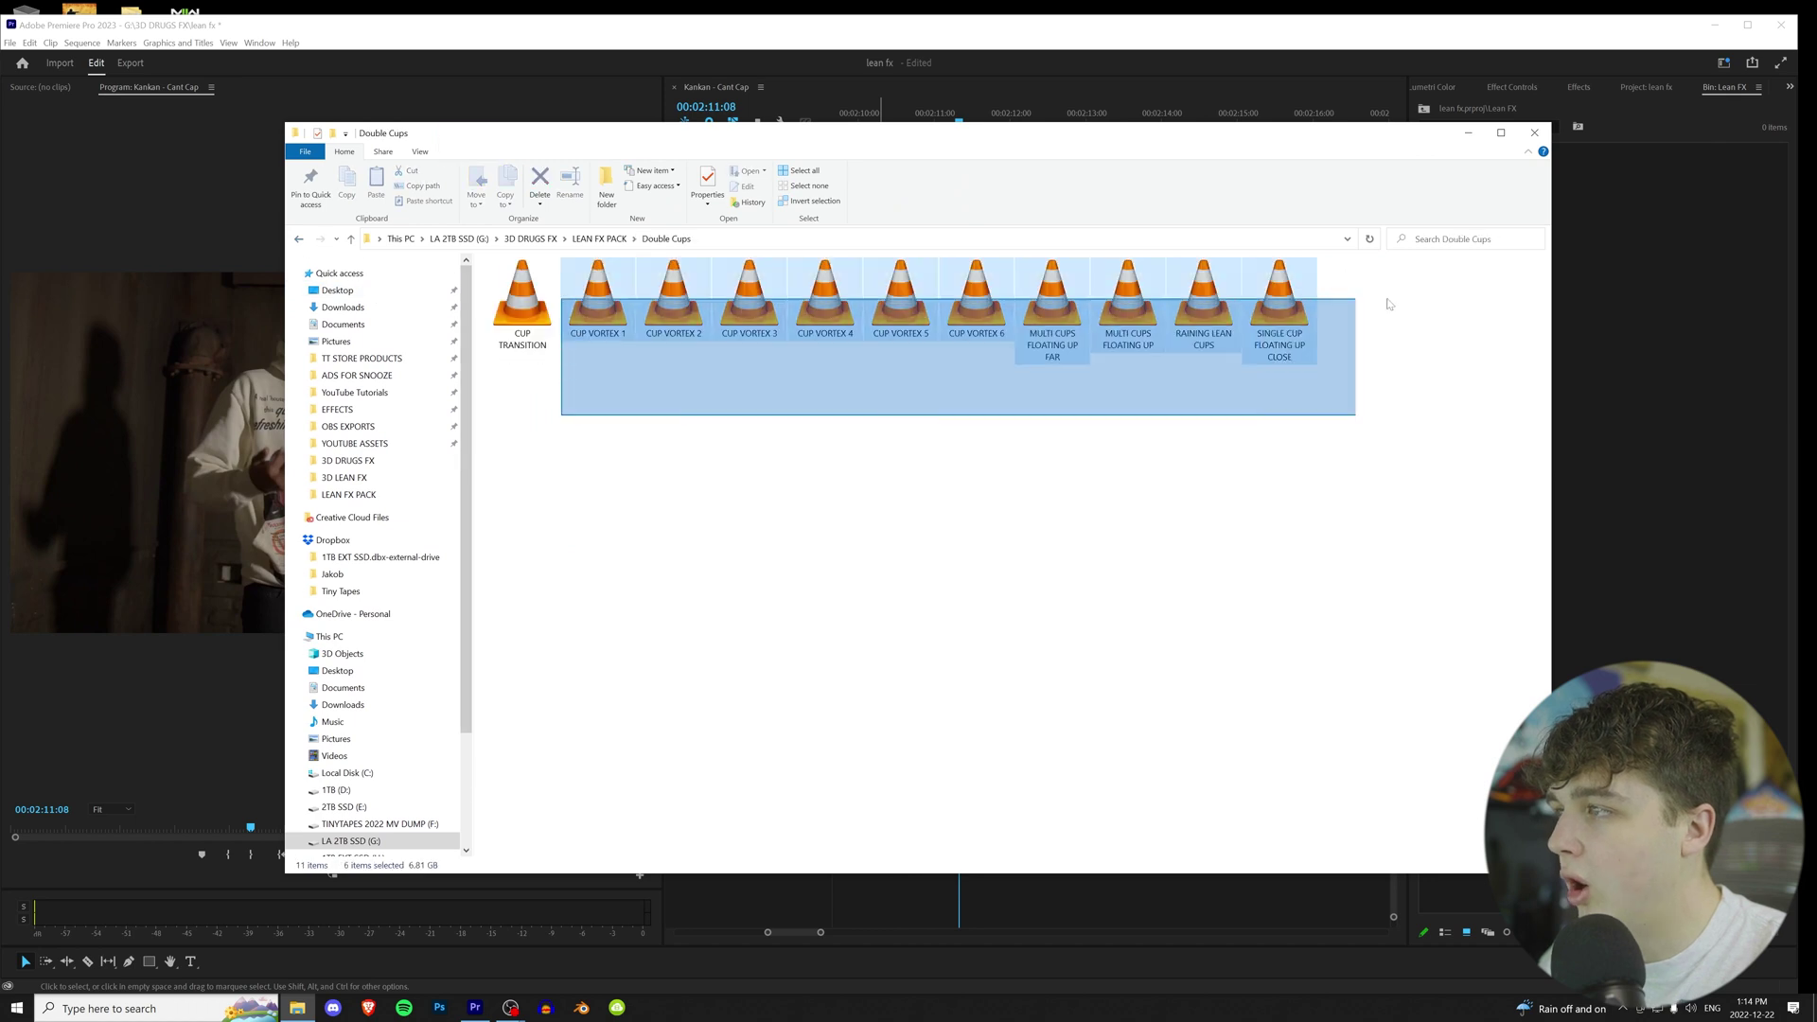
left_click(299, 239)
- Import LIQUID LEAN PATH and LIQUID LEAN PATH 2 from the Liquid Paths folder into the Lean FX bin in Premiere Pro
double_click(734, 312)
left_click_drag(537, 375, 719, 343)
left_click(715, 370)
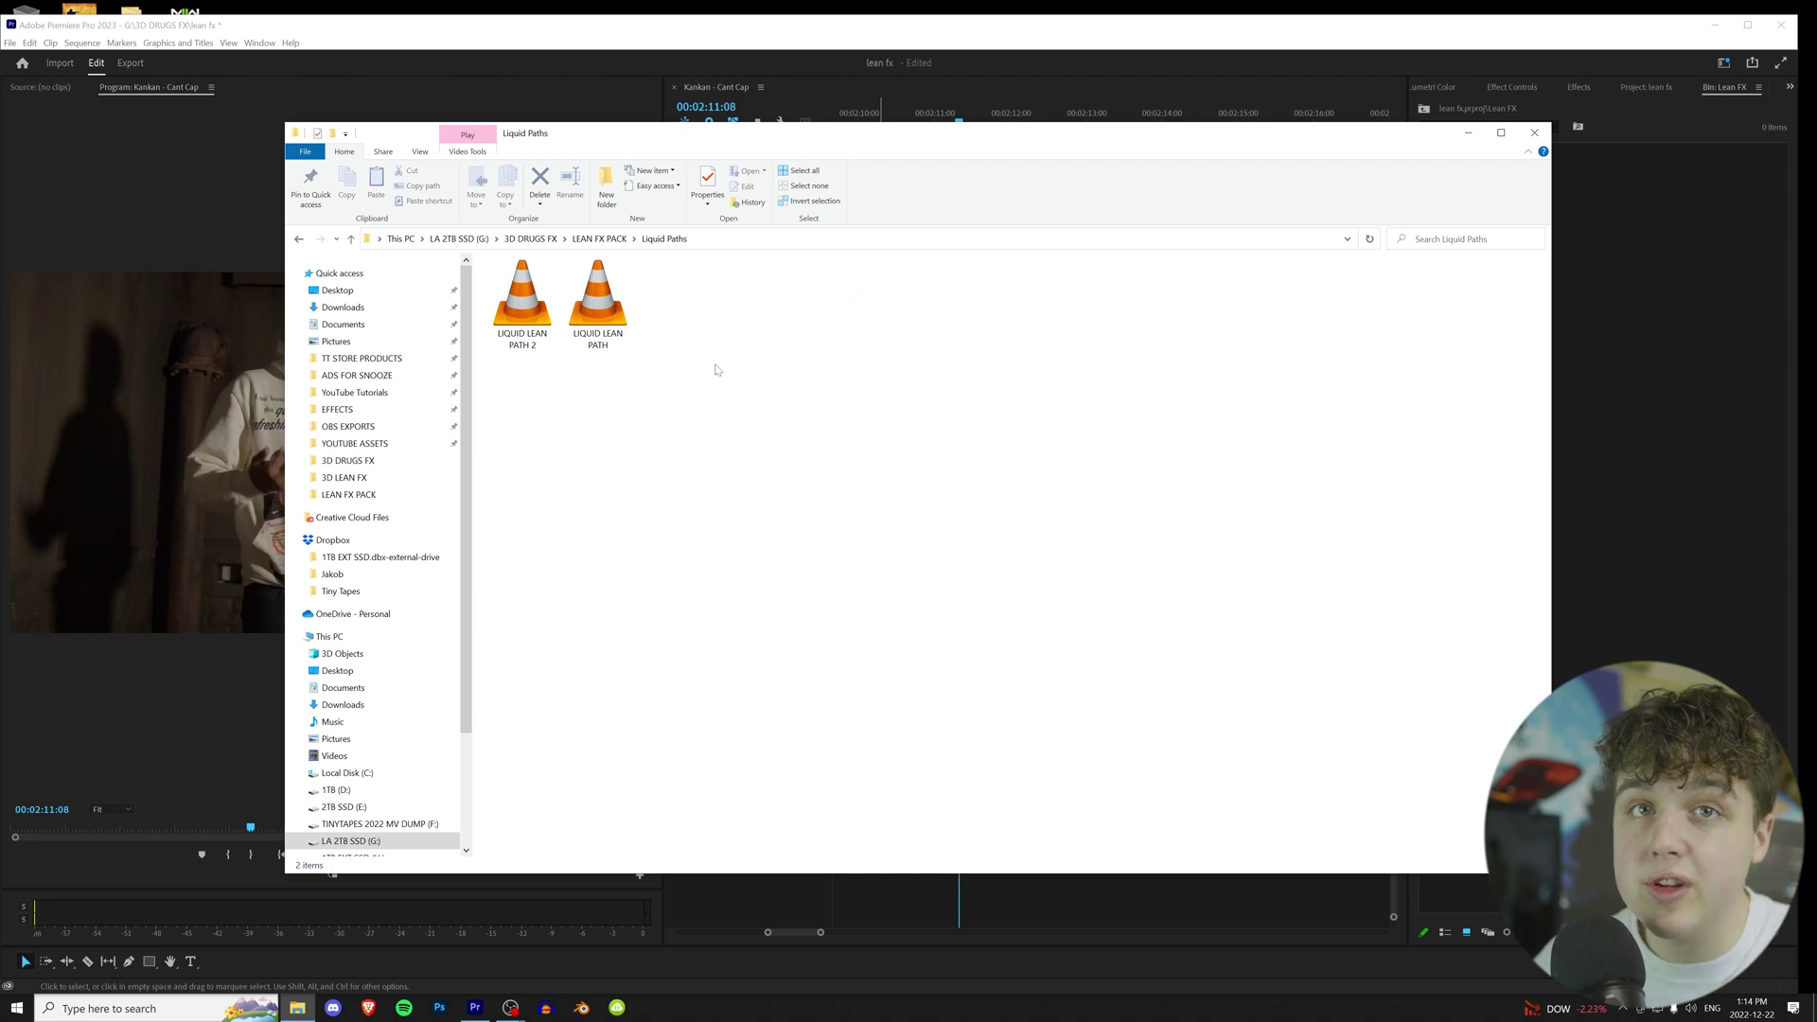
left_click_drag(669, 669, 1608, 227)
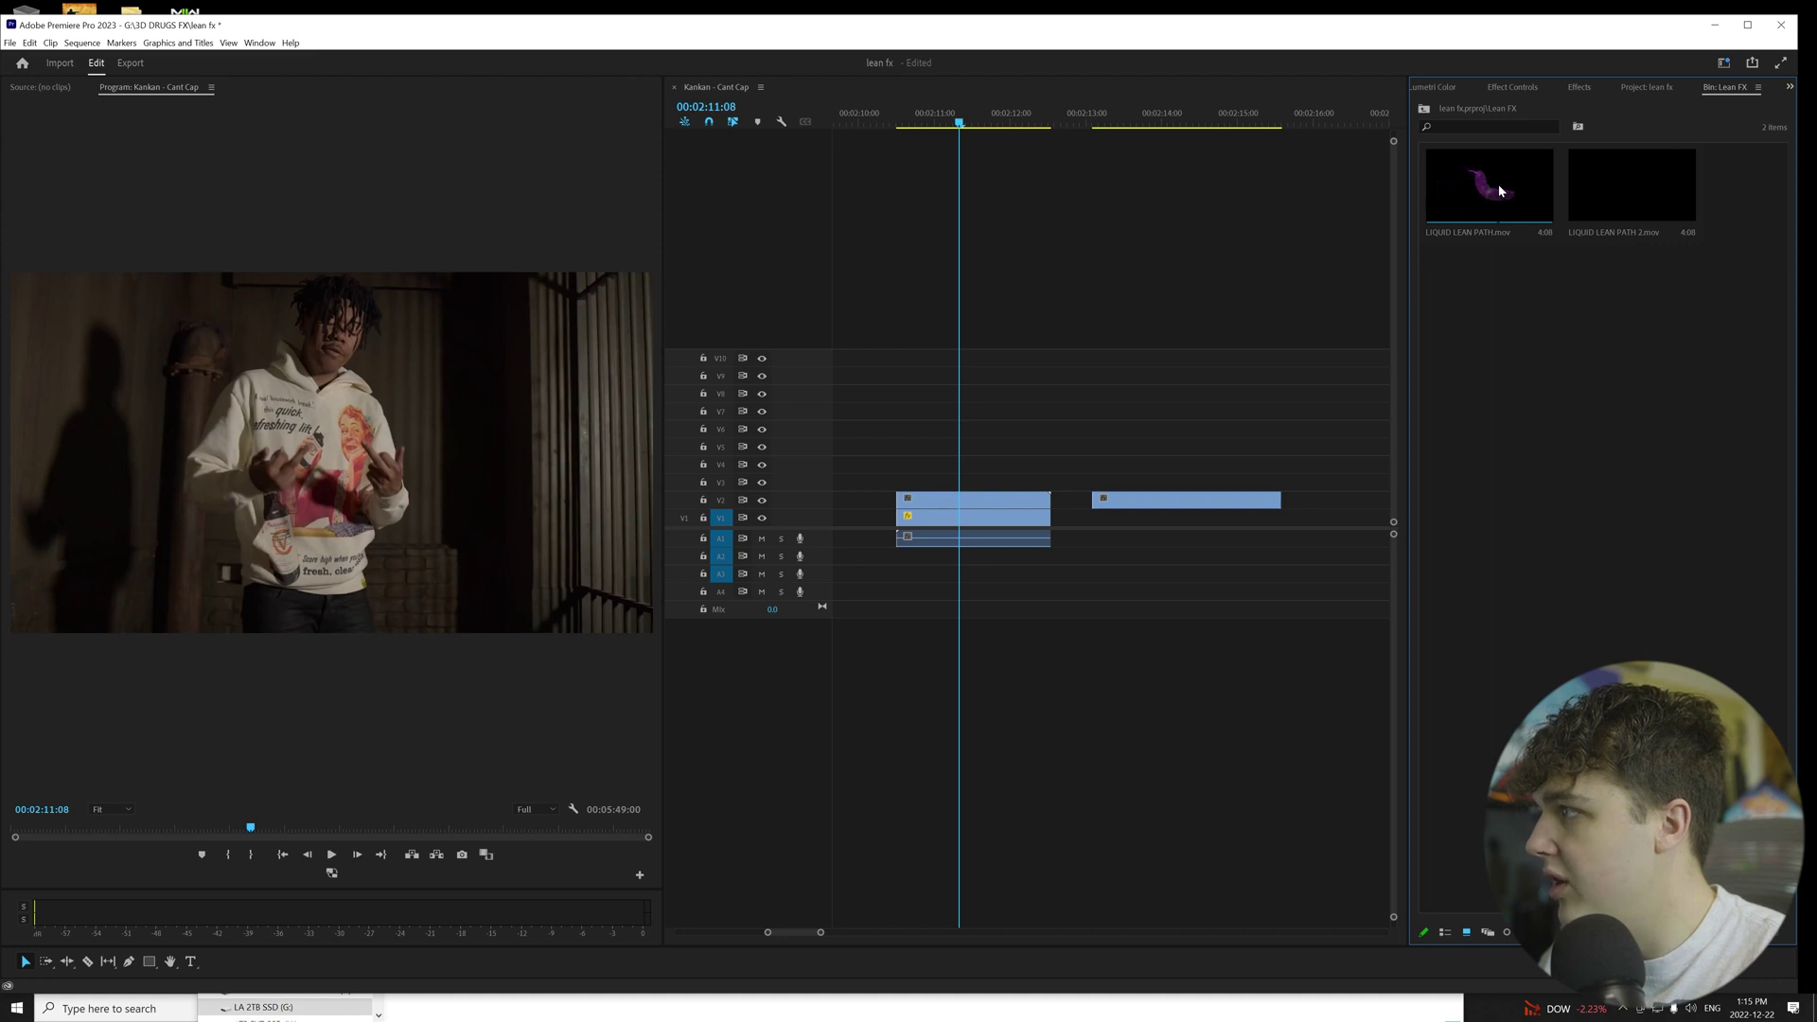
- Place the LIQUID LEAN PATH clip between the cut-out layer and the base footage, shifting the separate V2 clip further along the timeline
left_click_drag(1490, 184, 947, 504)
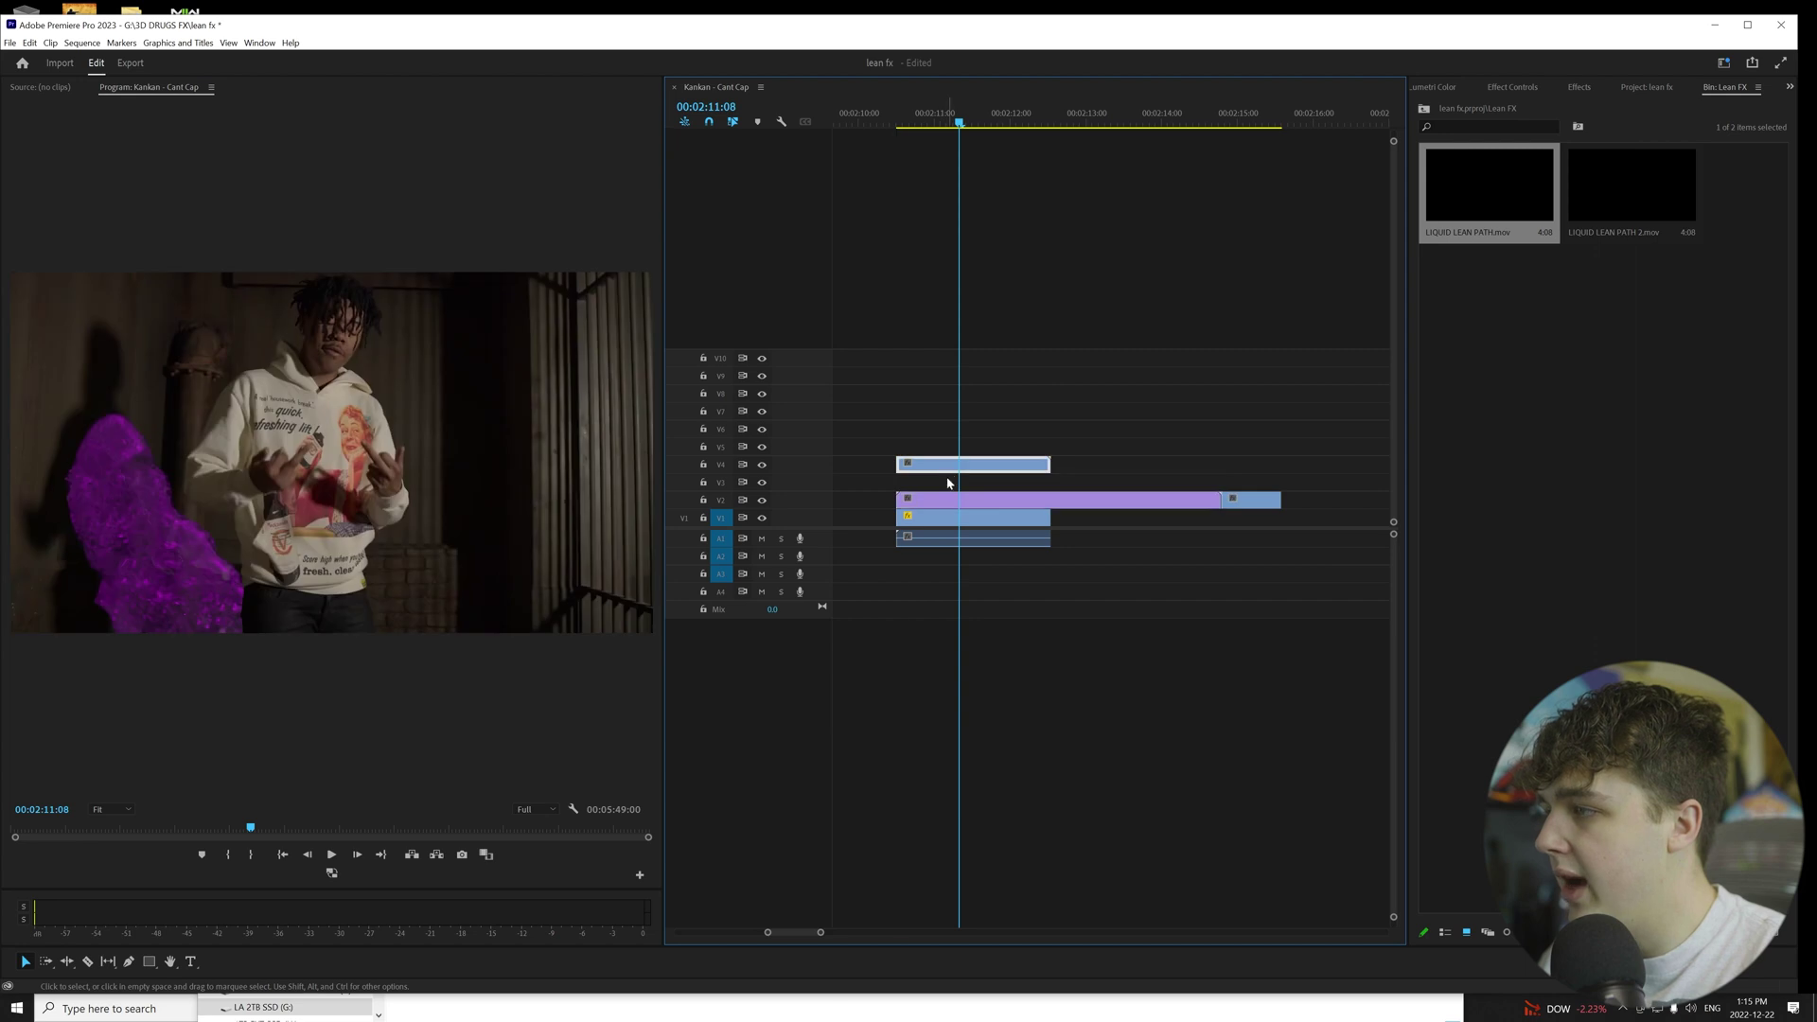
left_click_drag(1119, 500, 1284, 492)
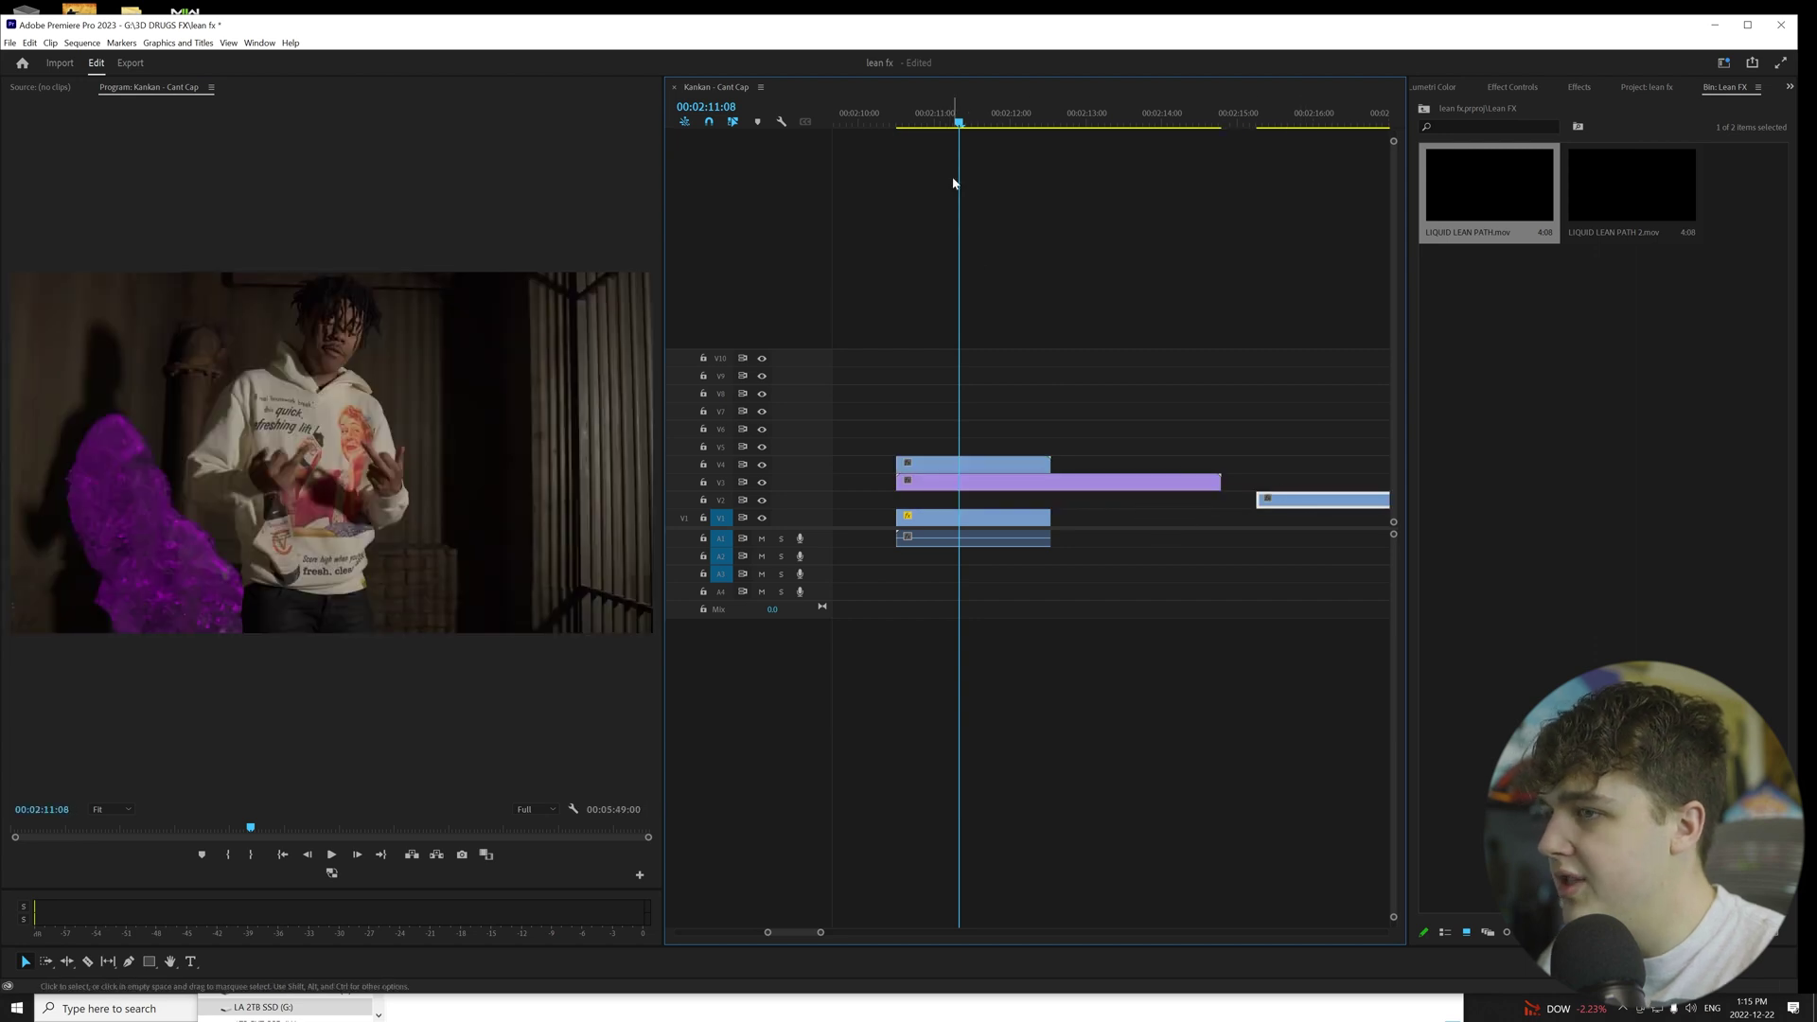
mouse_move(958, 119)
left_mouse_down()
mouse_move(1063, 133)
mouse_move(957, 142)
left_mouse_up()
- Set the liquid clip's speed to 200% and move it to V5, above the cut-out layer
right_click(1023, 484)
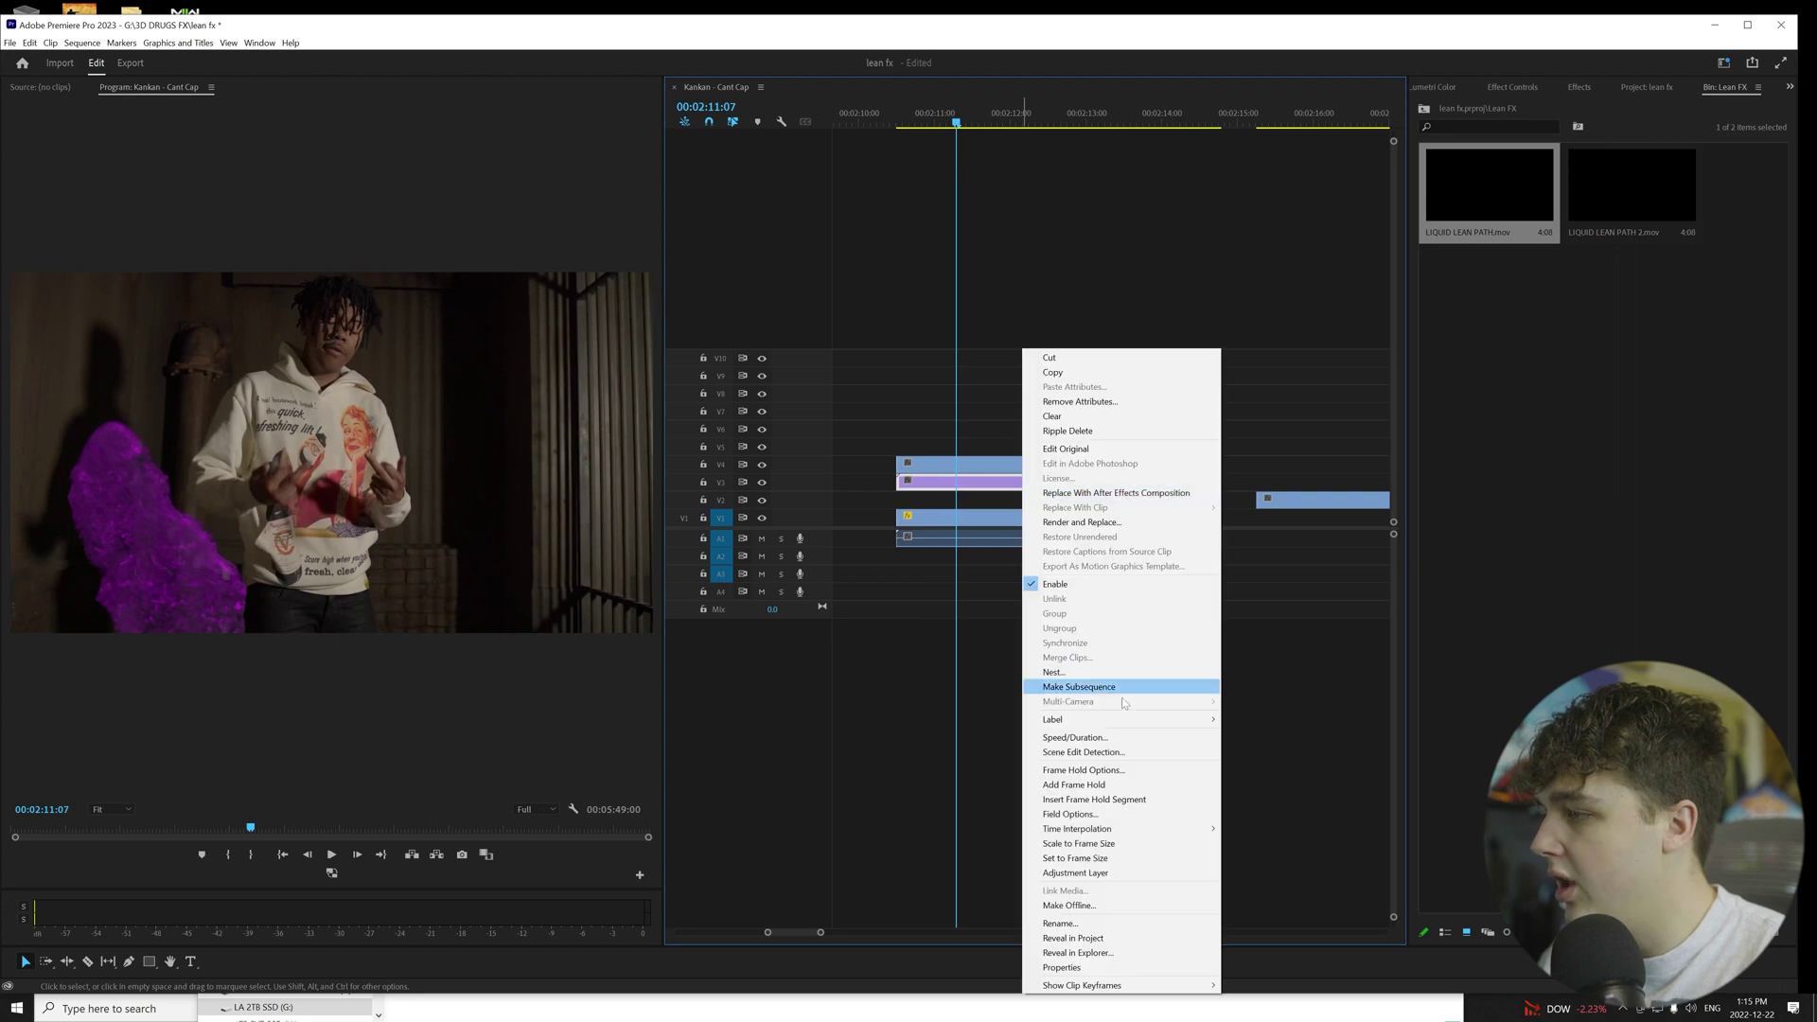
left_click(1093, 737)
type("200")
key("Return")
left_click(912, 118)
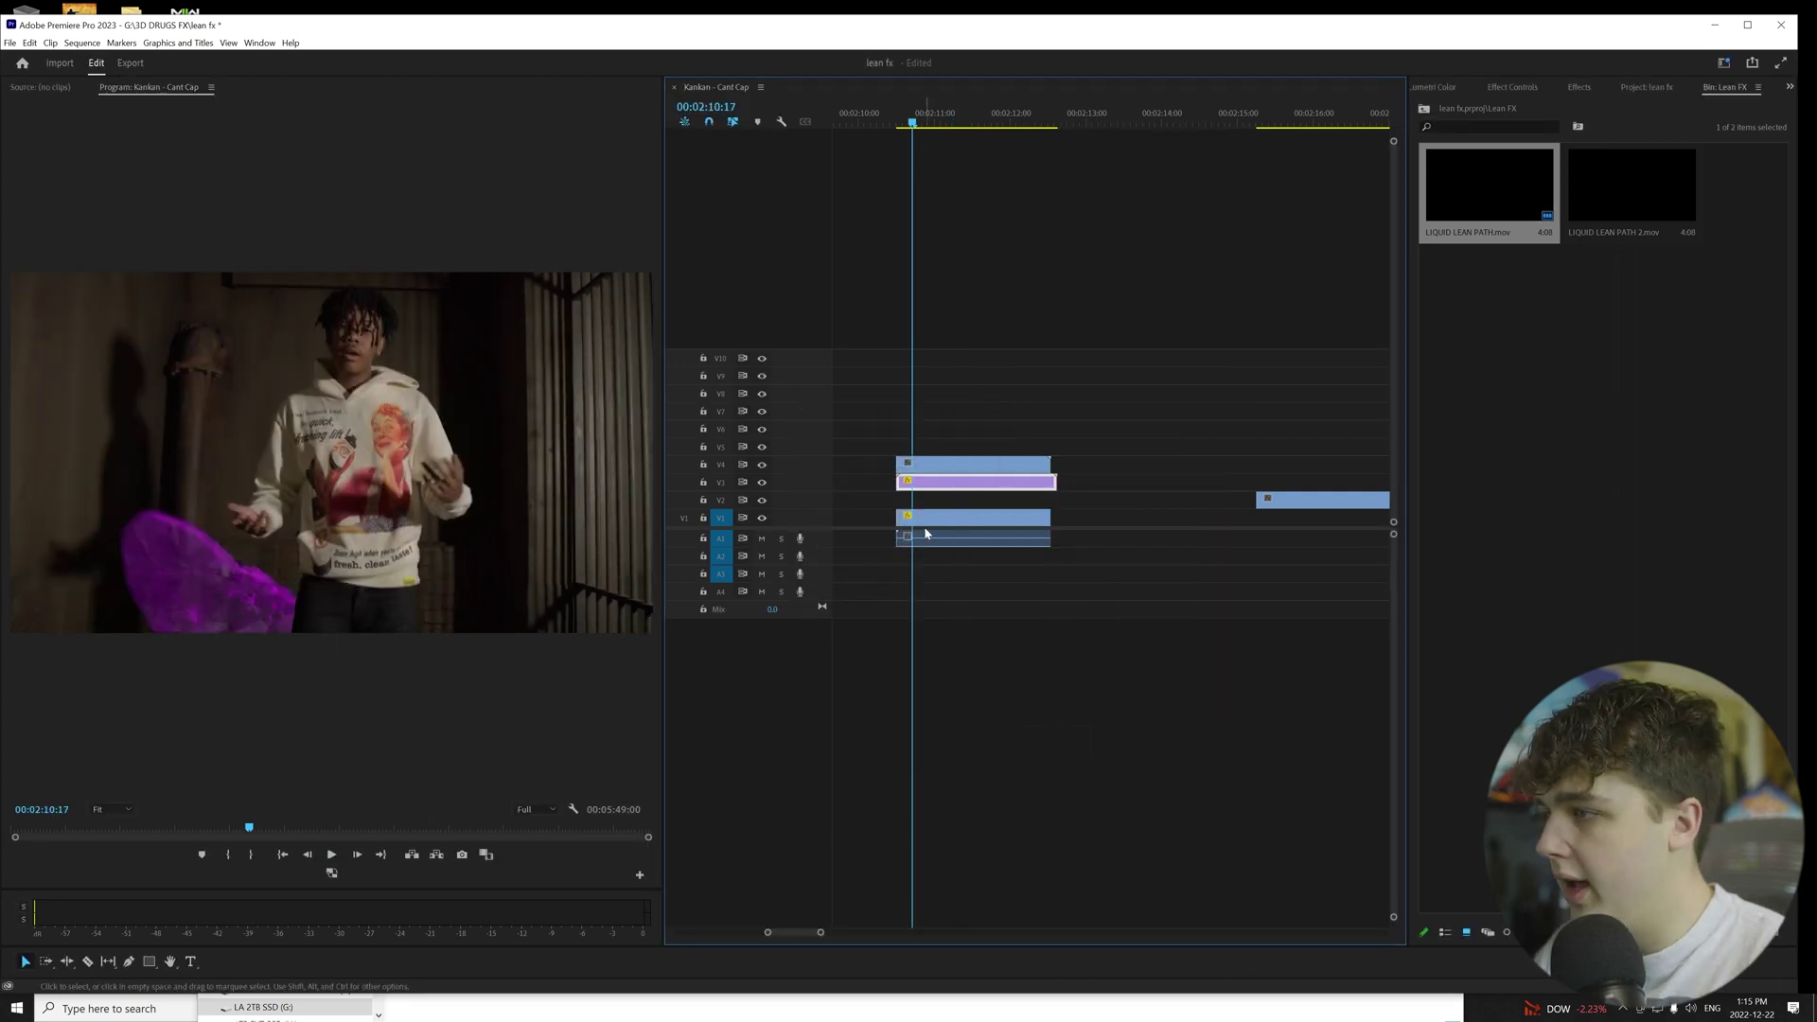
left_click_drag(925, 482, 919, 447)
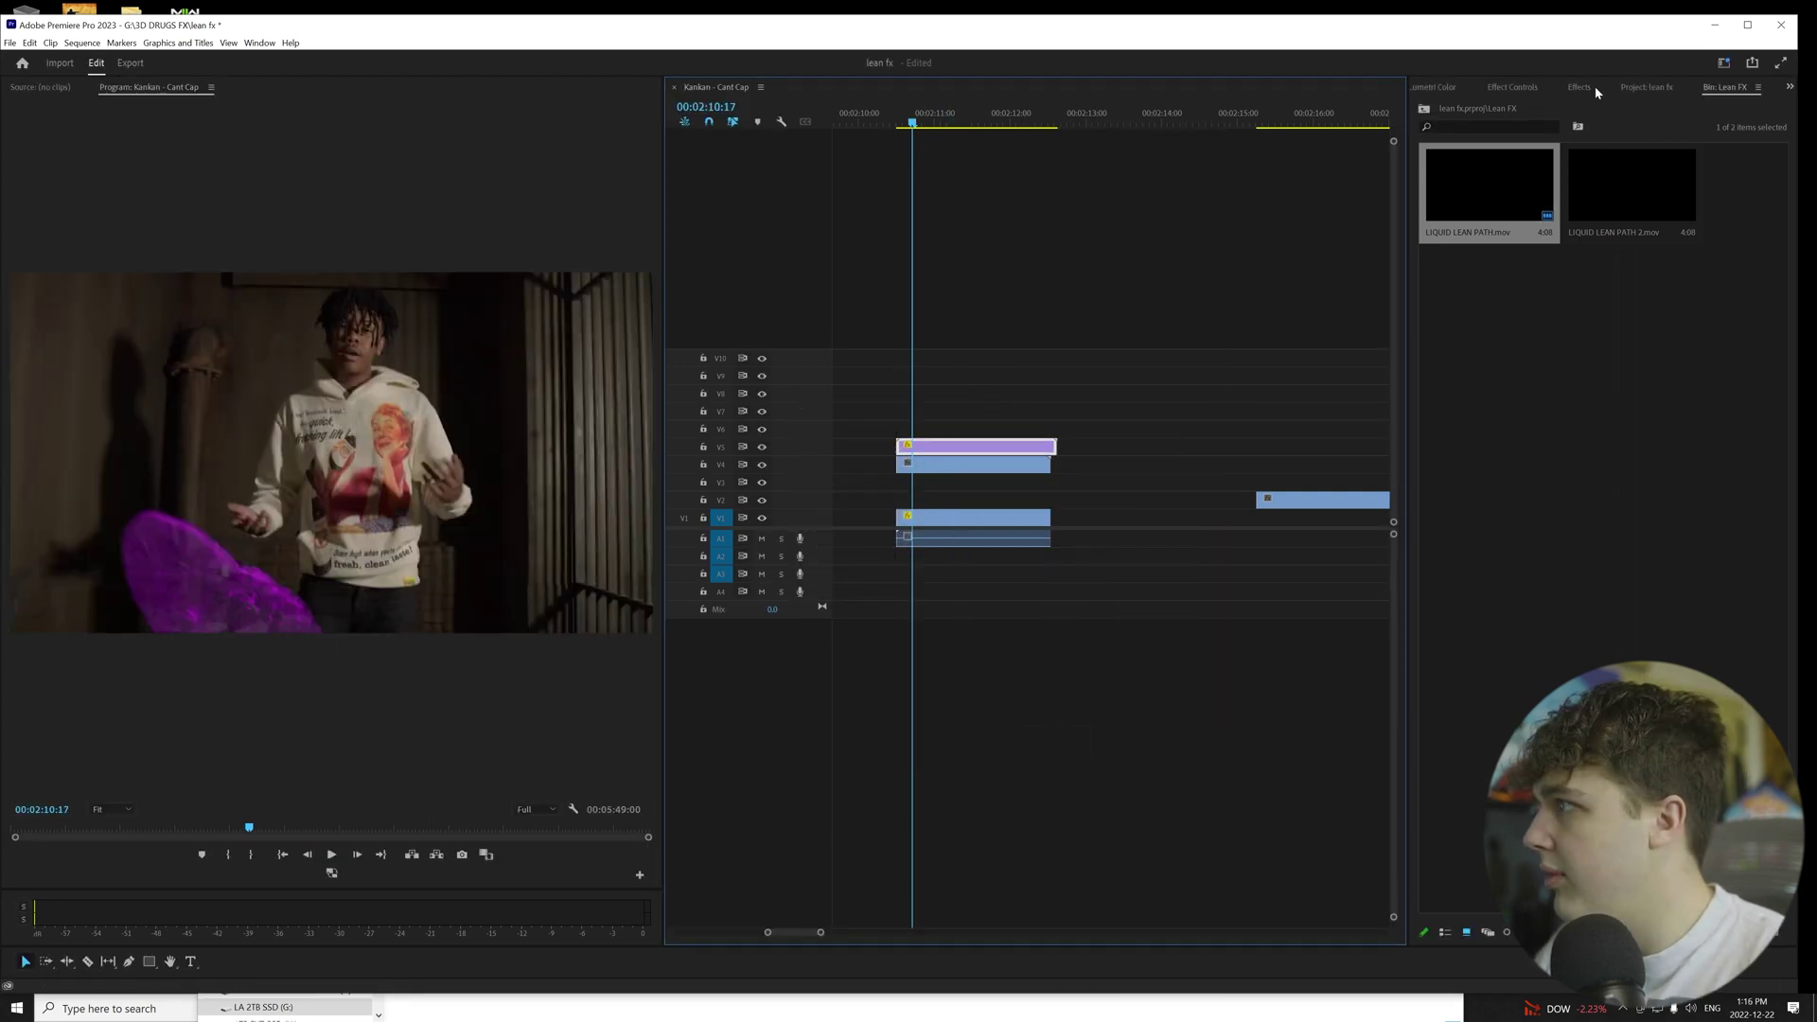
- Enlarge the liquid clip to about 129% and reposition it up and to the right in the frame
left_click(1512, 87)
left_click(1454, 145)
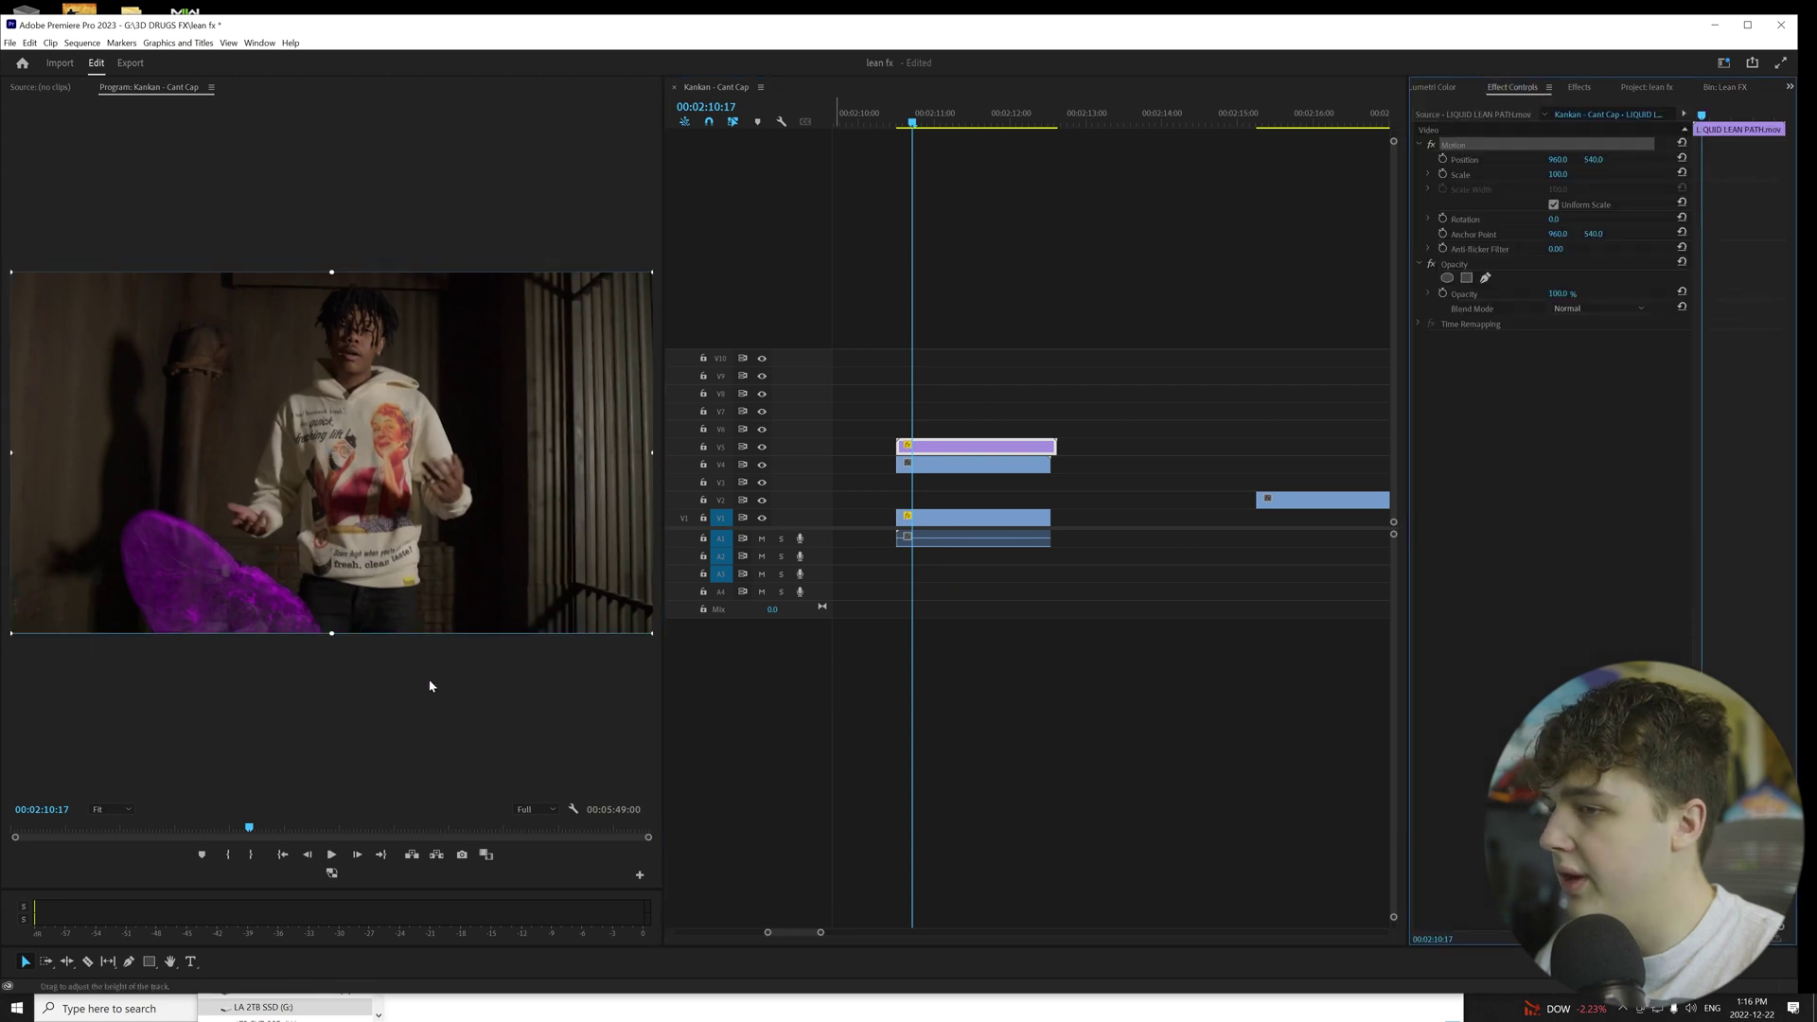
left_click_drag(330, 633, 330, 685)
left_click_drag(361, 611, 423, 564)
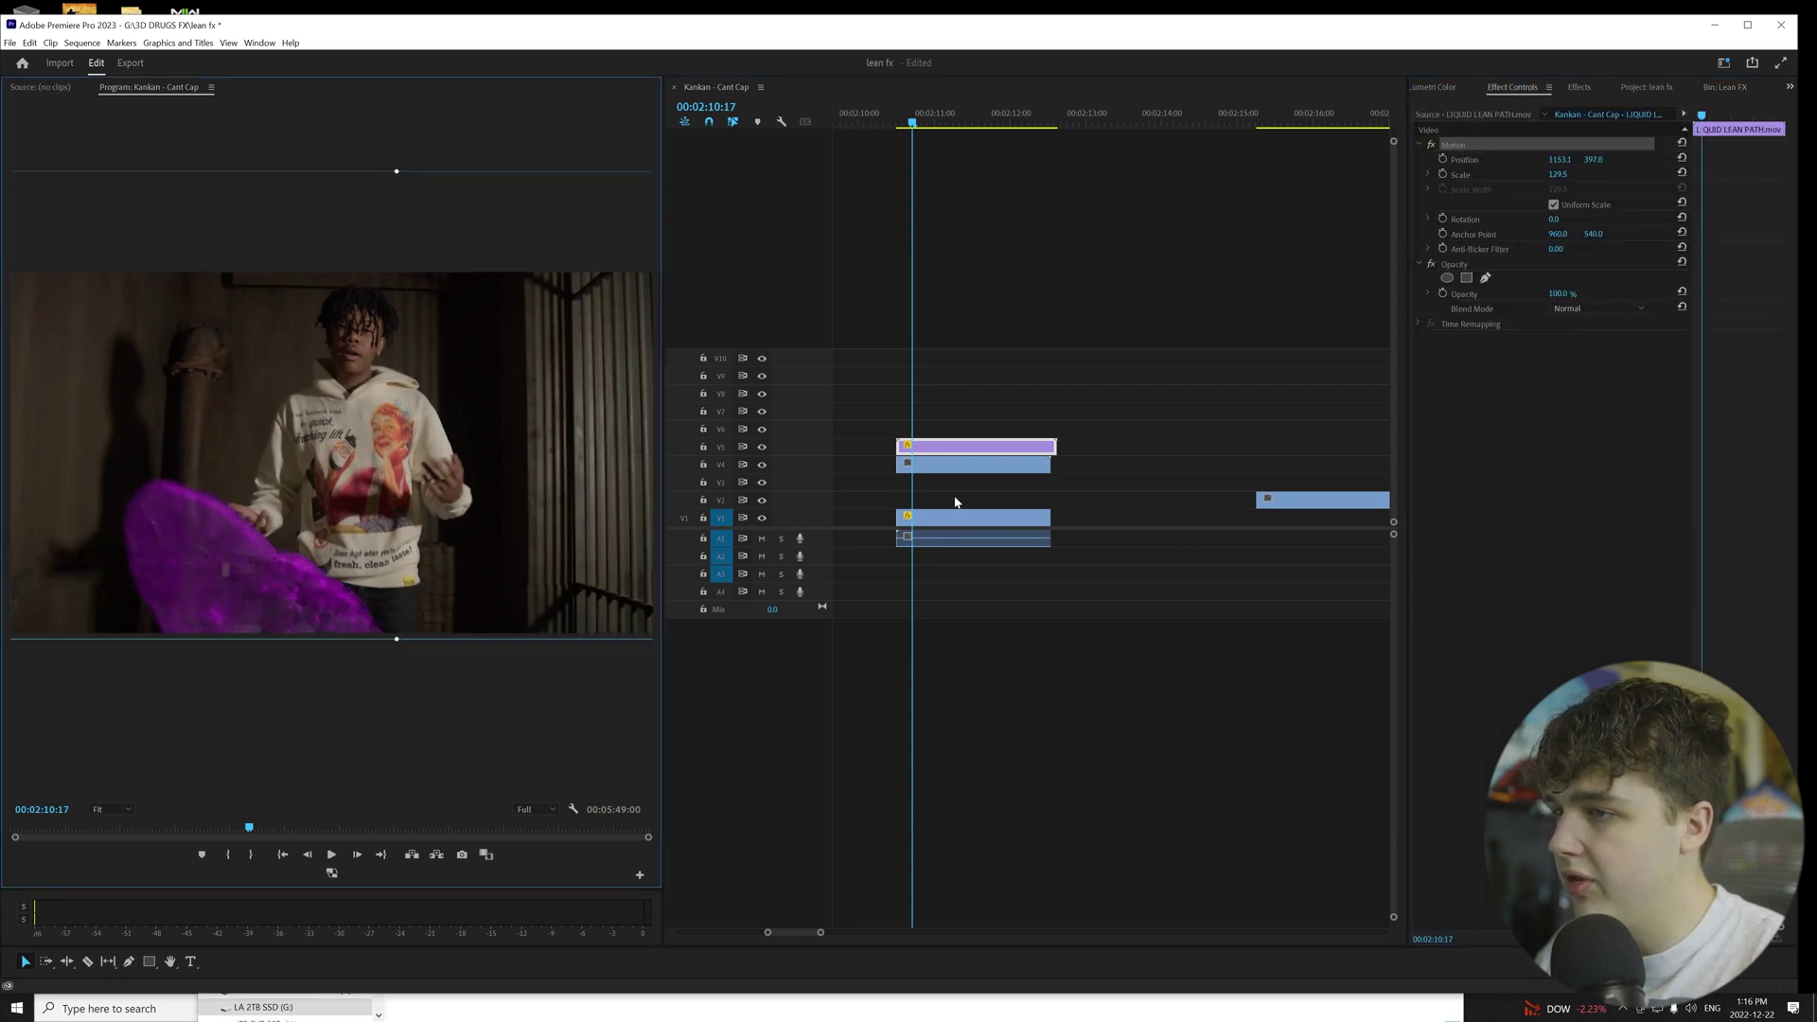
- Split the liquid clip at 00:02:11:06 and move its second half to V3, behind the cut-out subject
left_click(947, 123)
left_click_drag(951, 133, 955, 133)
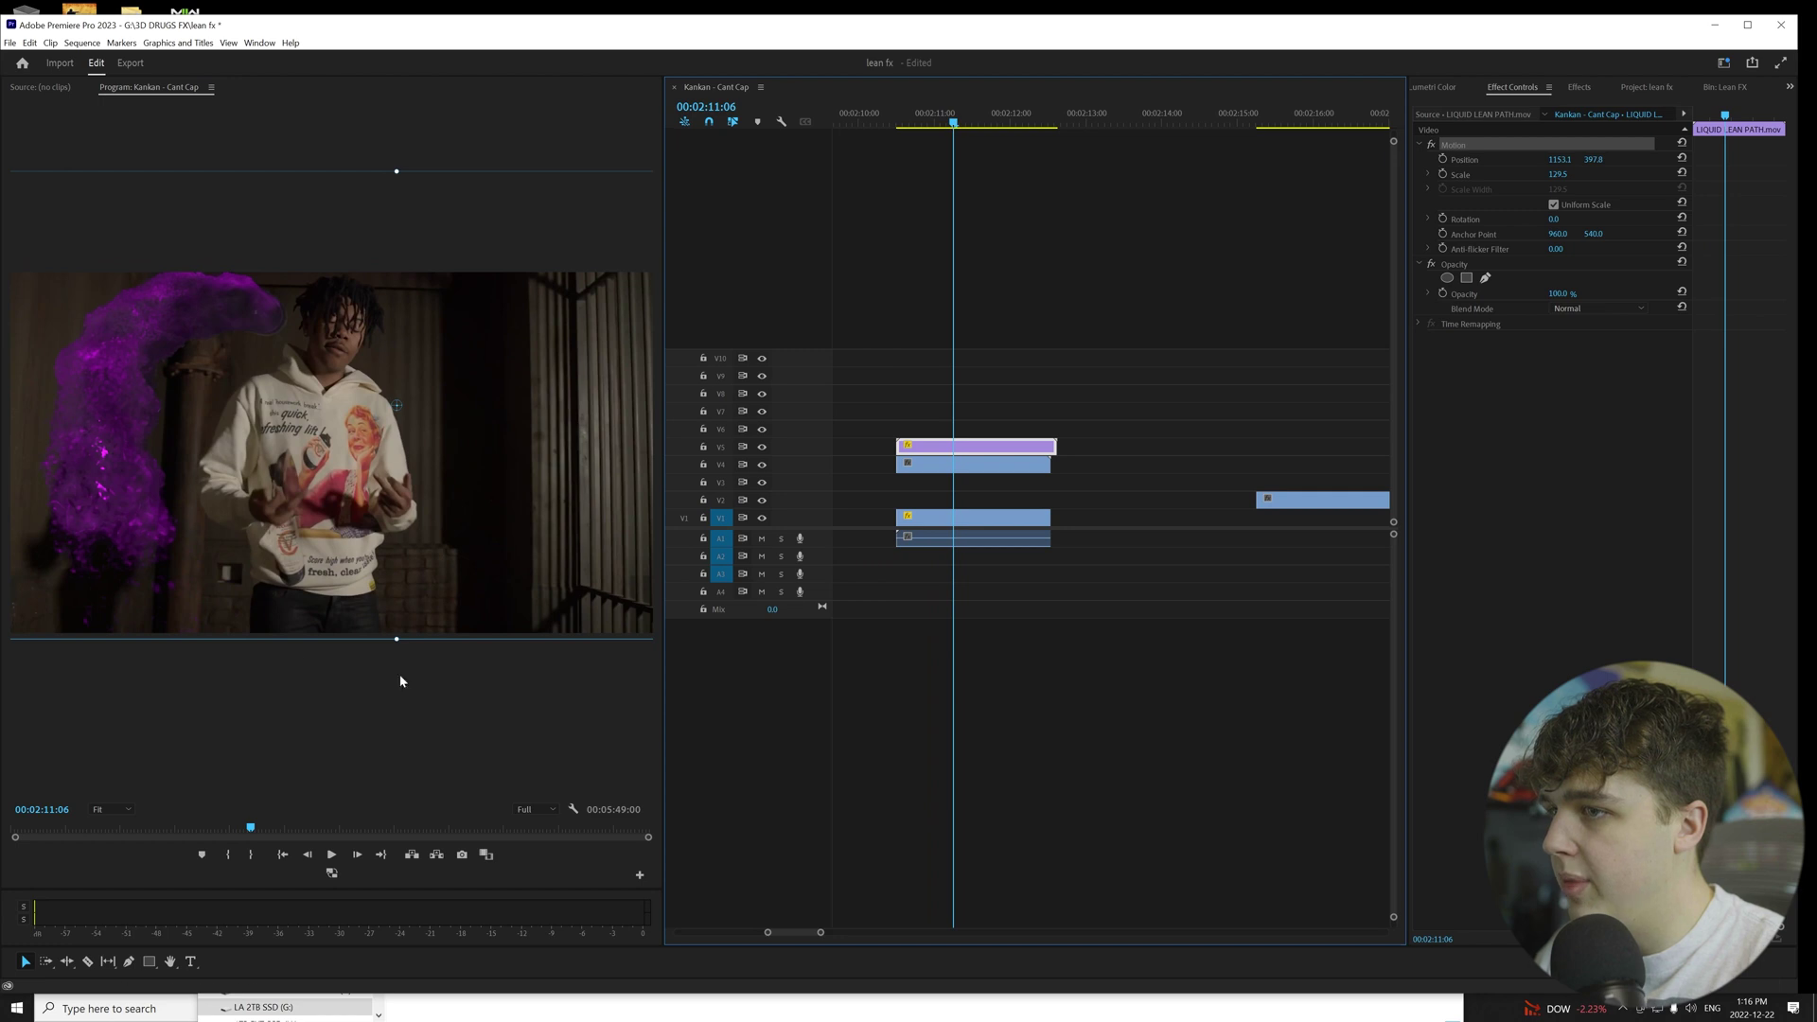
key("ctrl+k")
left_click_drag(1003, 445, 1003, 482)
- Play back the split liquid effect and trim the second half's end to match the end of the footage
left_click(1025, 124)
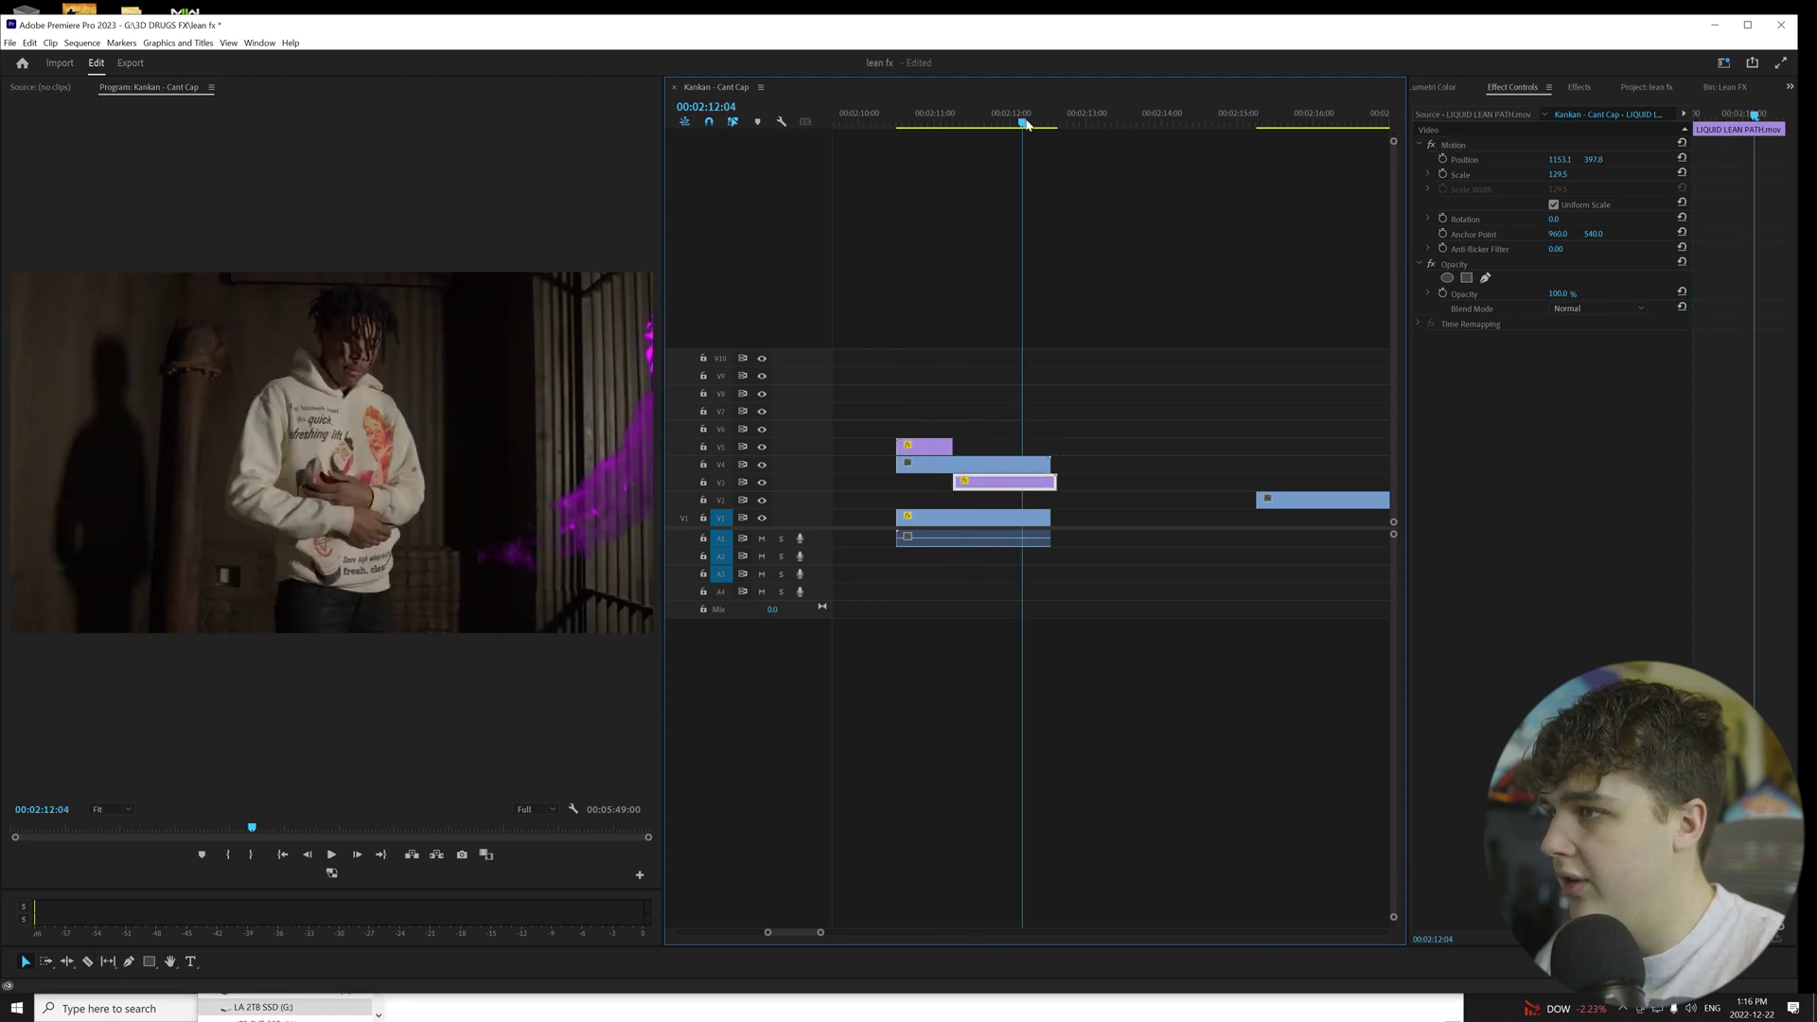
left_click_drag(1025, 124, 894, 124)
key("space")
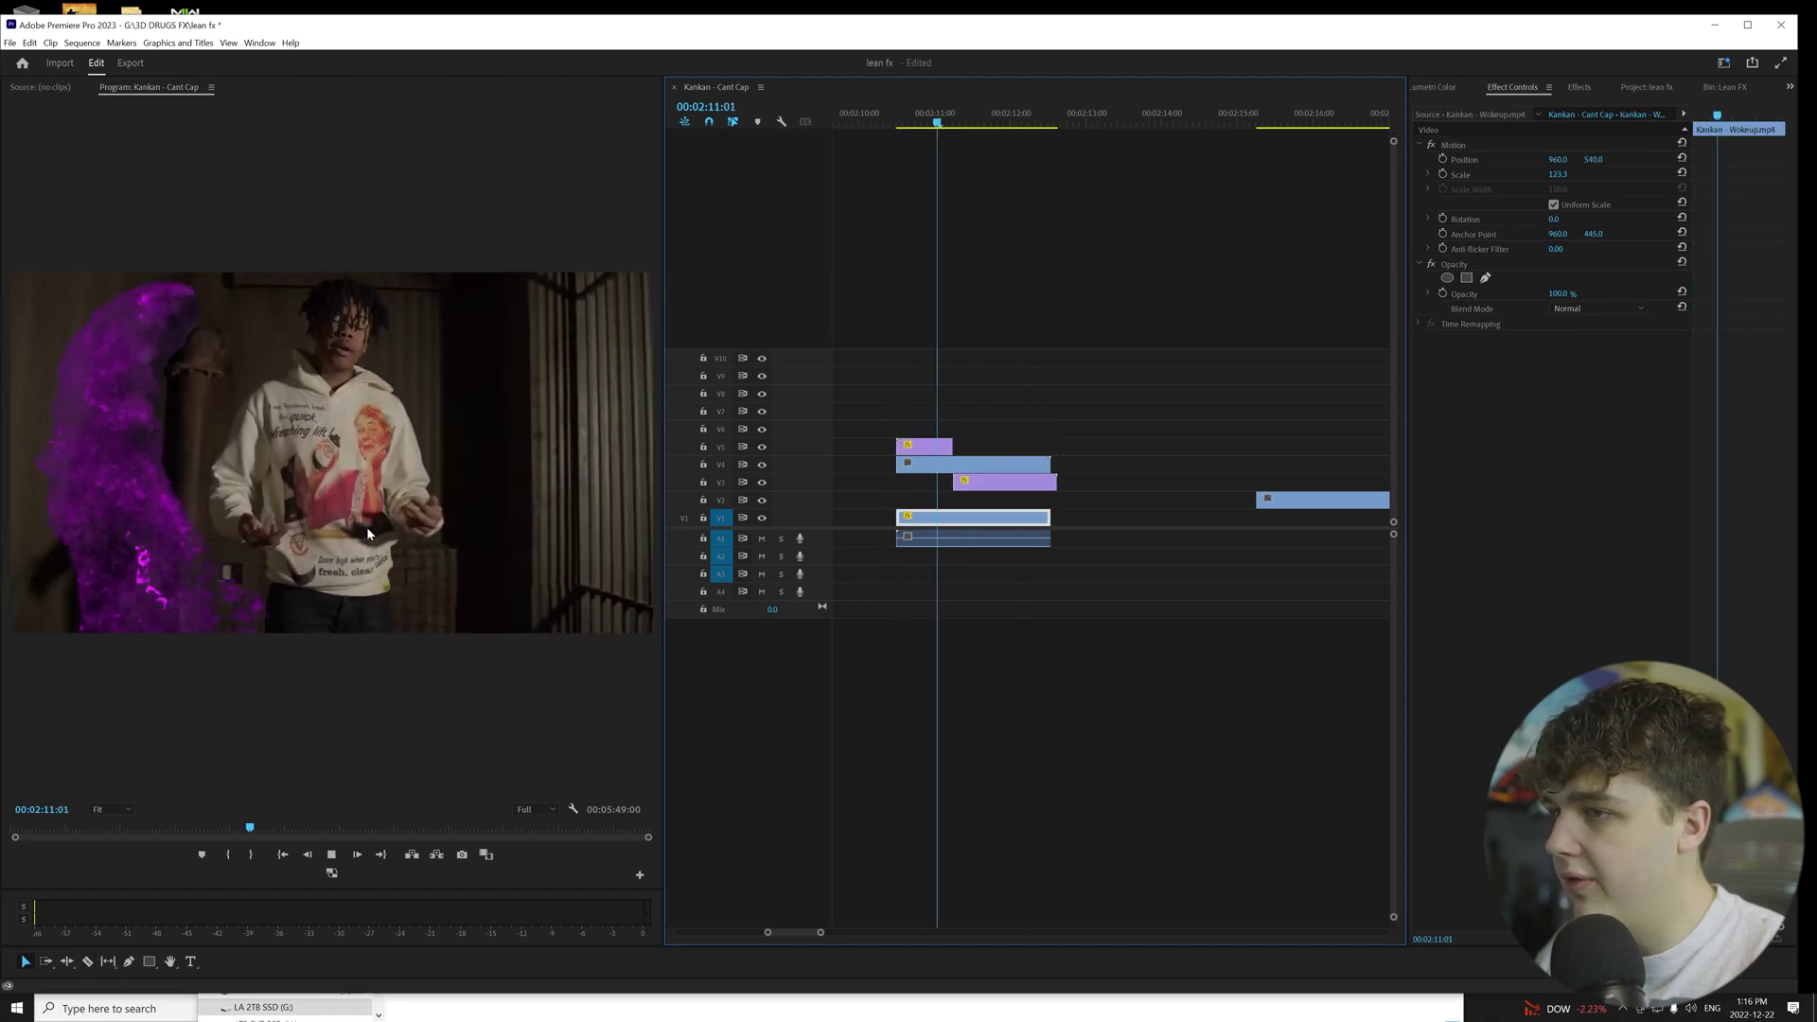
key("space")
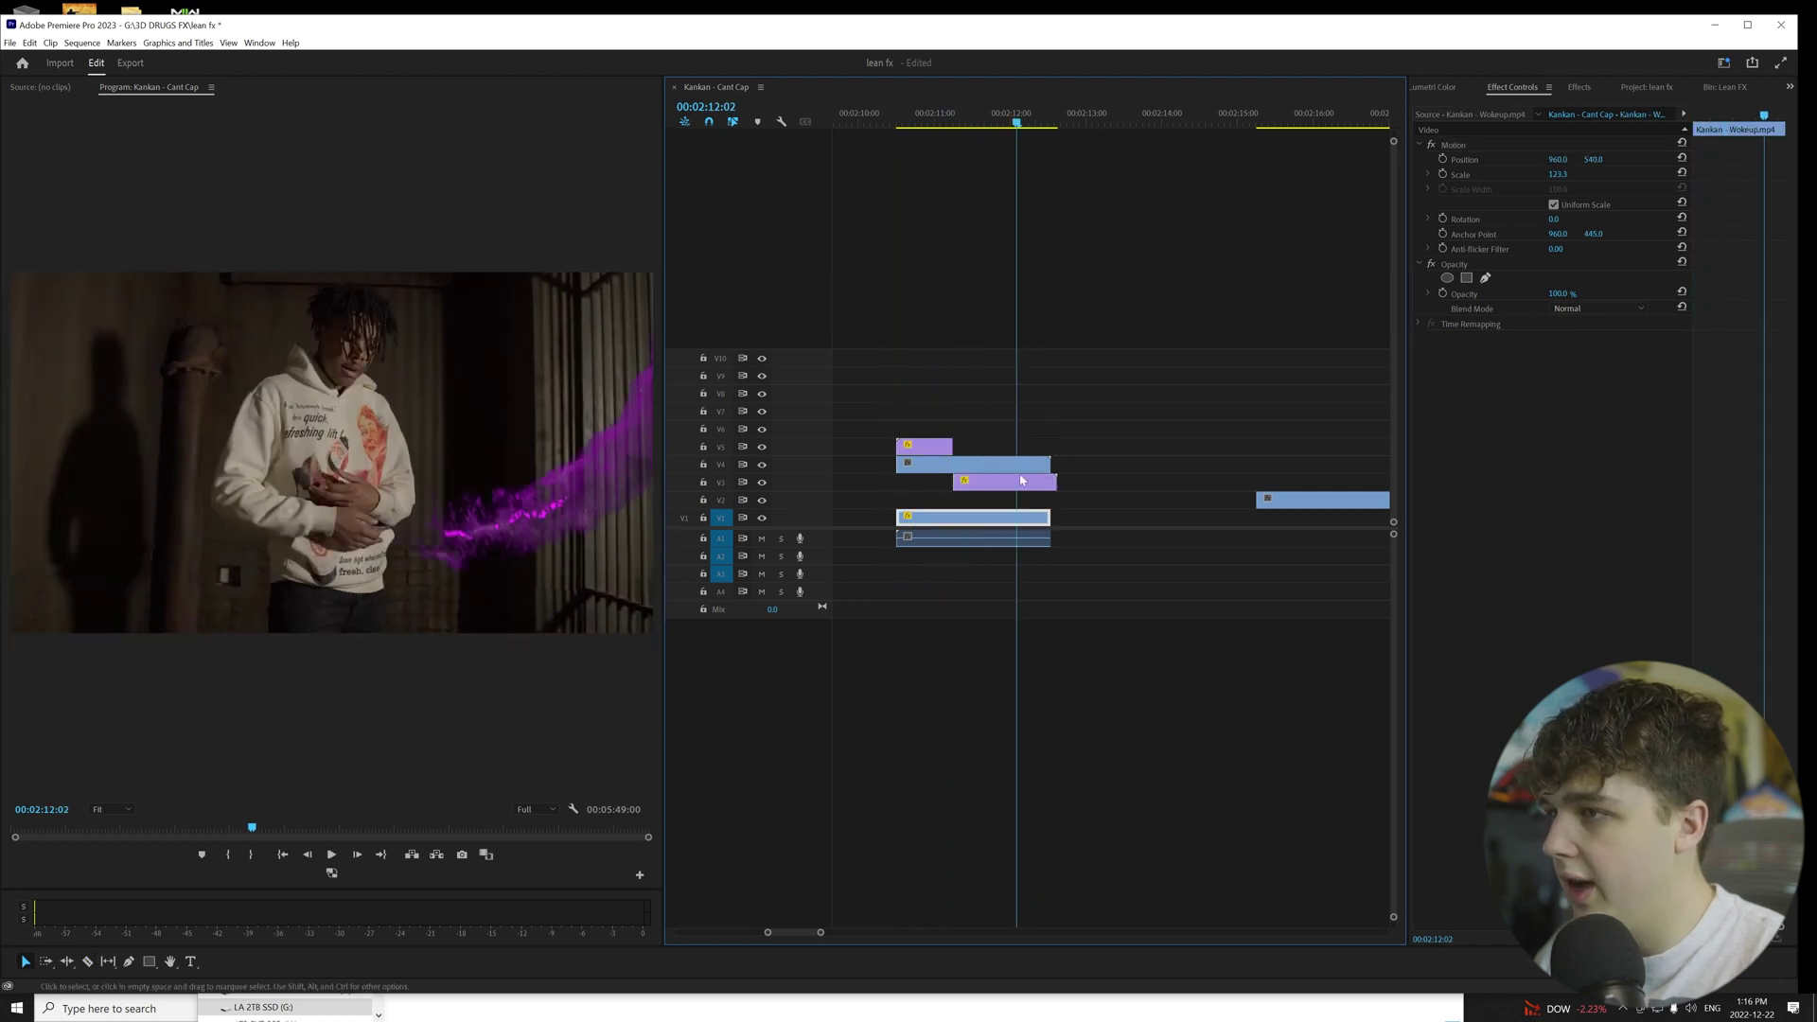
left_click_drag(1055, 481, 1049, 482)
key("space")
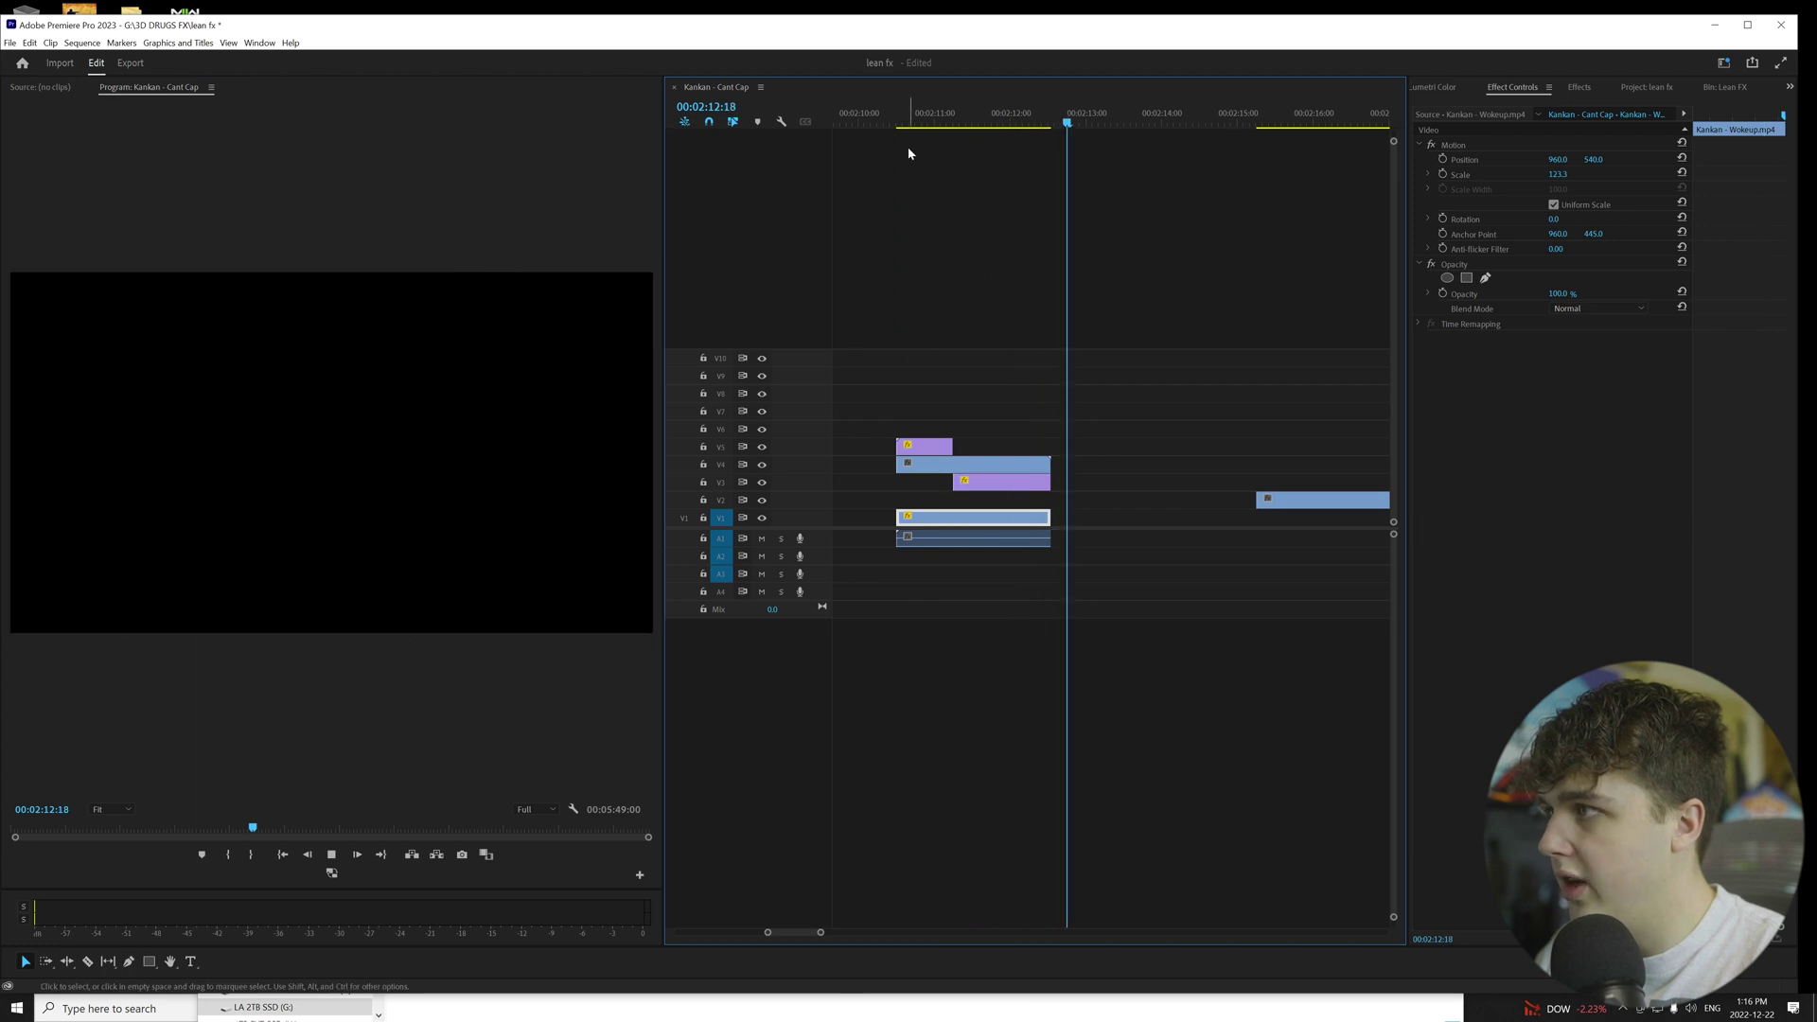
left_click(895, 114)
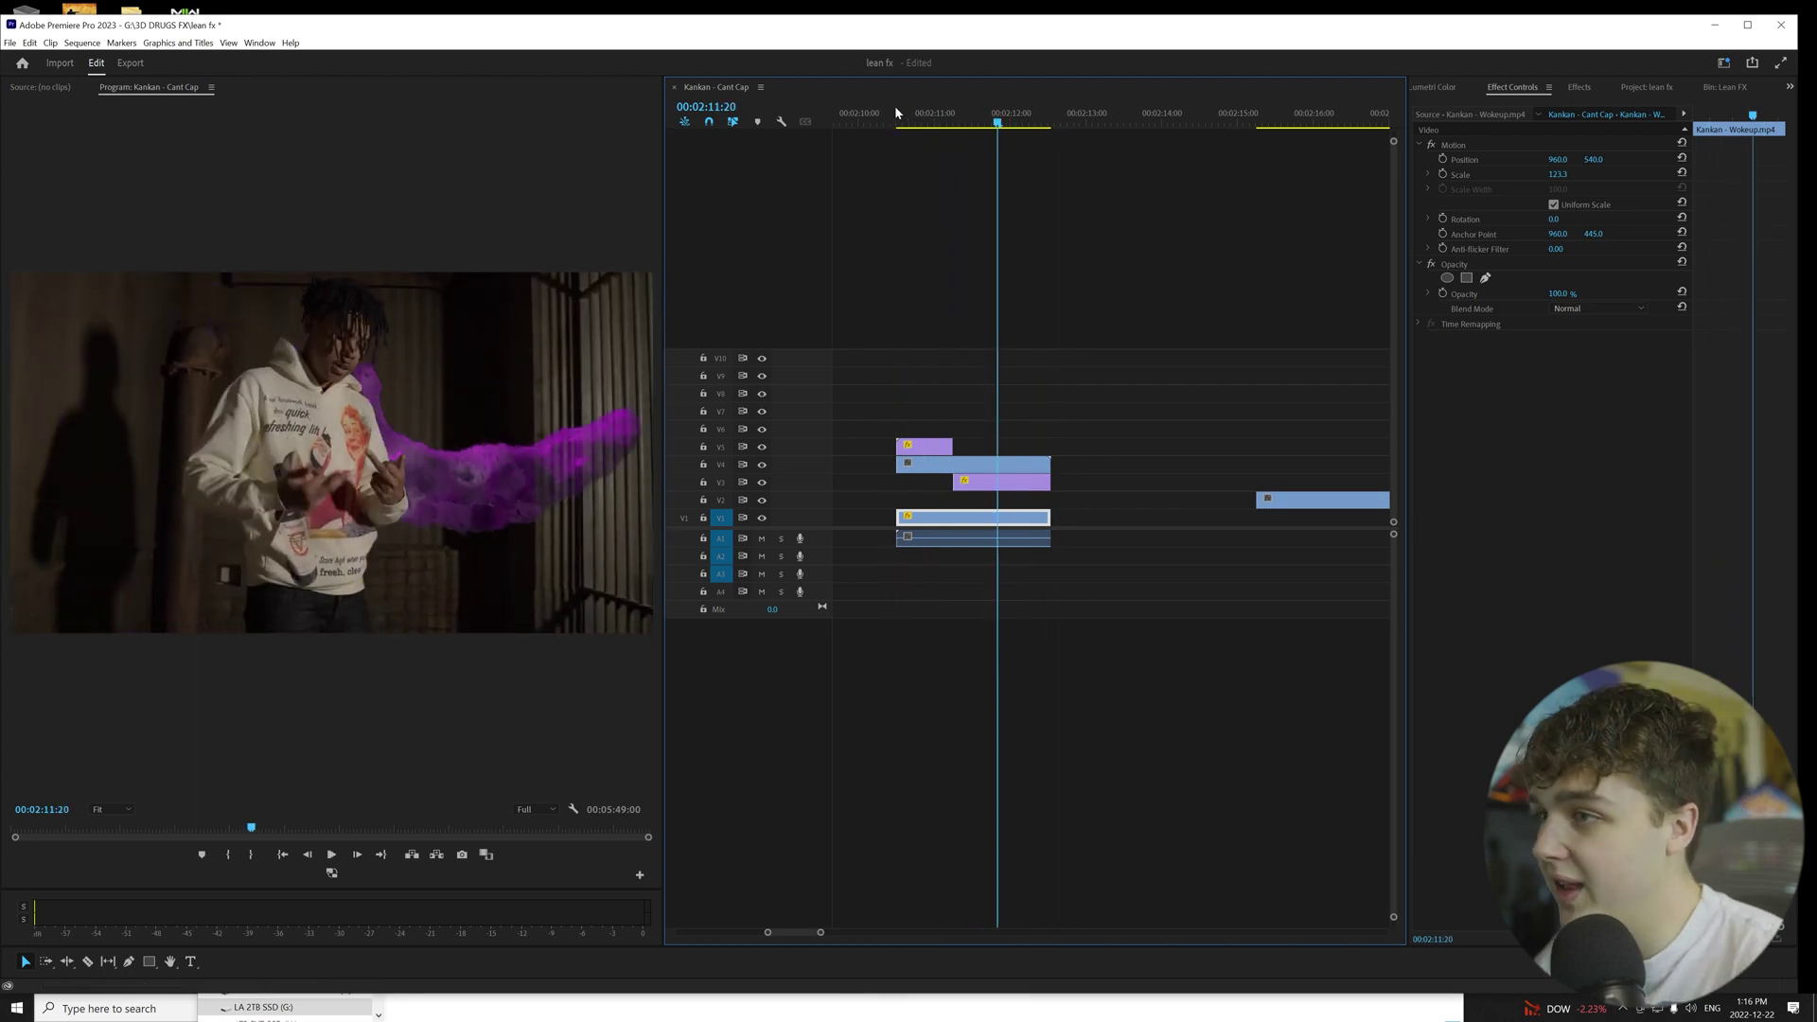
- Apply Gaussian Blur to the second liquid segment with a blurriness of 11.4
left_click(1001, 482)
left_click(1579, 87)
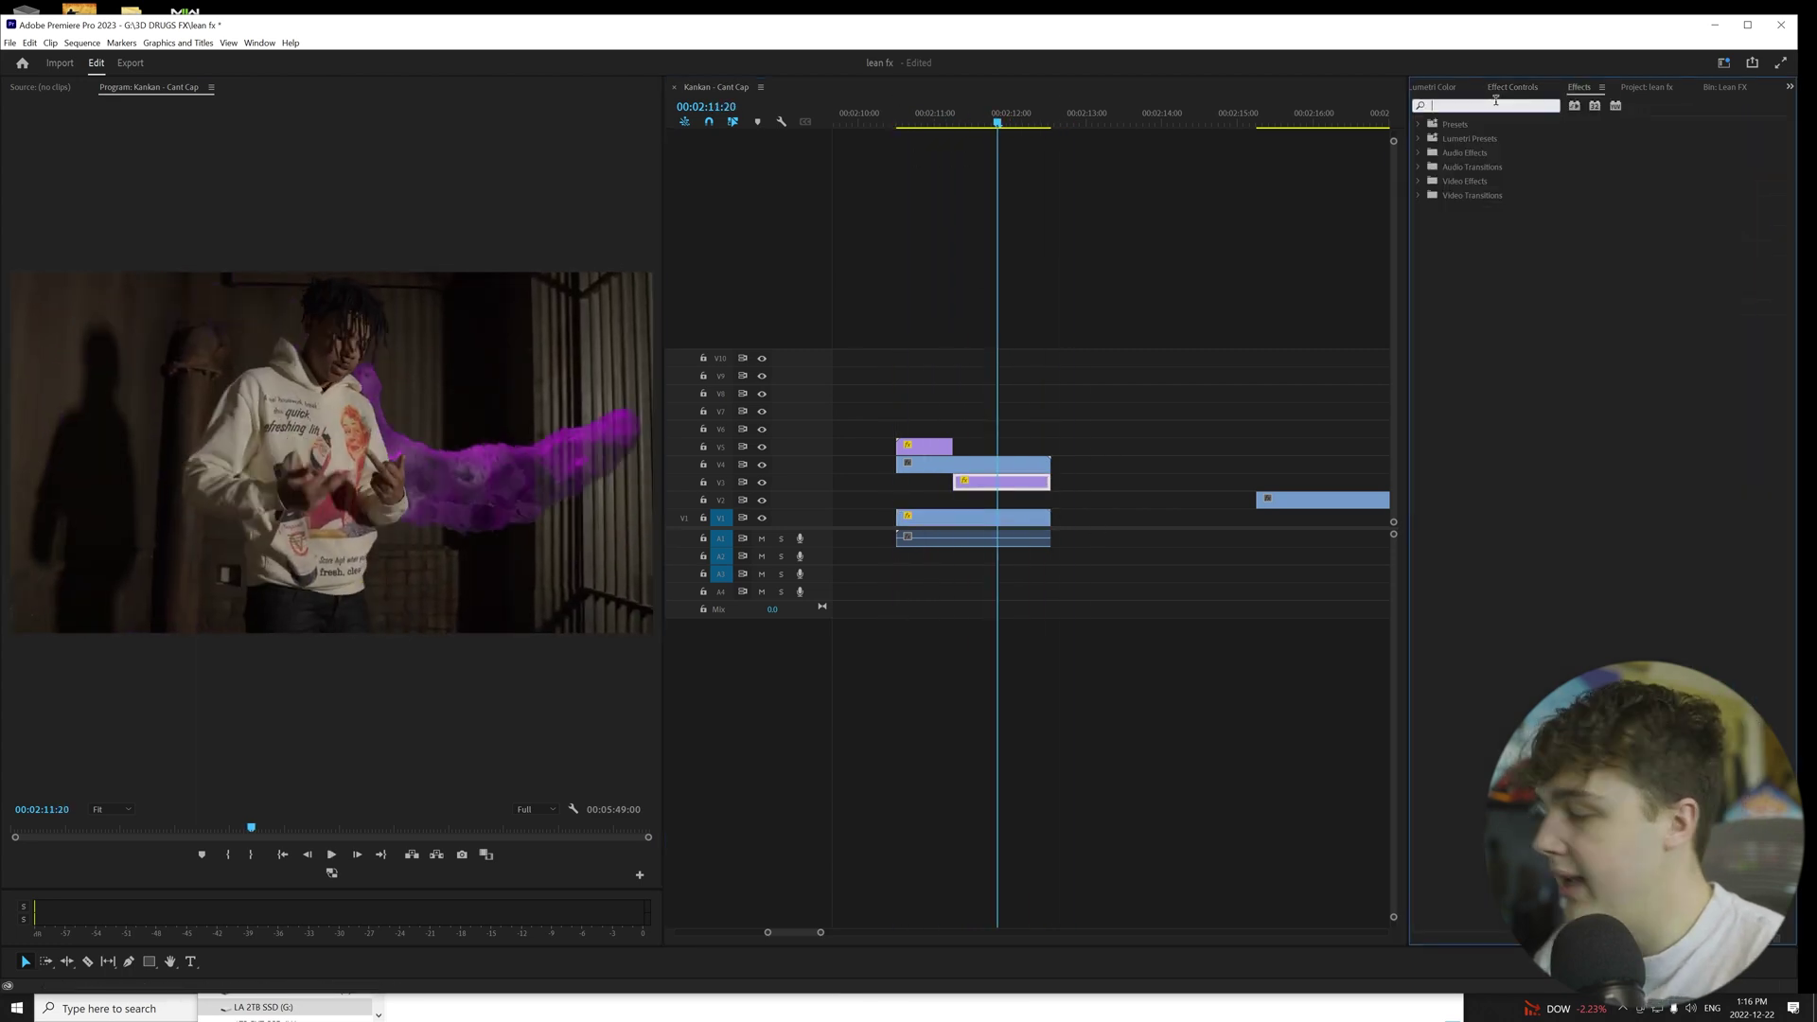
type("blur")
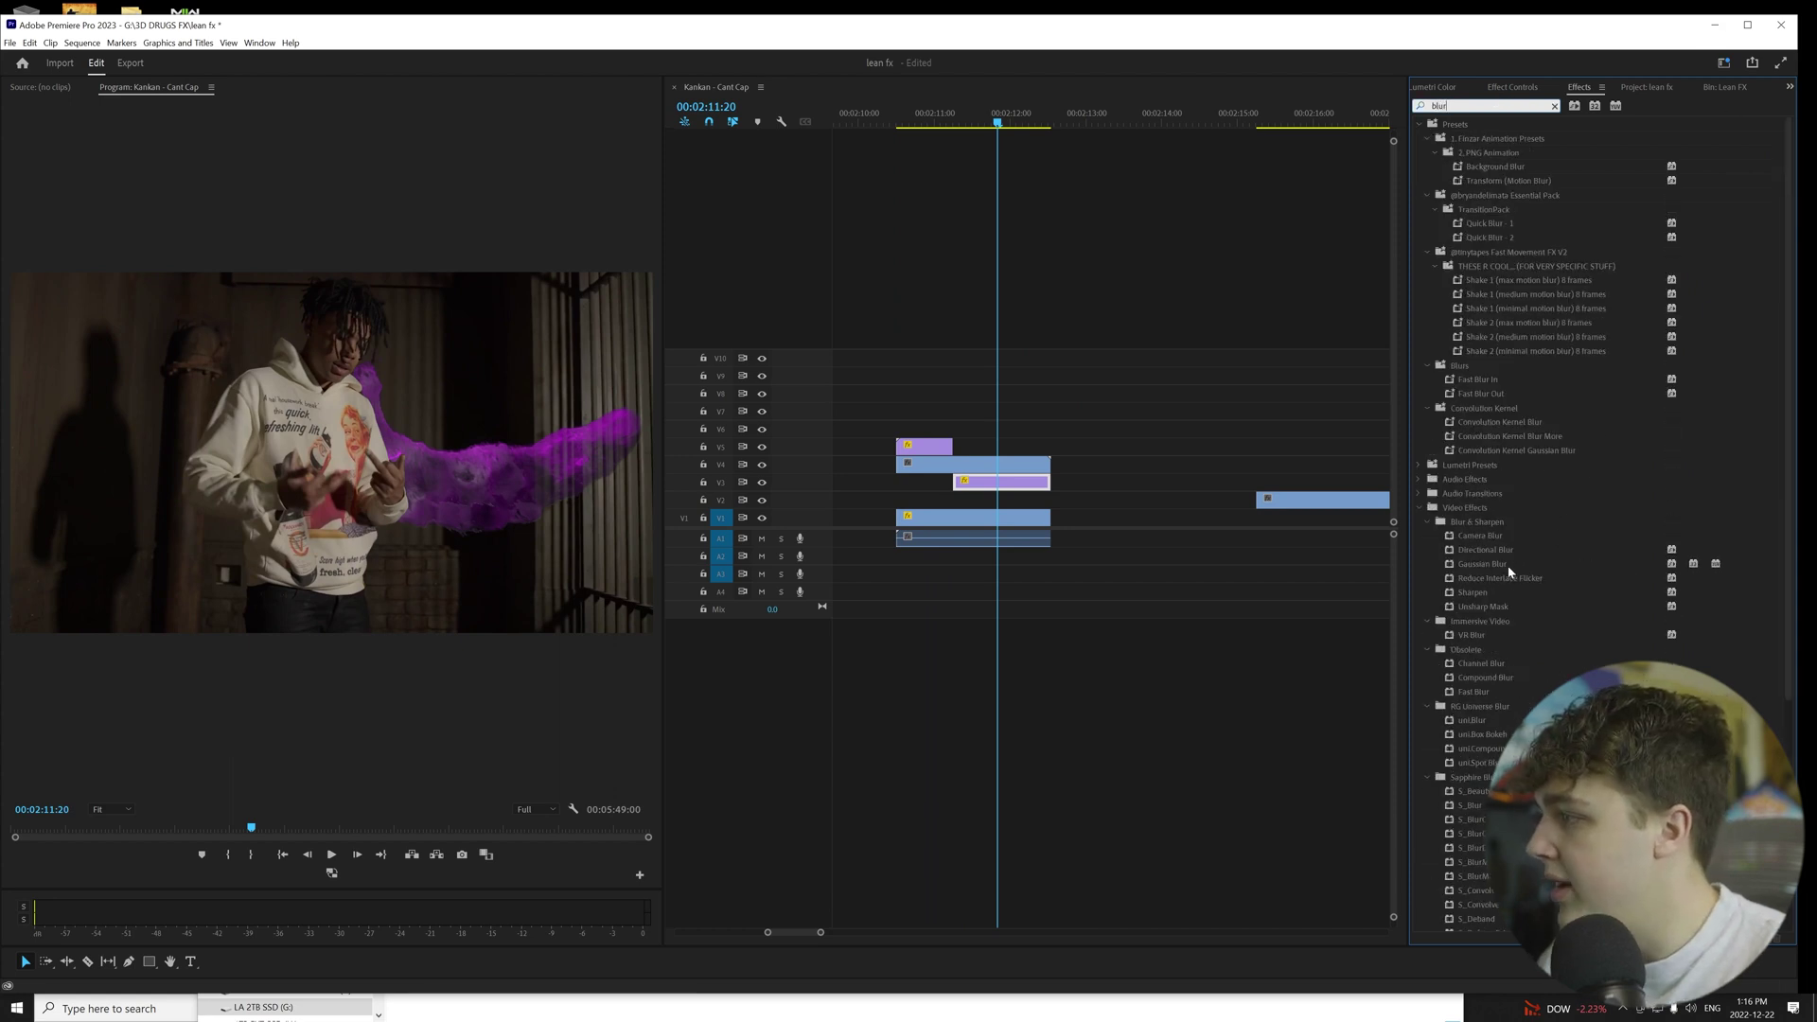
left_click_drag(1508, 567, 1038, 469)
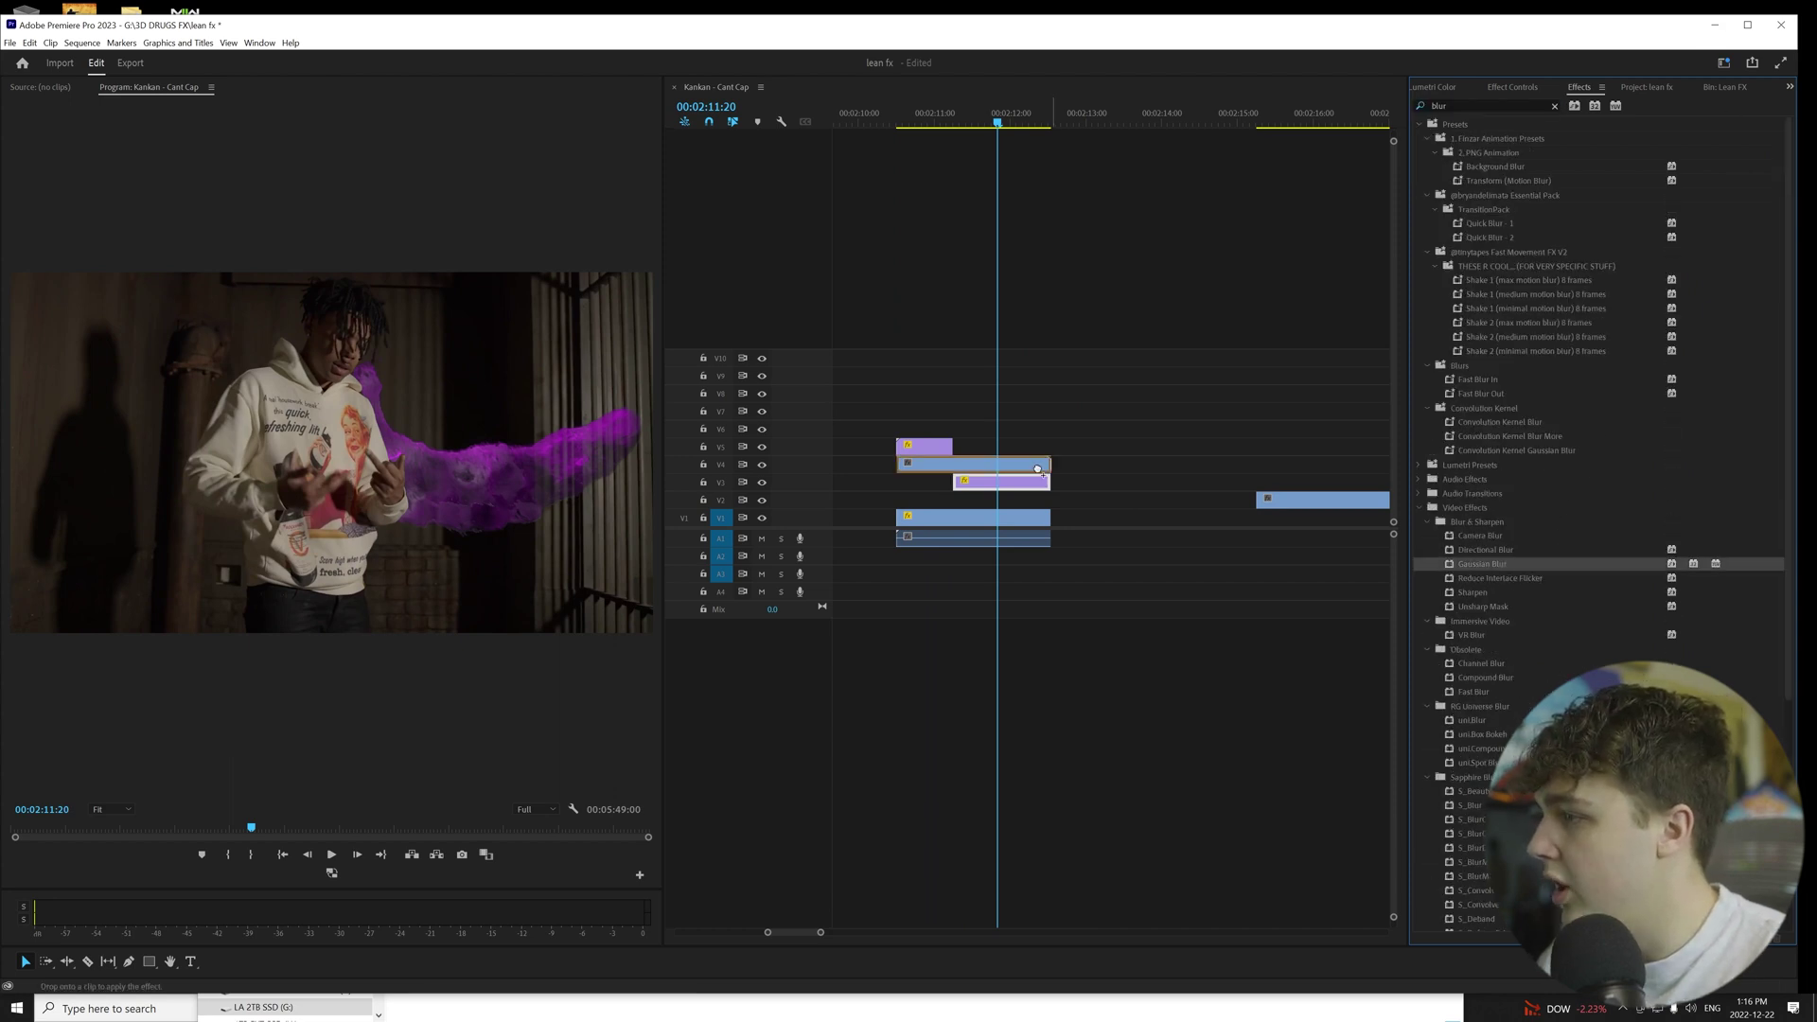
left_click(1514, 86)
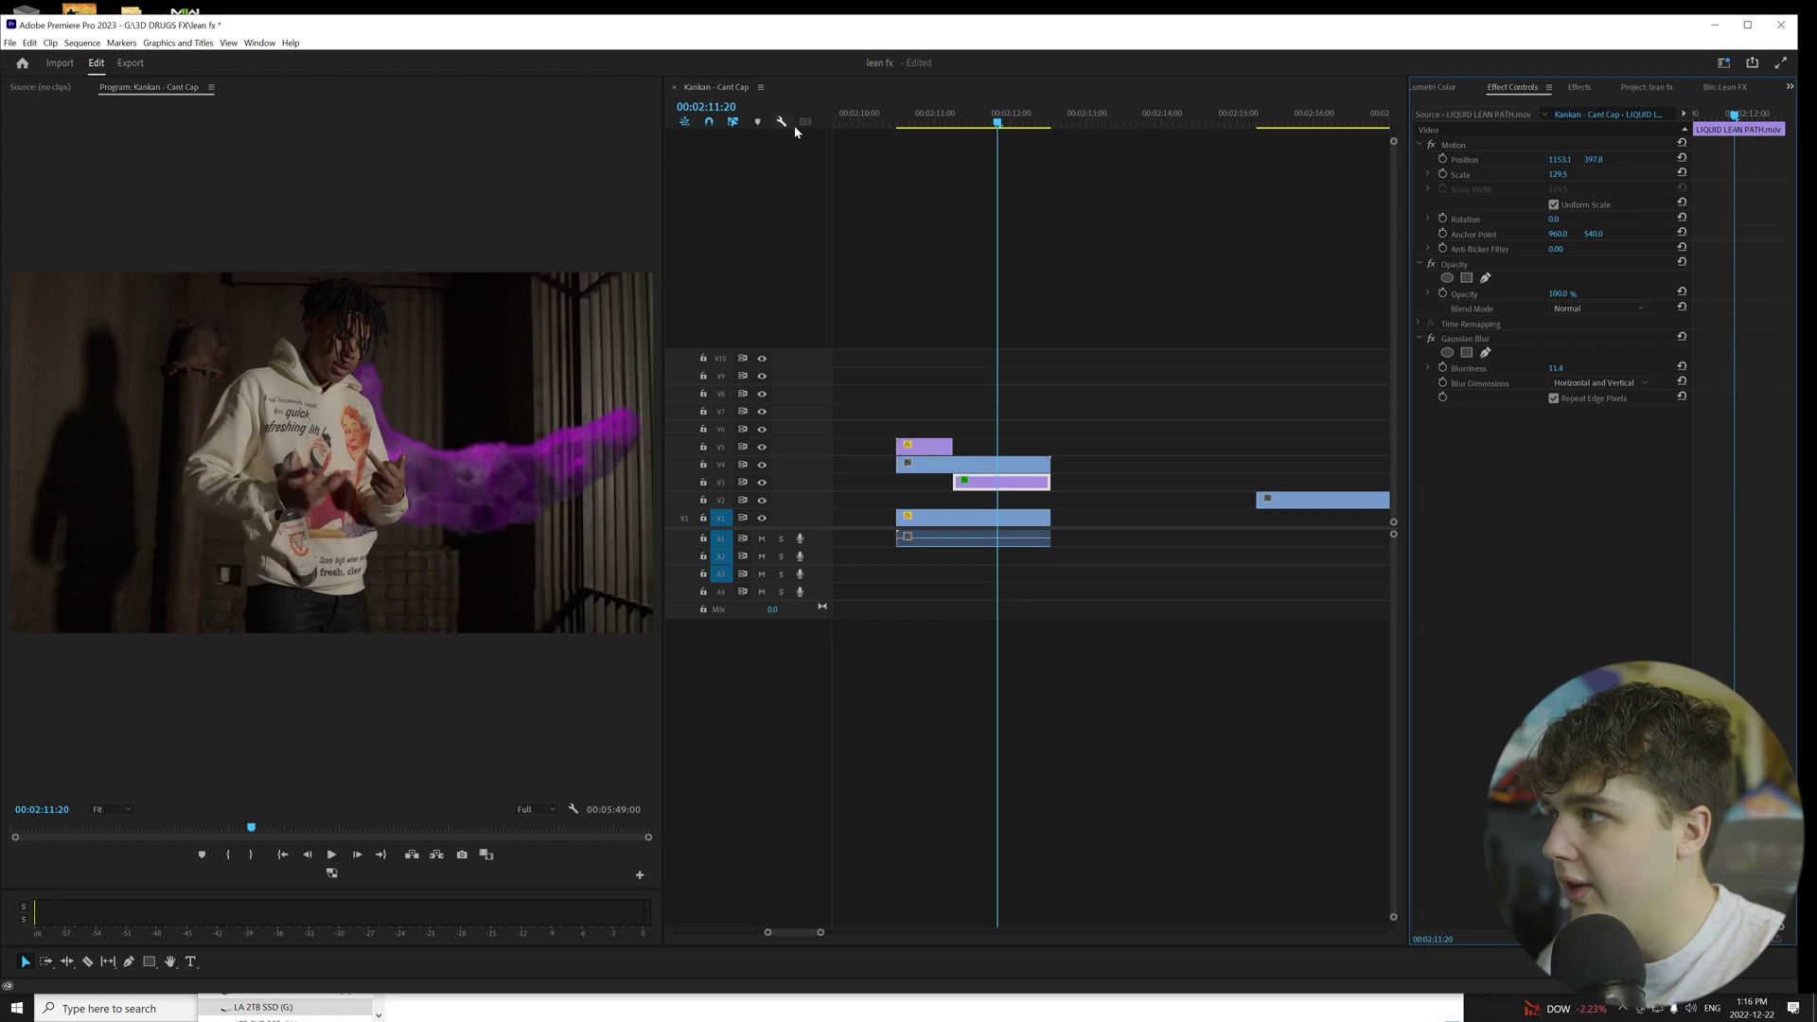
- Copy only the Gaussian Blur effect from the second liquid segment onto the first one and check the result
left_click_drag(952, 121, 990, 127)
left_click(998, 487)
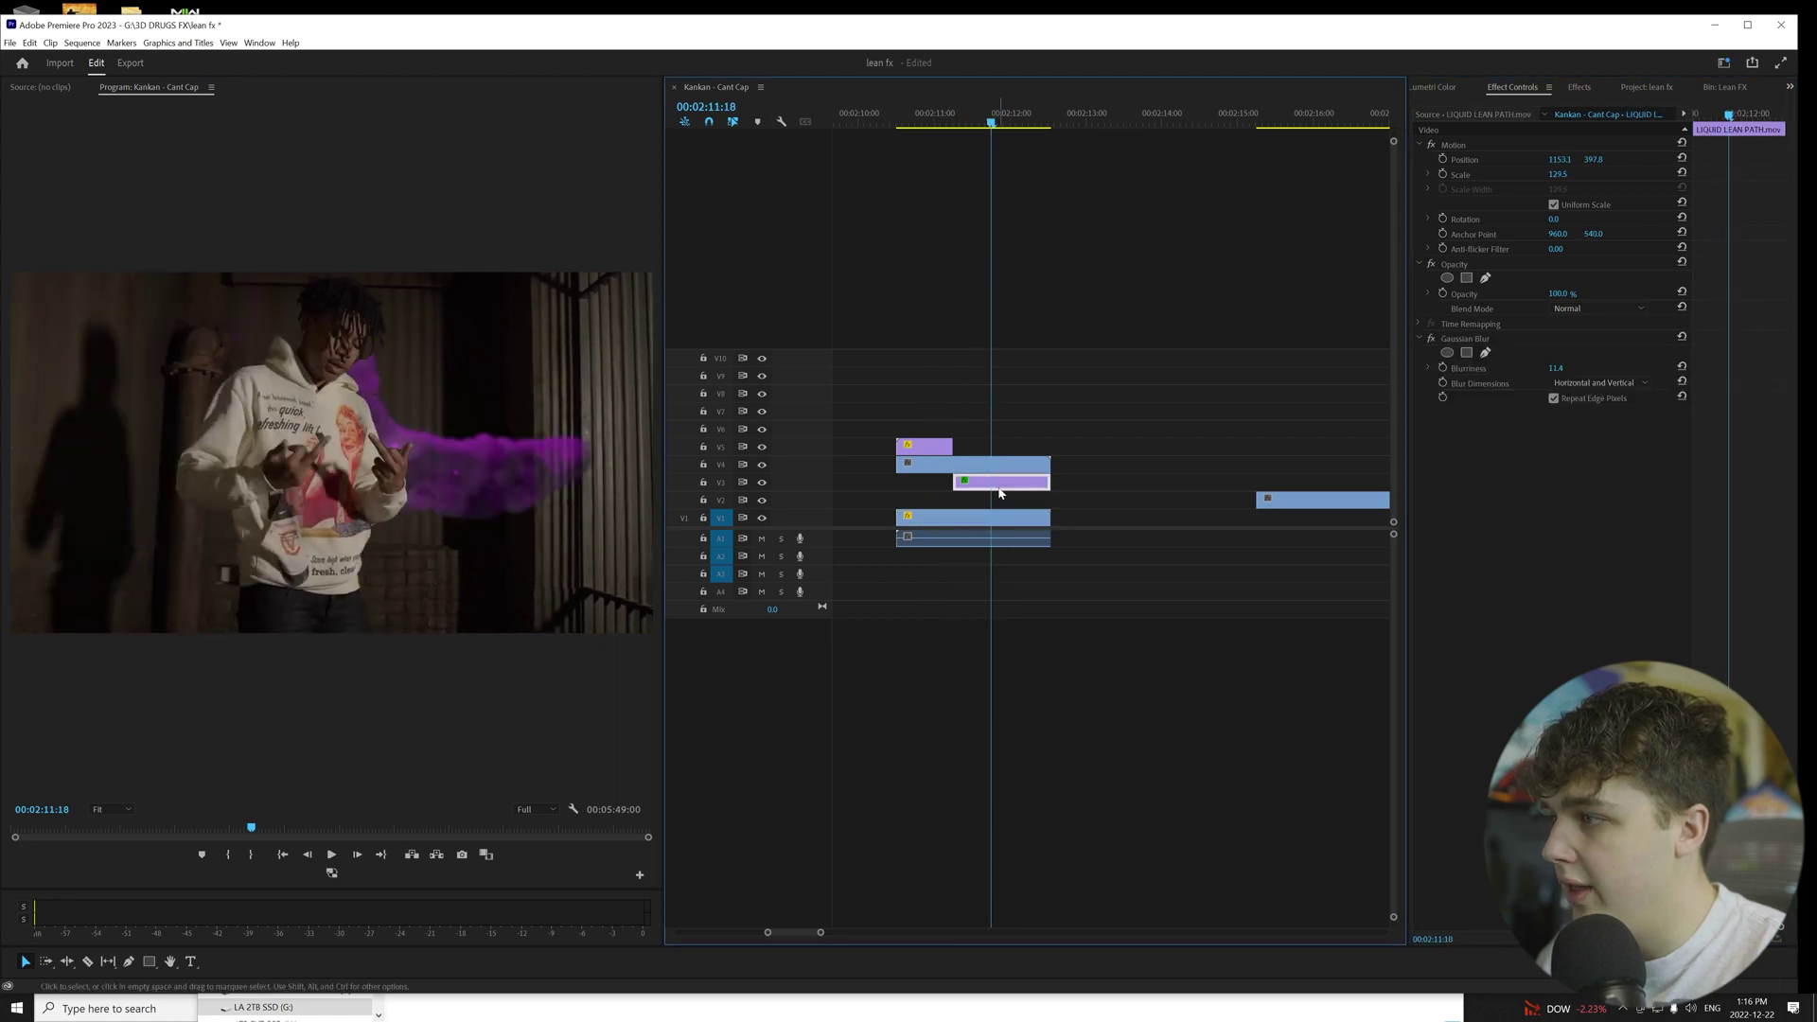
left_click(932, 450)
key("ctrl+alt+v")
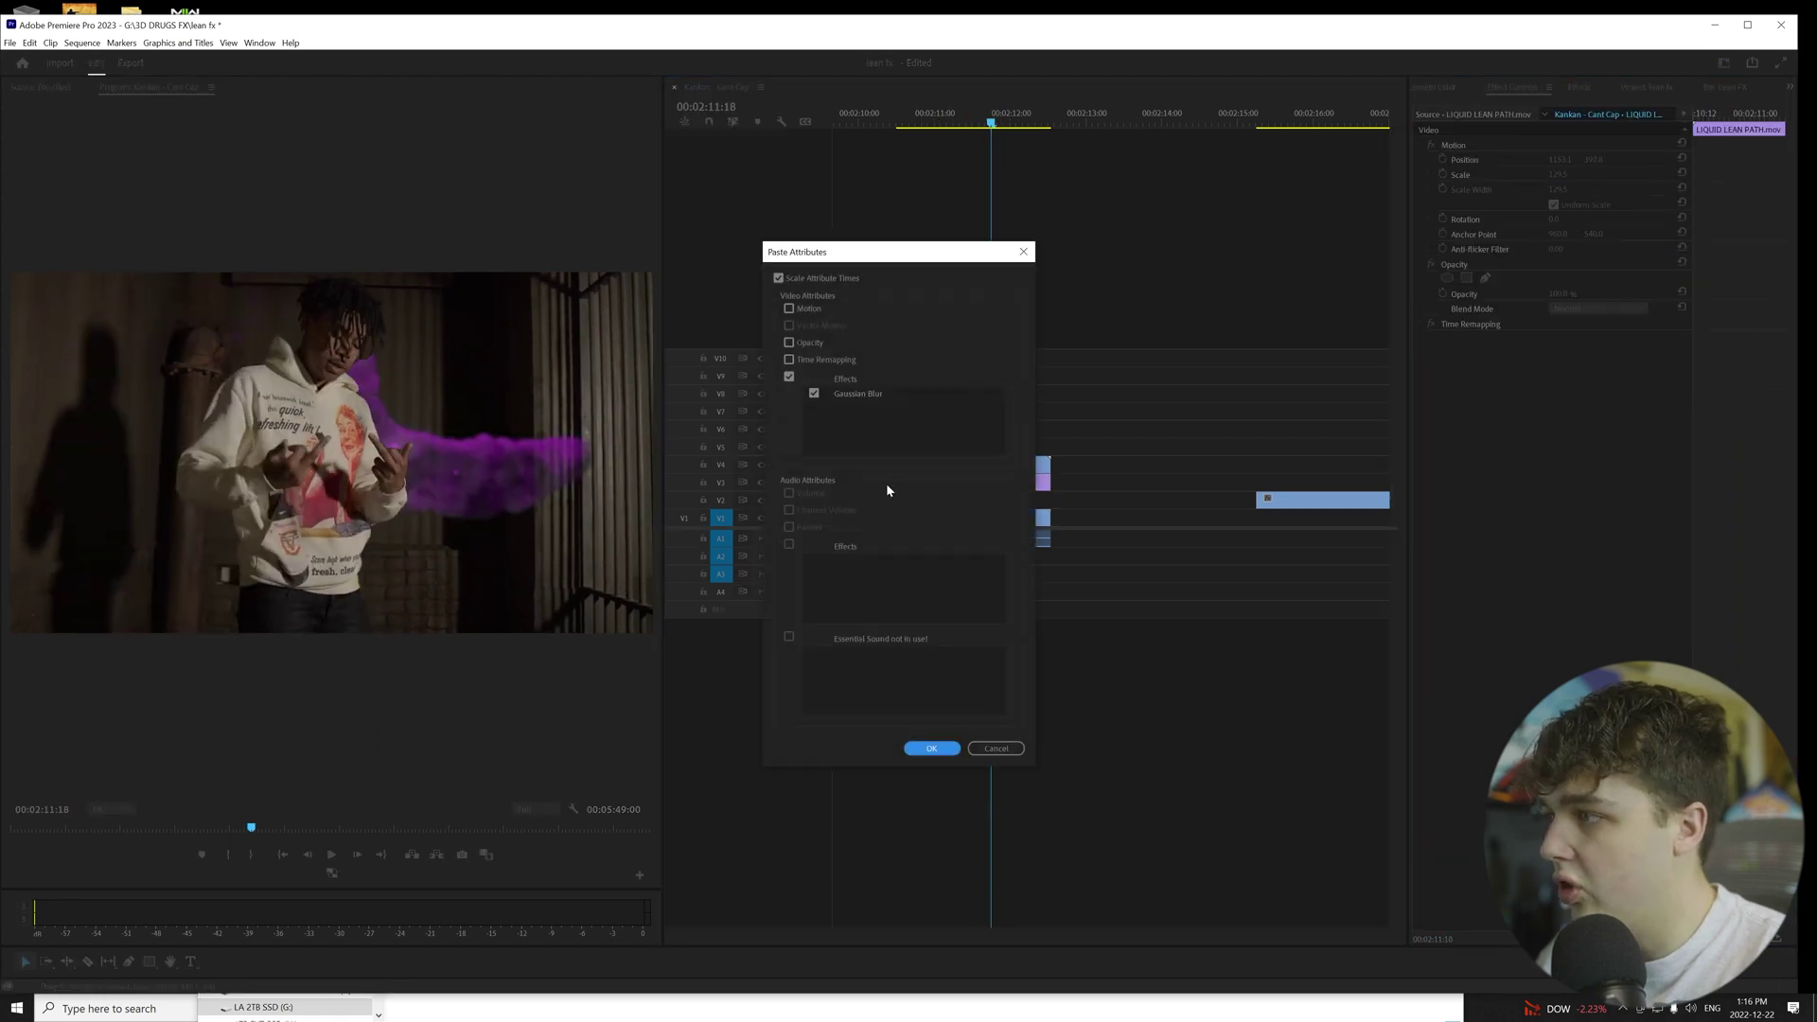
left_click(931, 748)
left_click_drag(984, 121, 973, 171)
- Place a MULTI CUPS floating clip from the project on V6 above the other layers, removing the part past the footage's end
left_click(1647, 86)
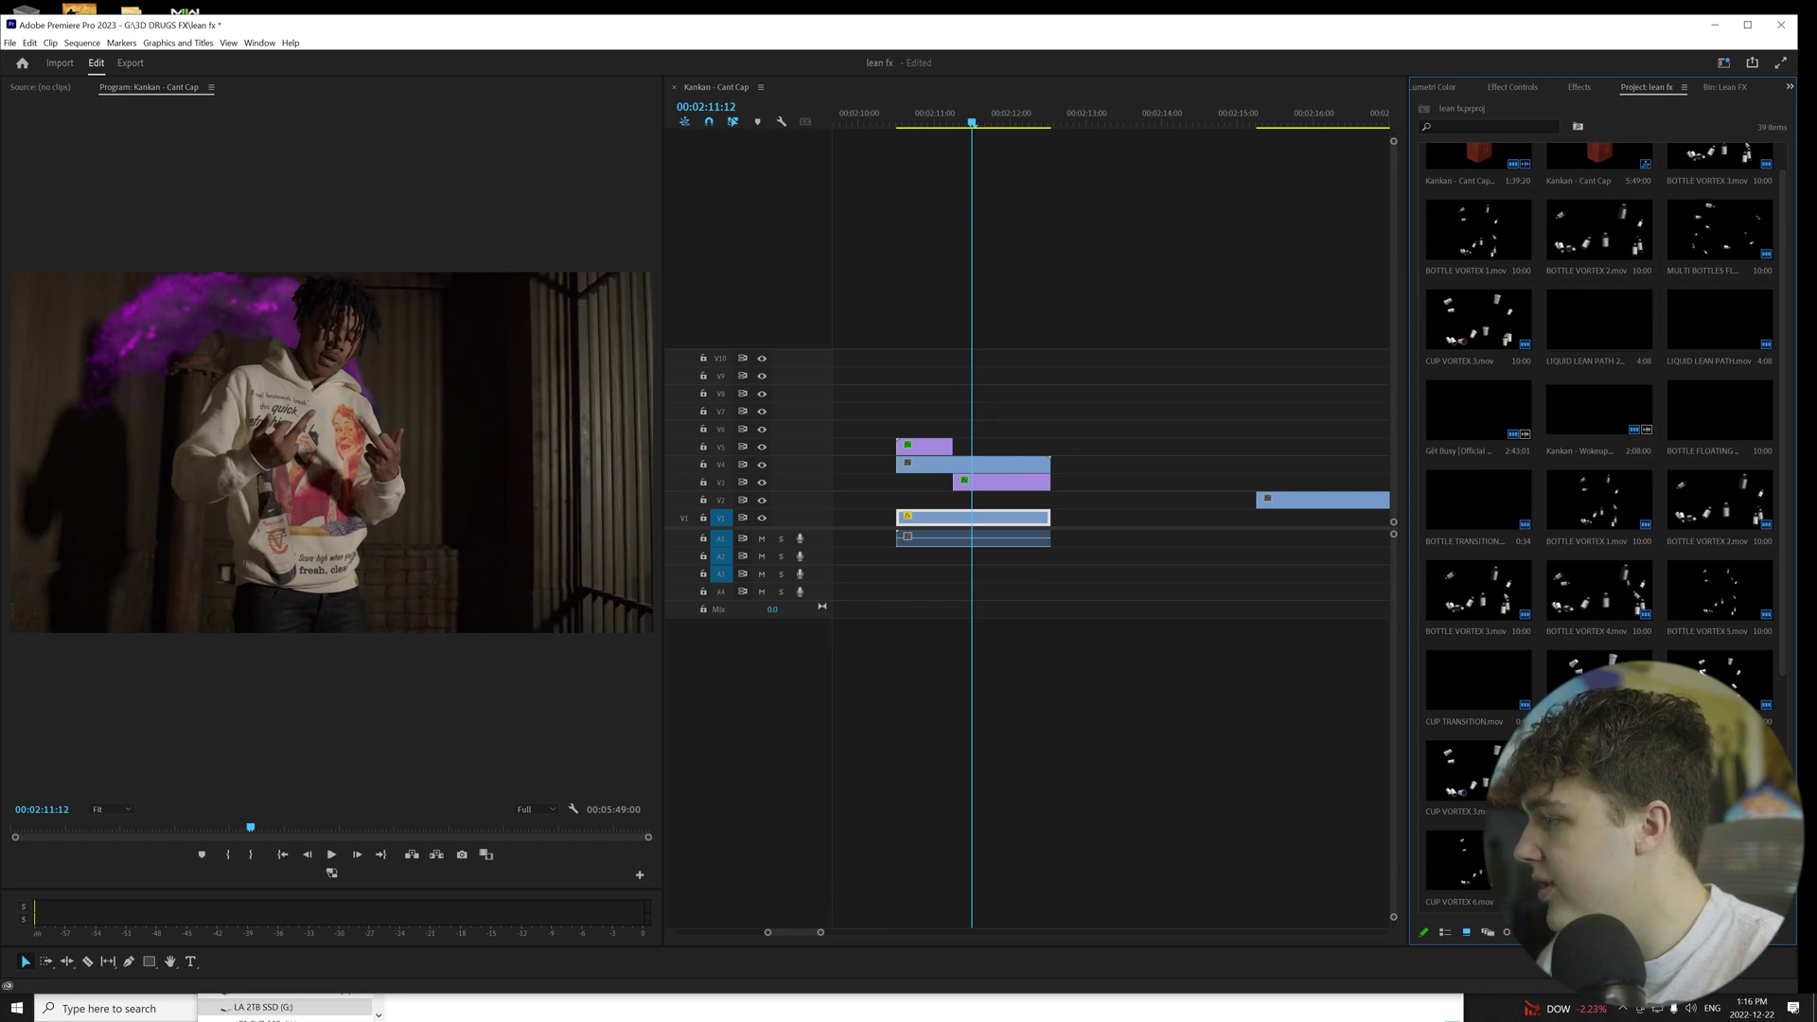
scroll(1445, 776, "down", 3)
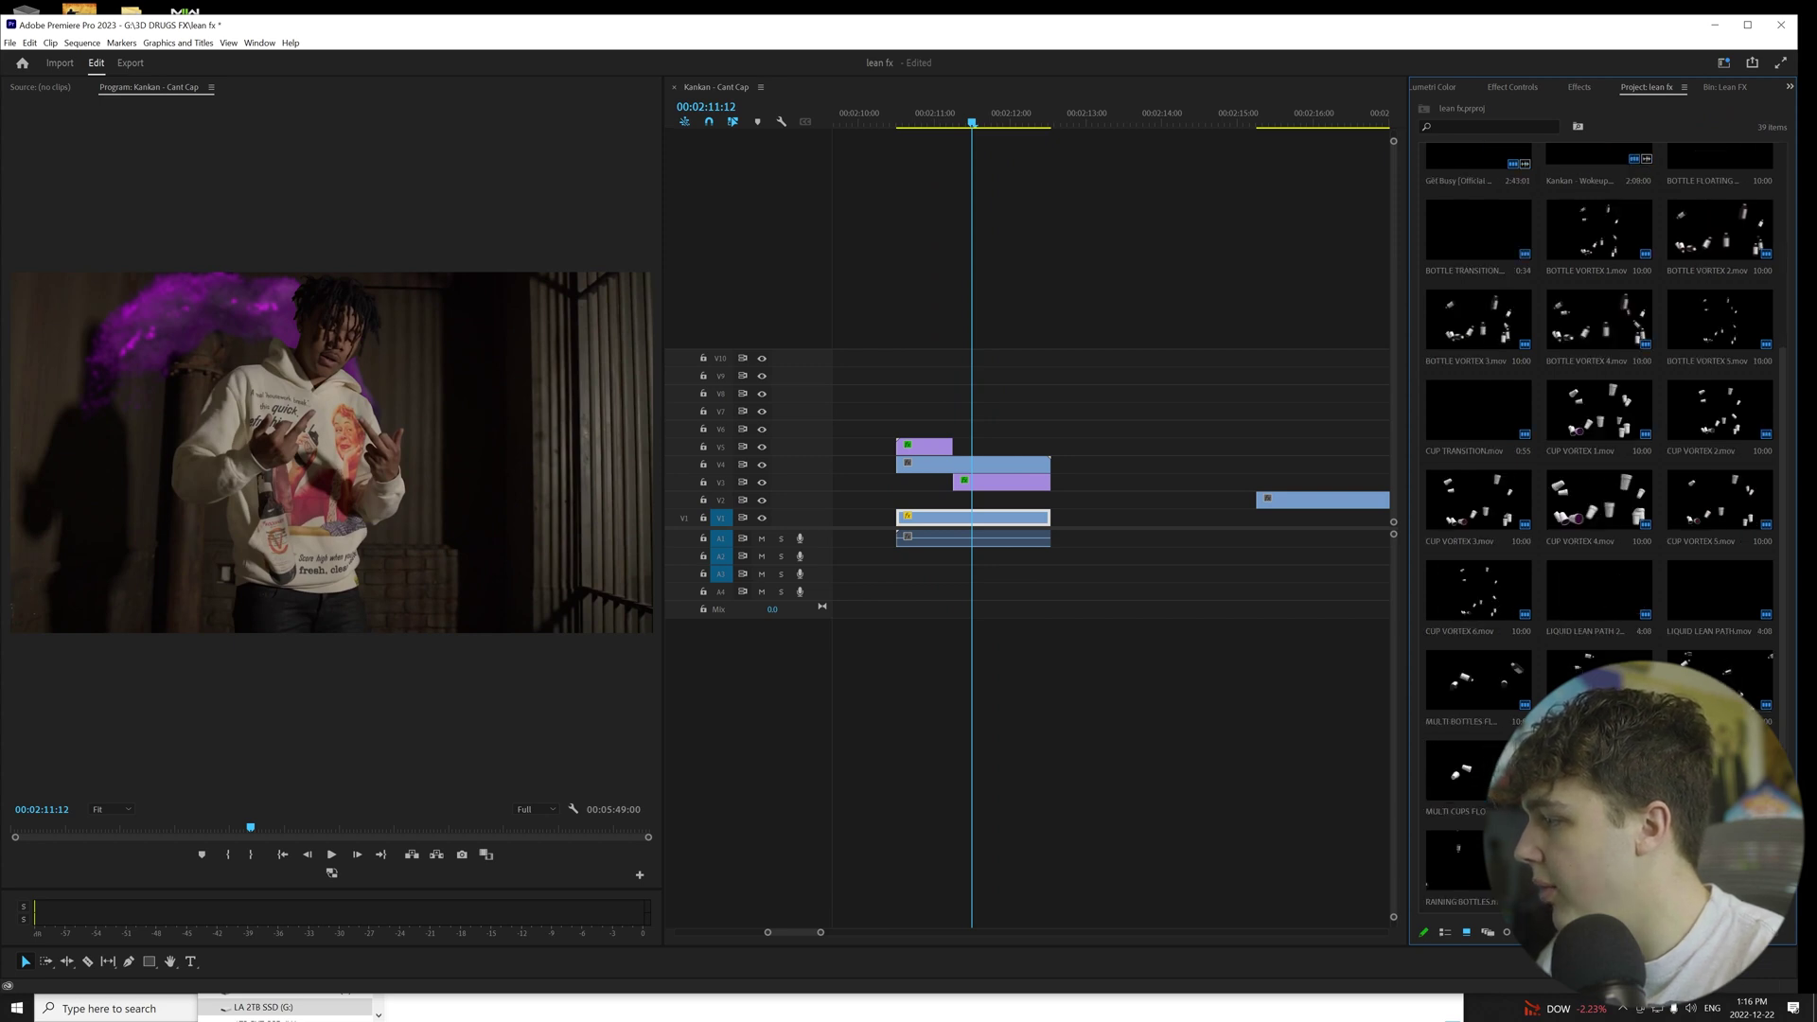
scroll(1600, 529, "down", 1)
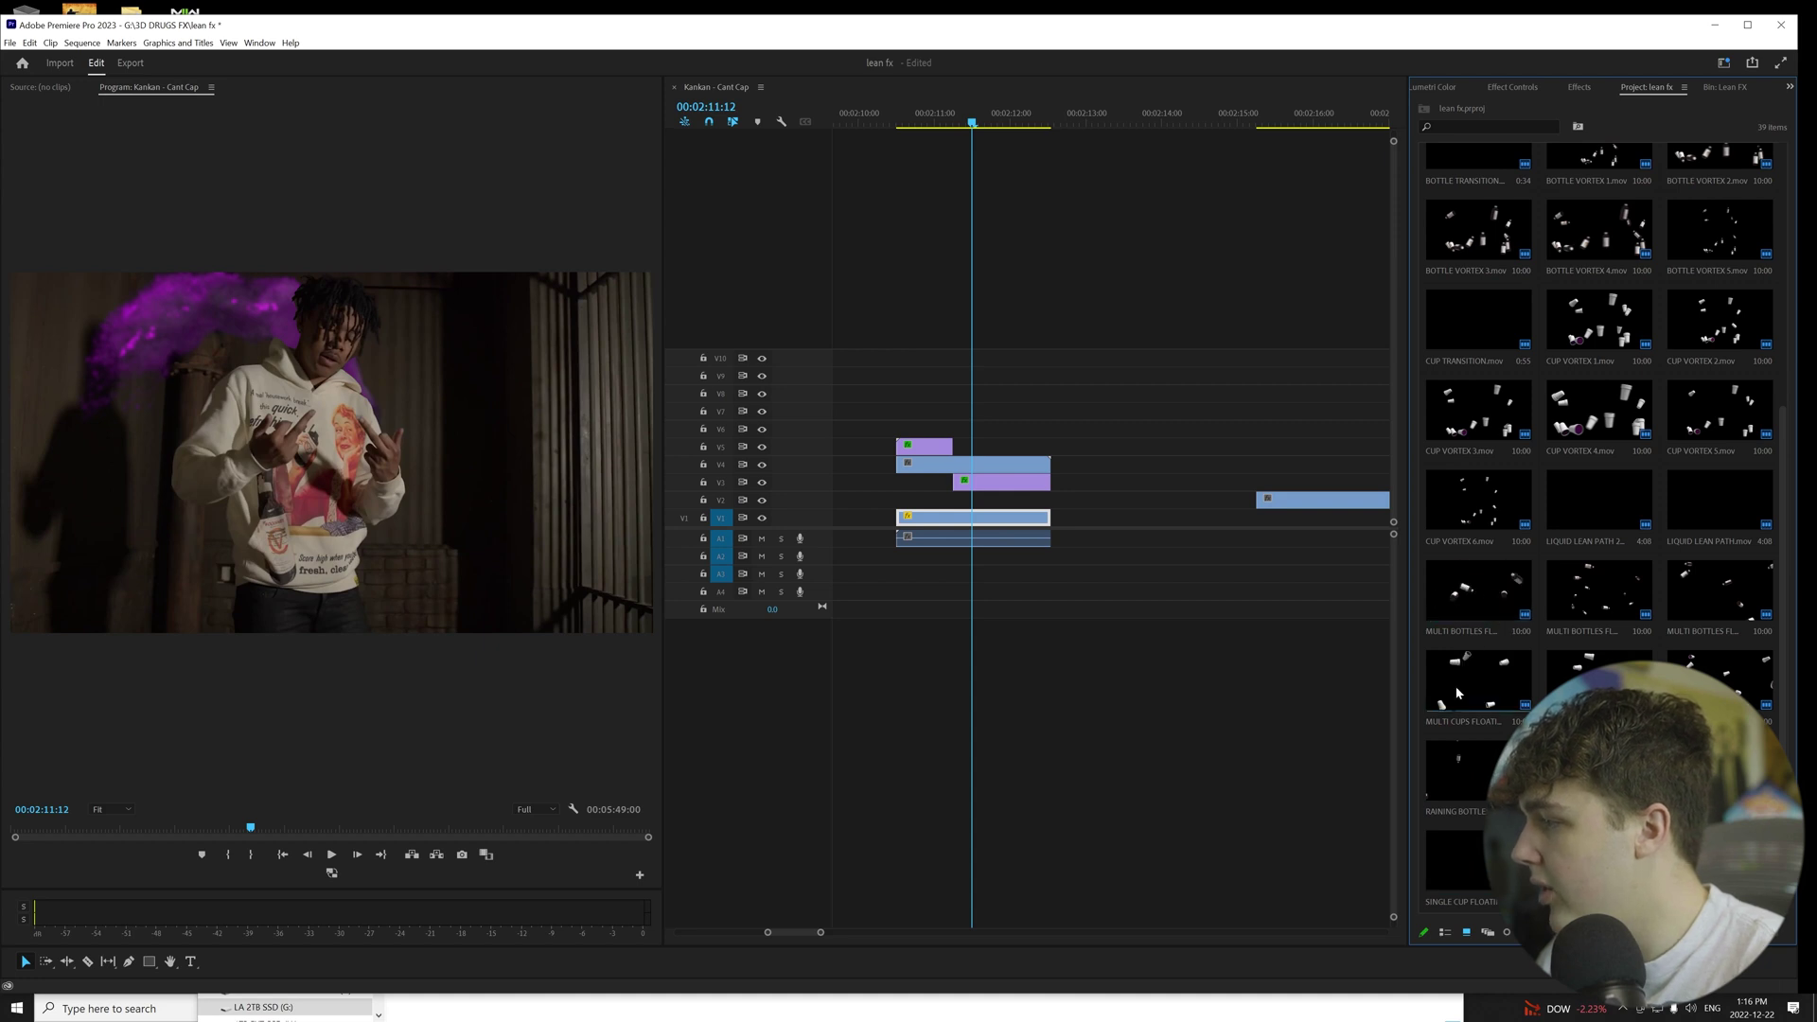
left_click_drag(1498, 691, 1083, 436)
left_click(1082, 435)
key("Delete")
left_click(1033, 433)
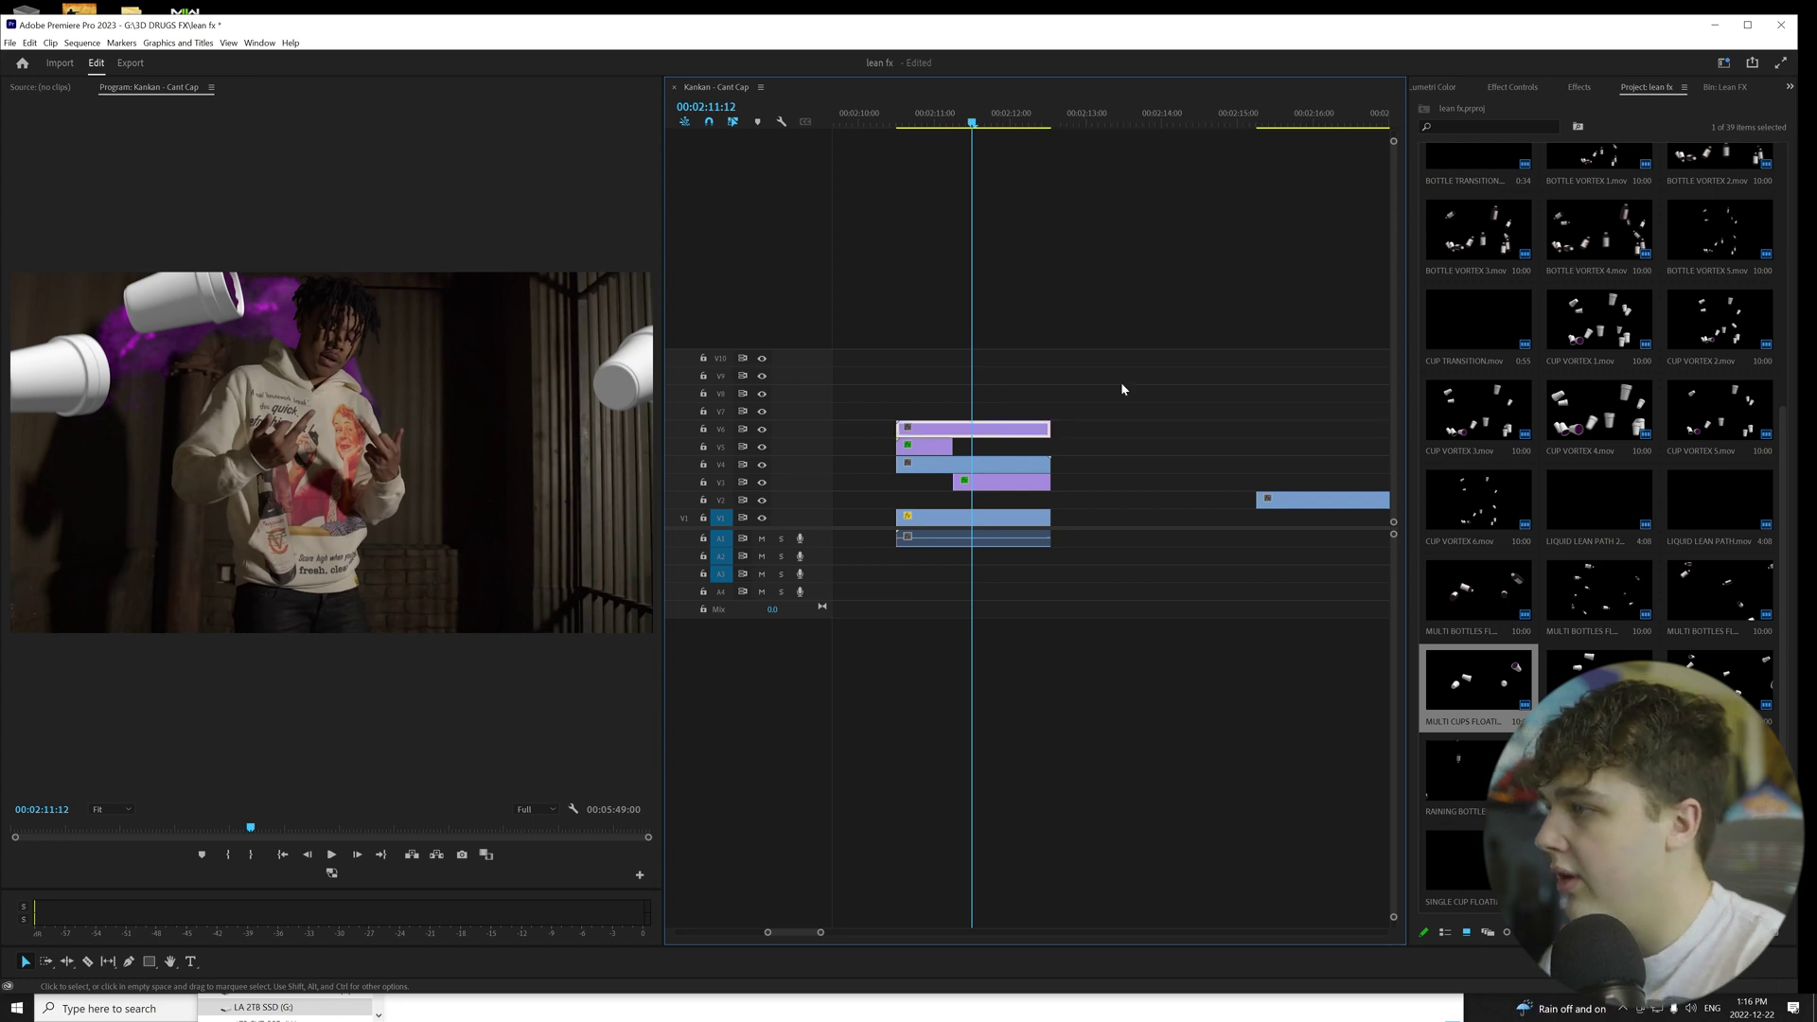
- Scale the MULTI CUPS floating clip on V6 to 70.2 and reposition the cups to 828.5, 724.6 around the performer
left_click(1513, 89)
left_click_drag(1556, 174, 1529, 174)
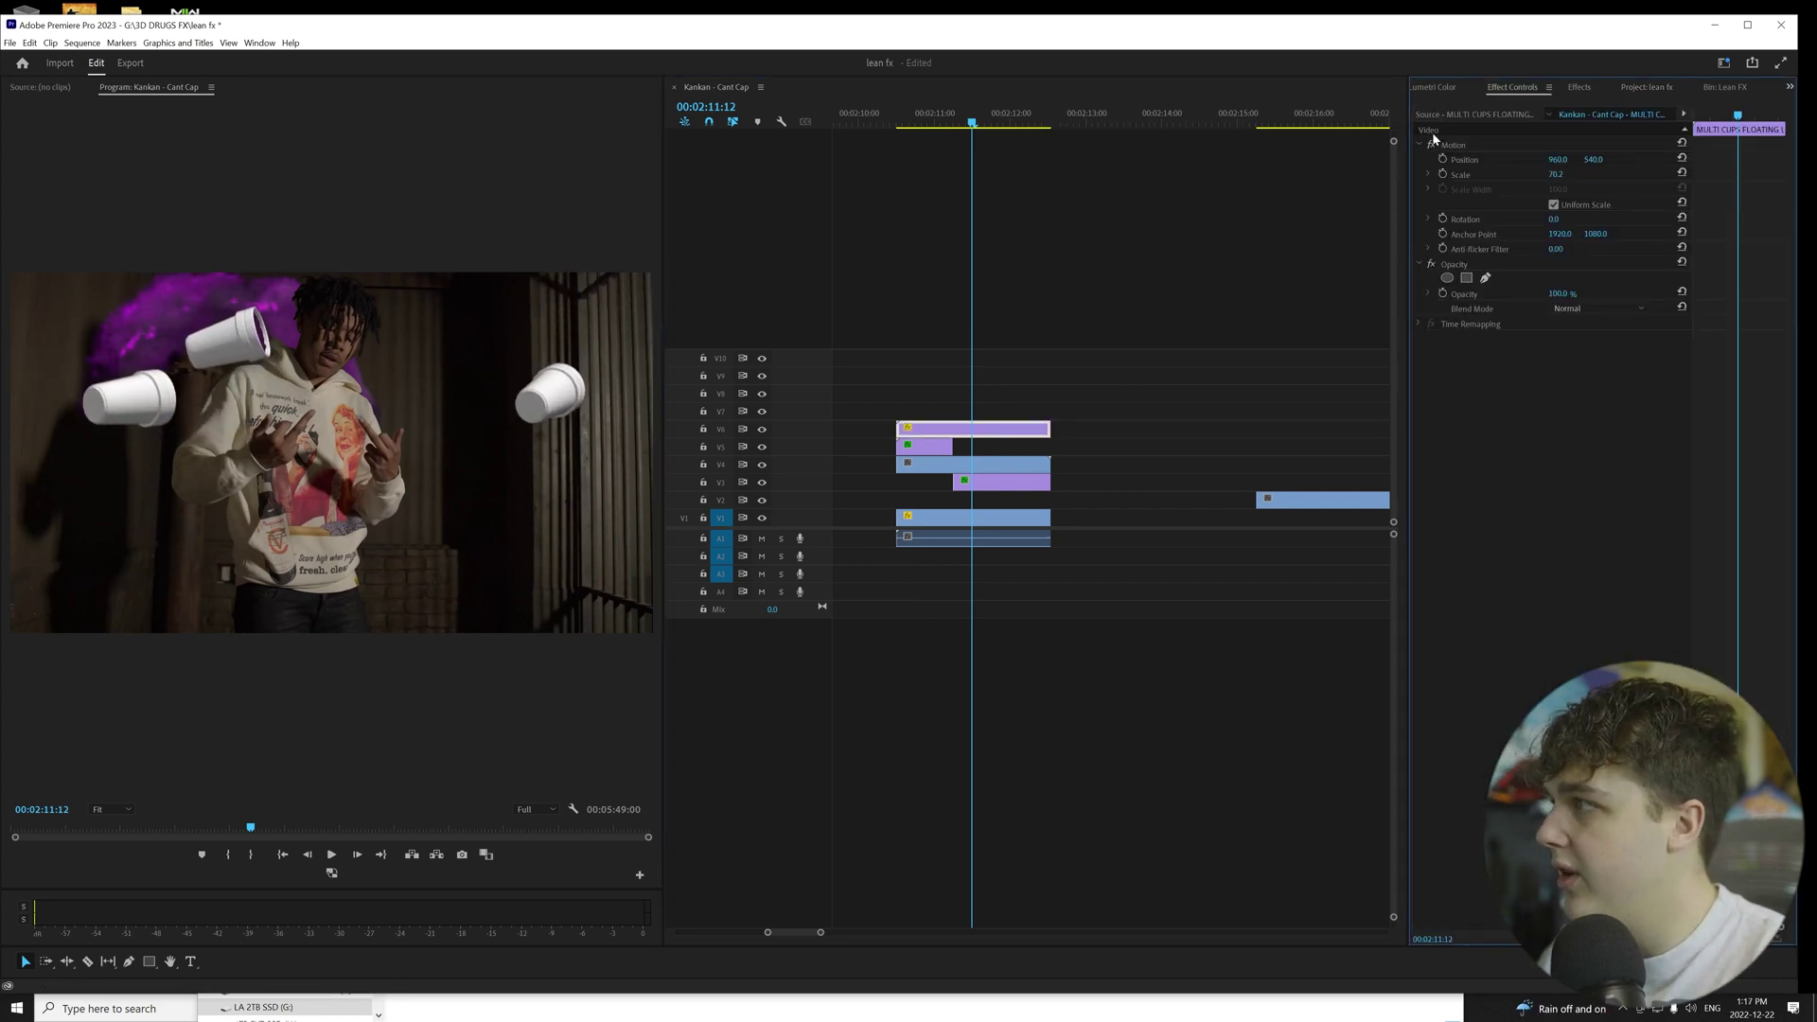
left_click(1451, 145)
left_click_drag(557, 345, 514, 407)
- Apply Gaussian Blur to the floating cups clip on V6 with a blurriness of 14
left_click_drag(1482, 564, 1293, 497)
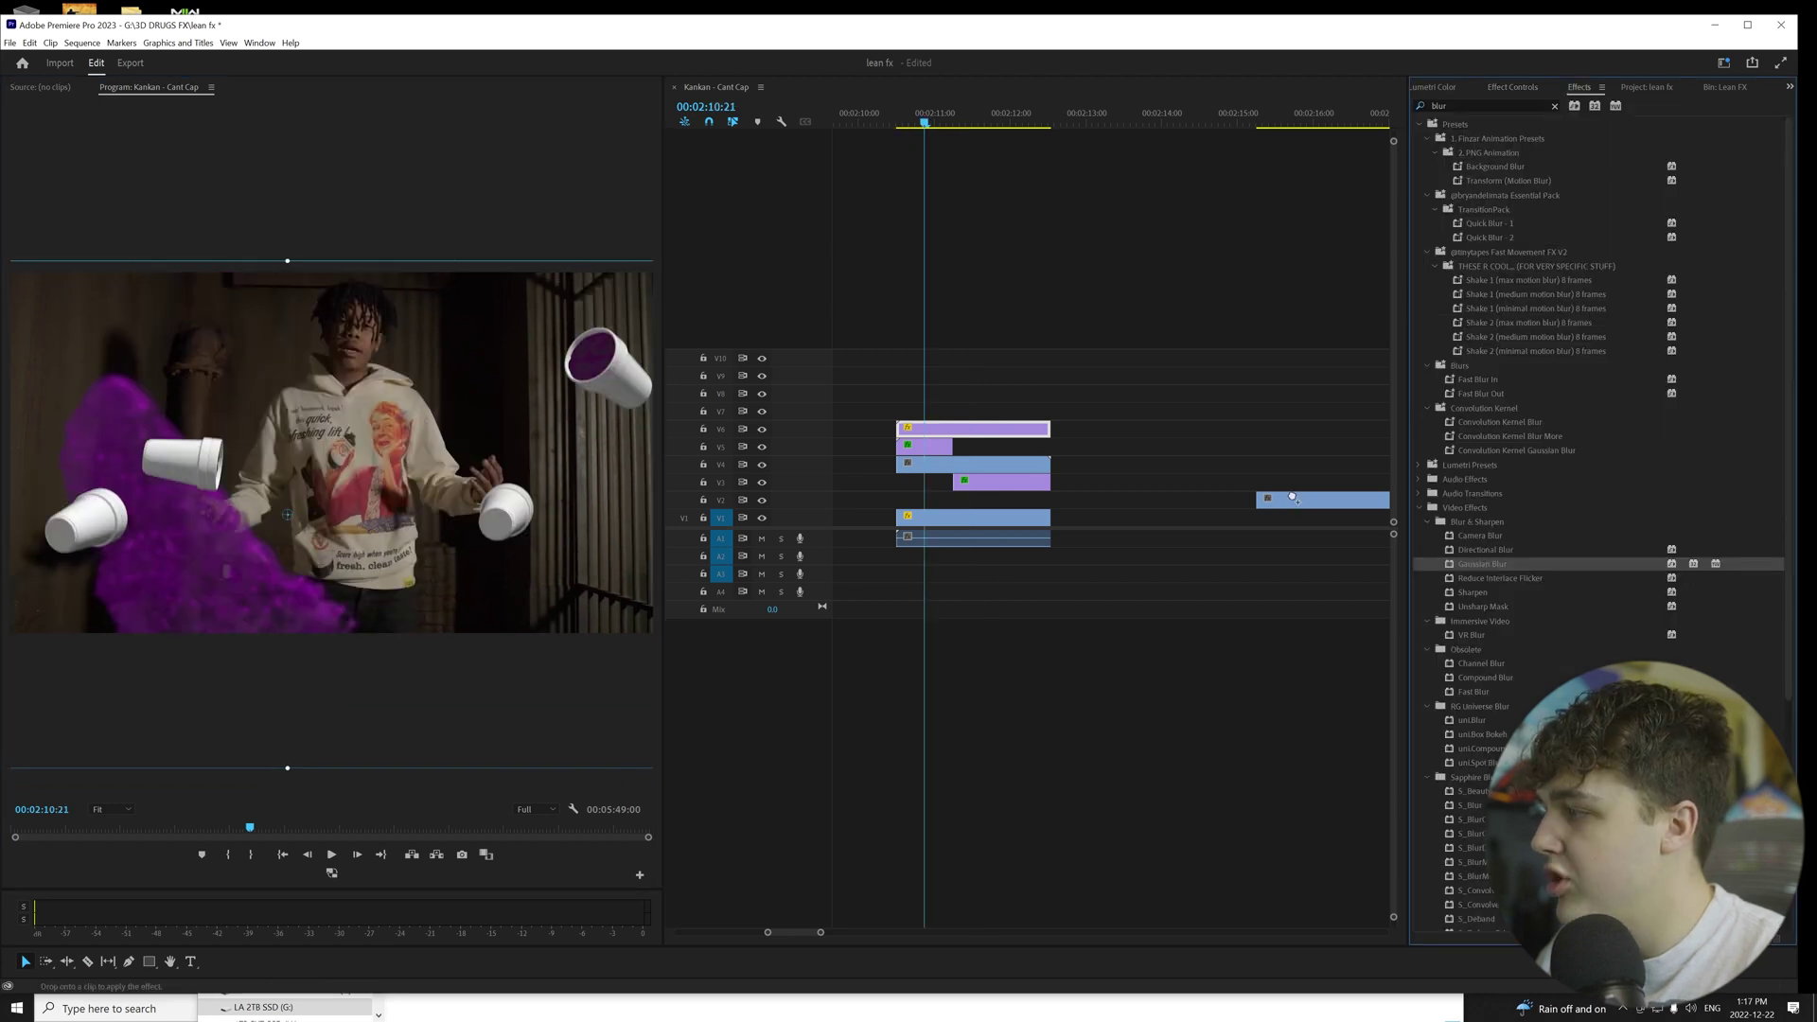
left_click(1642, 87)
left_click(1512, 87)
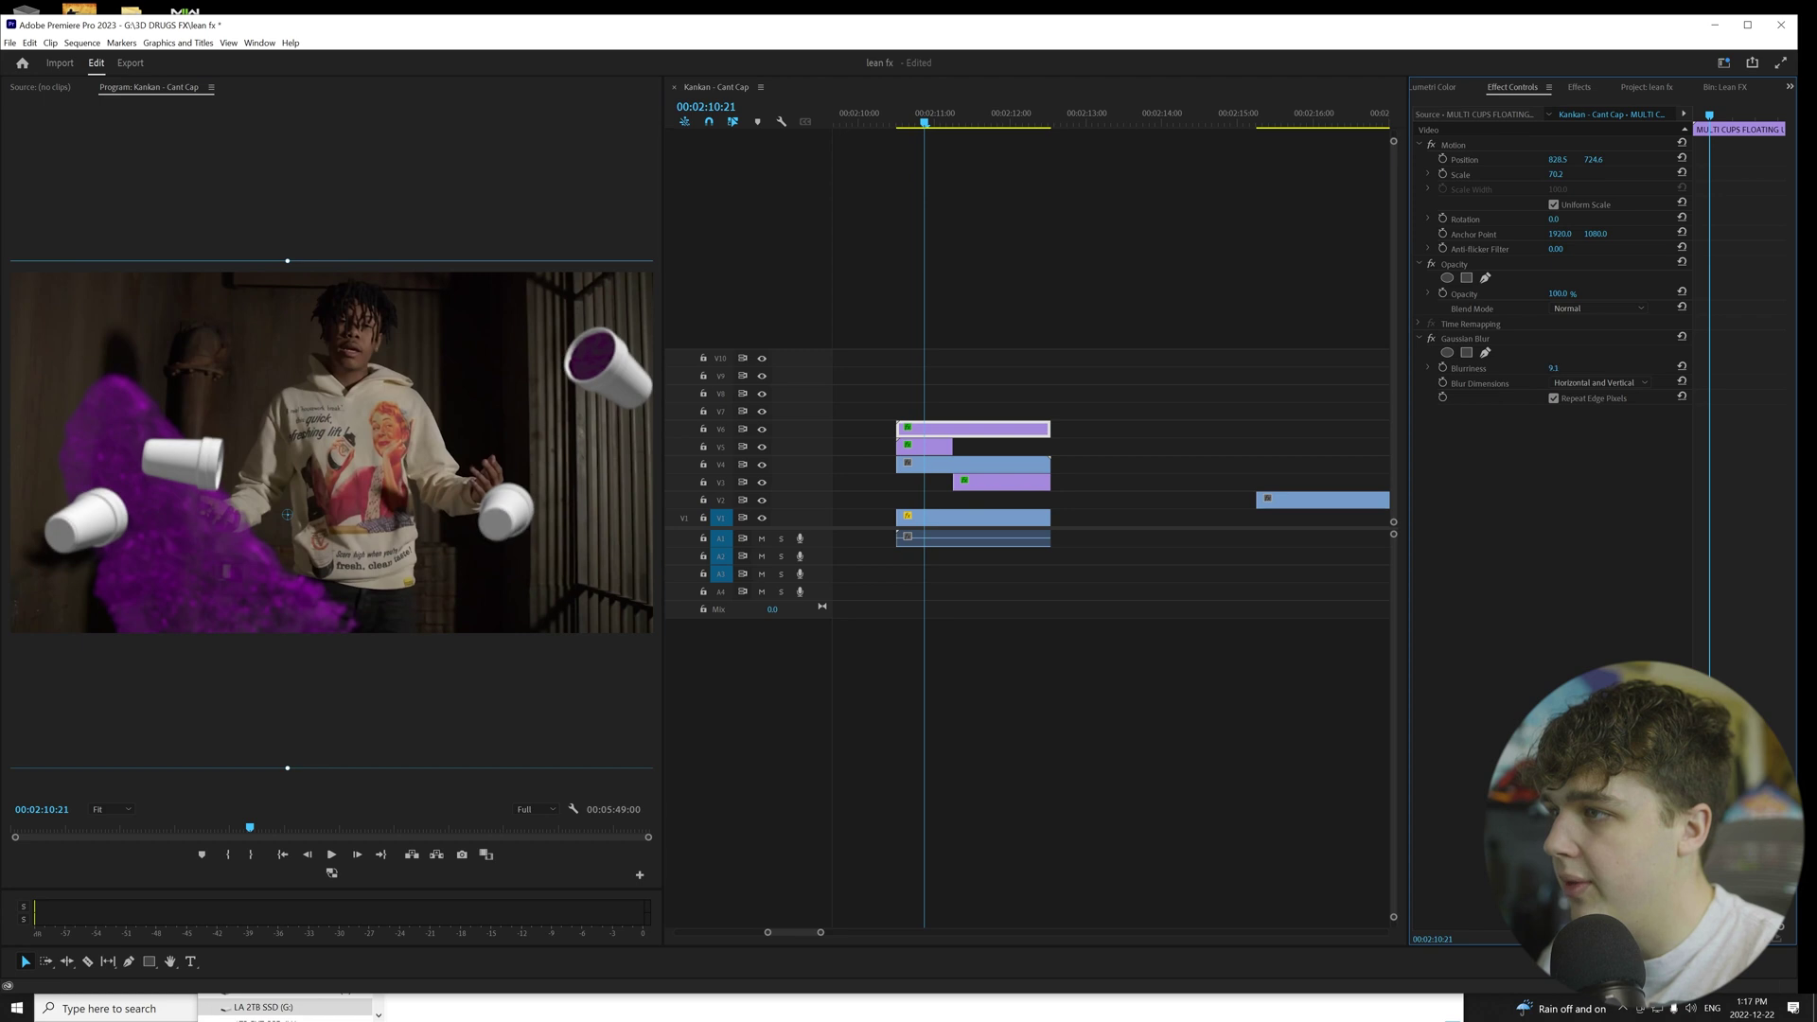
left_click(1006, 121)
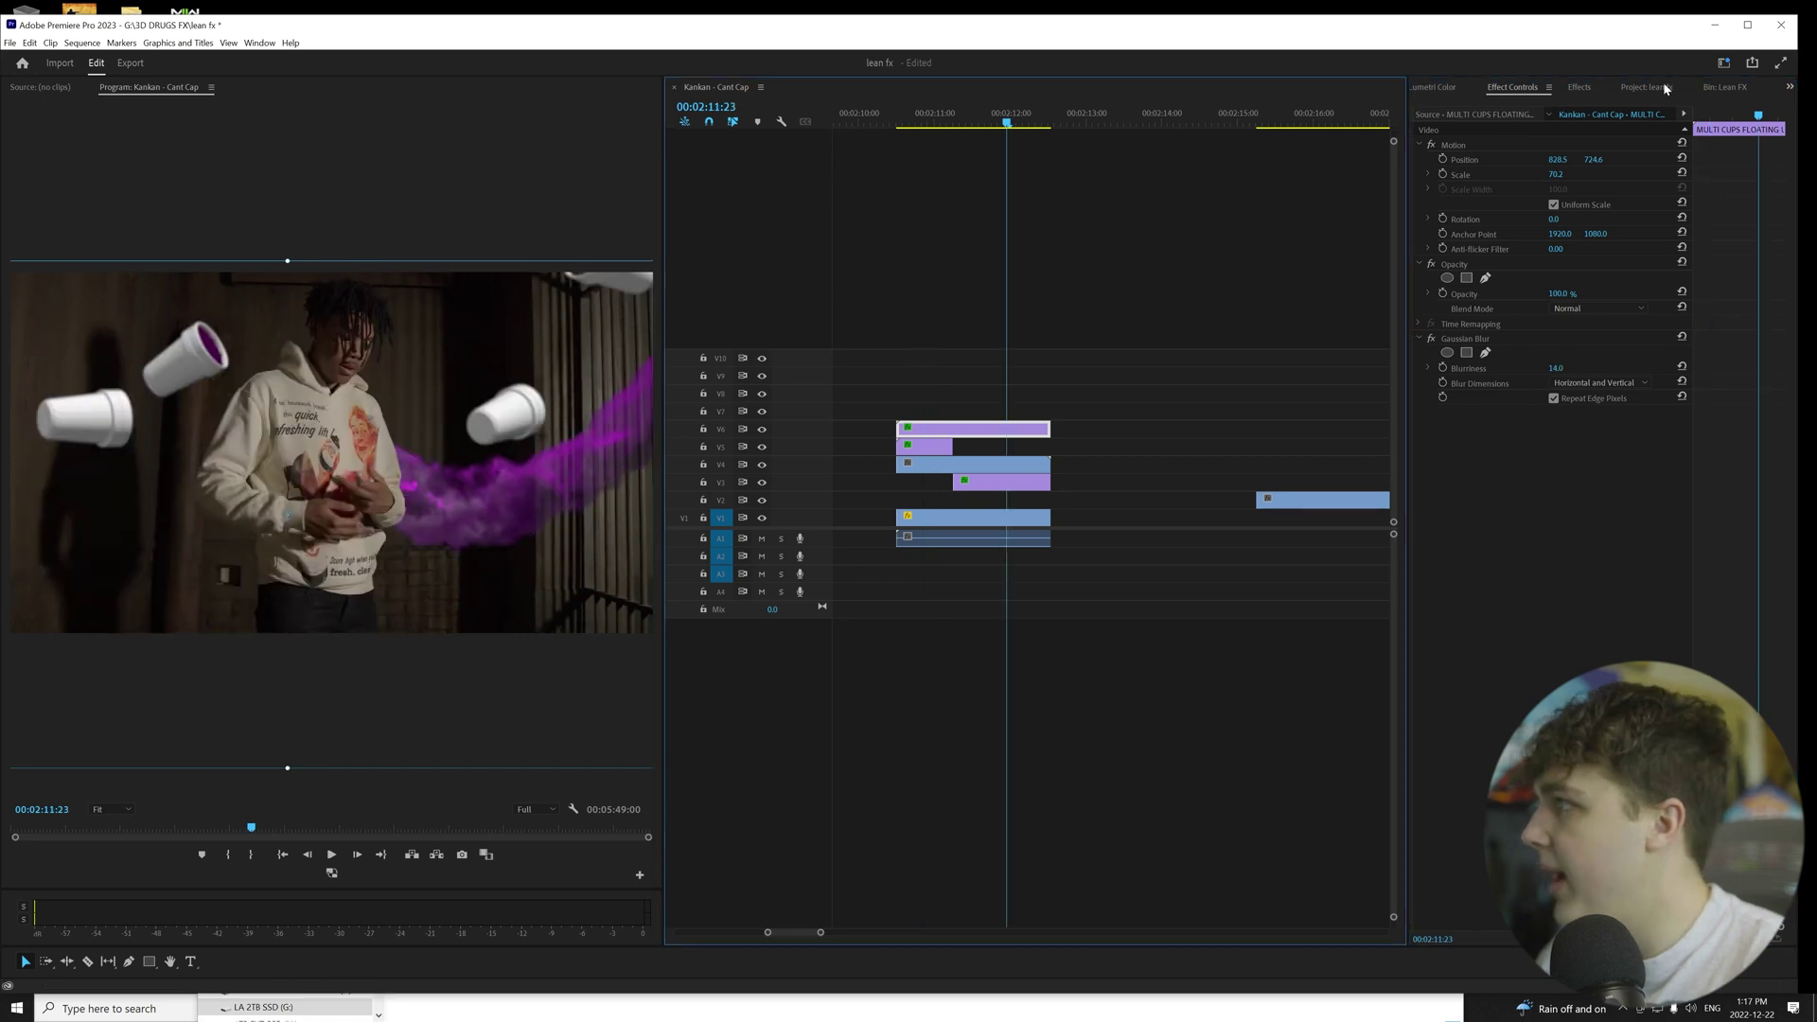
- Place a SINGLE BOTTLE floating clip on V7 at the start of the footage and scale it to 51.4
left_click(1672, 88)
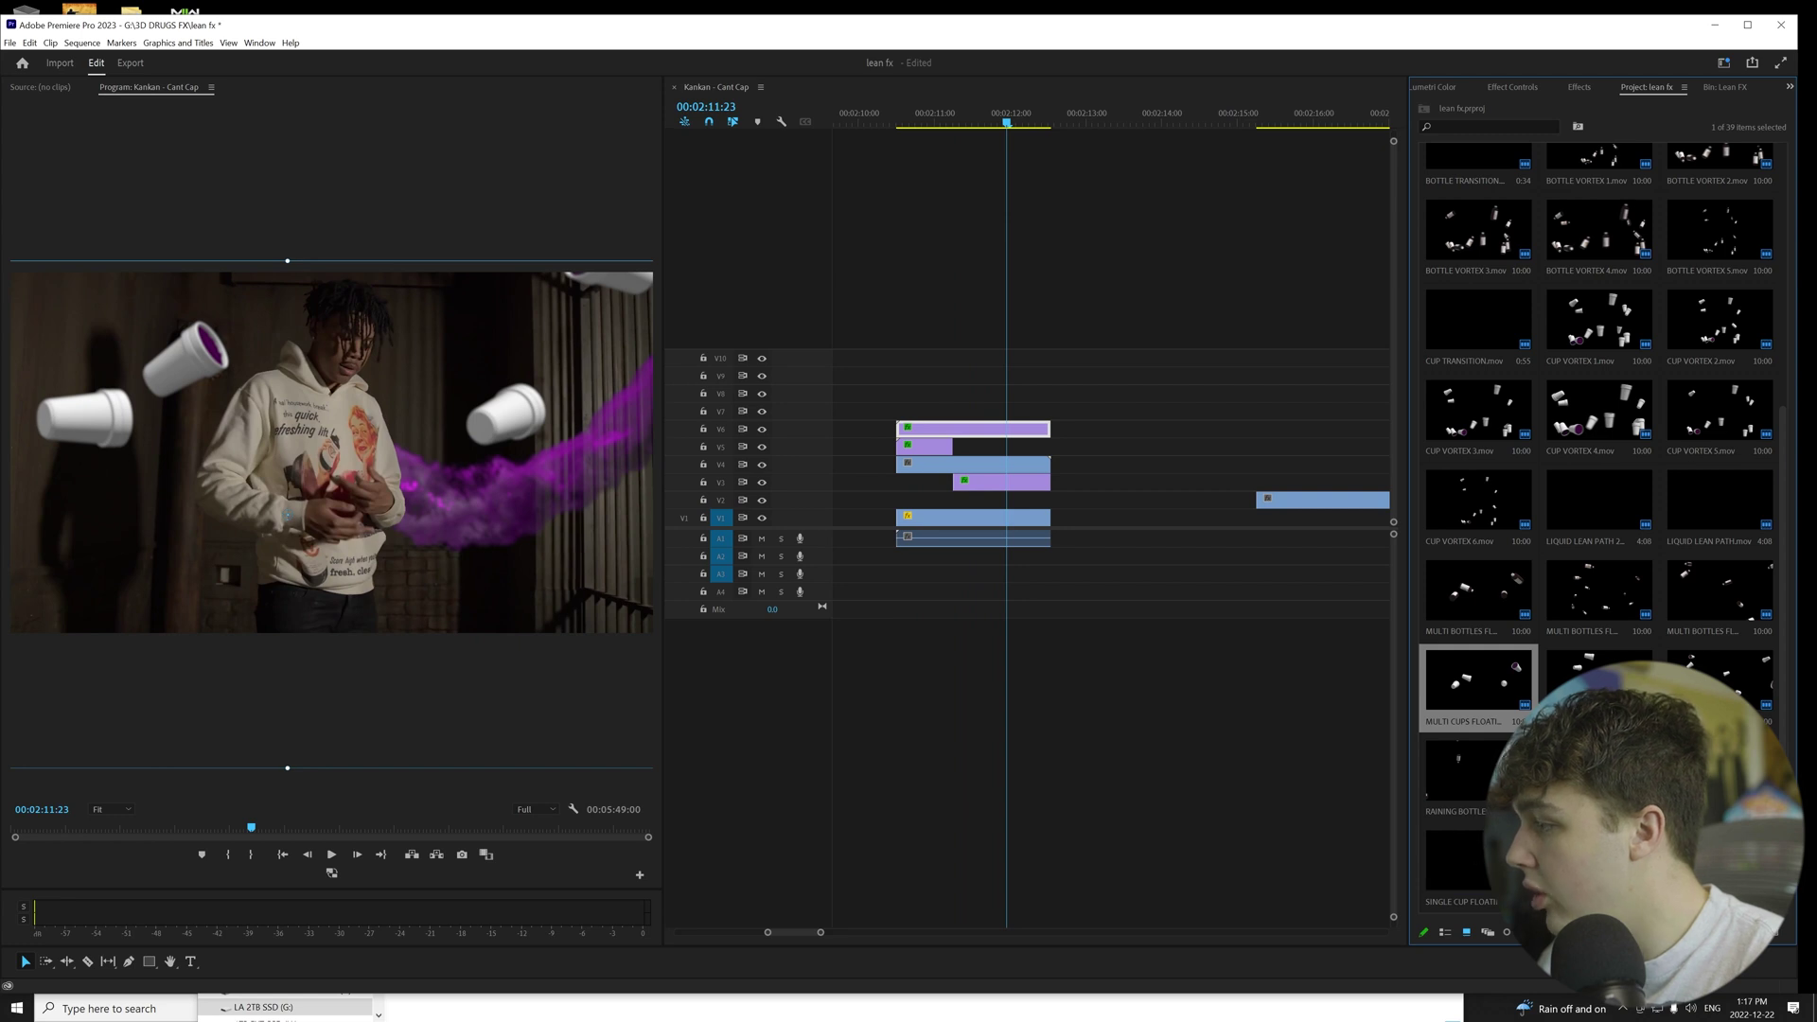
left_click_drag(1478, 680, 1037, 414)
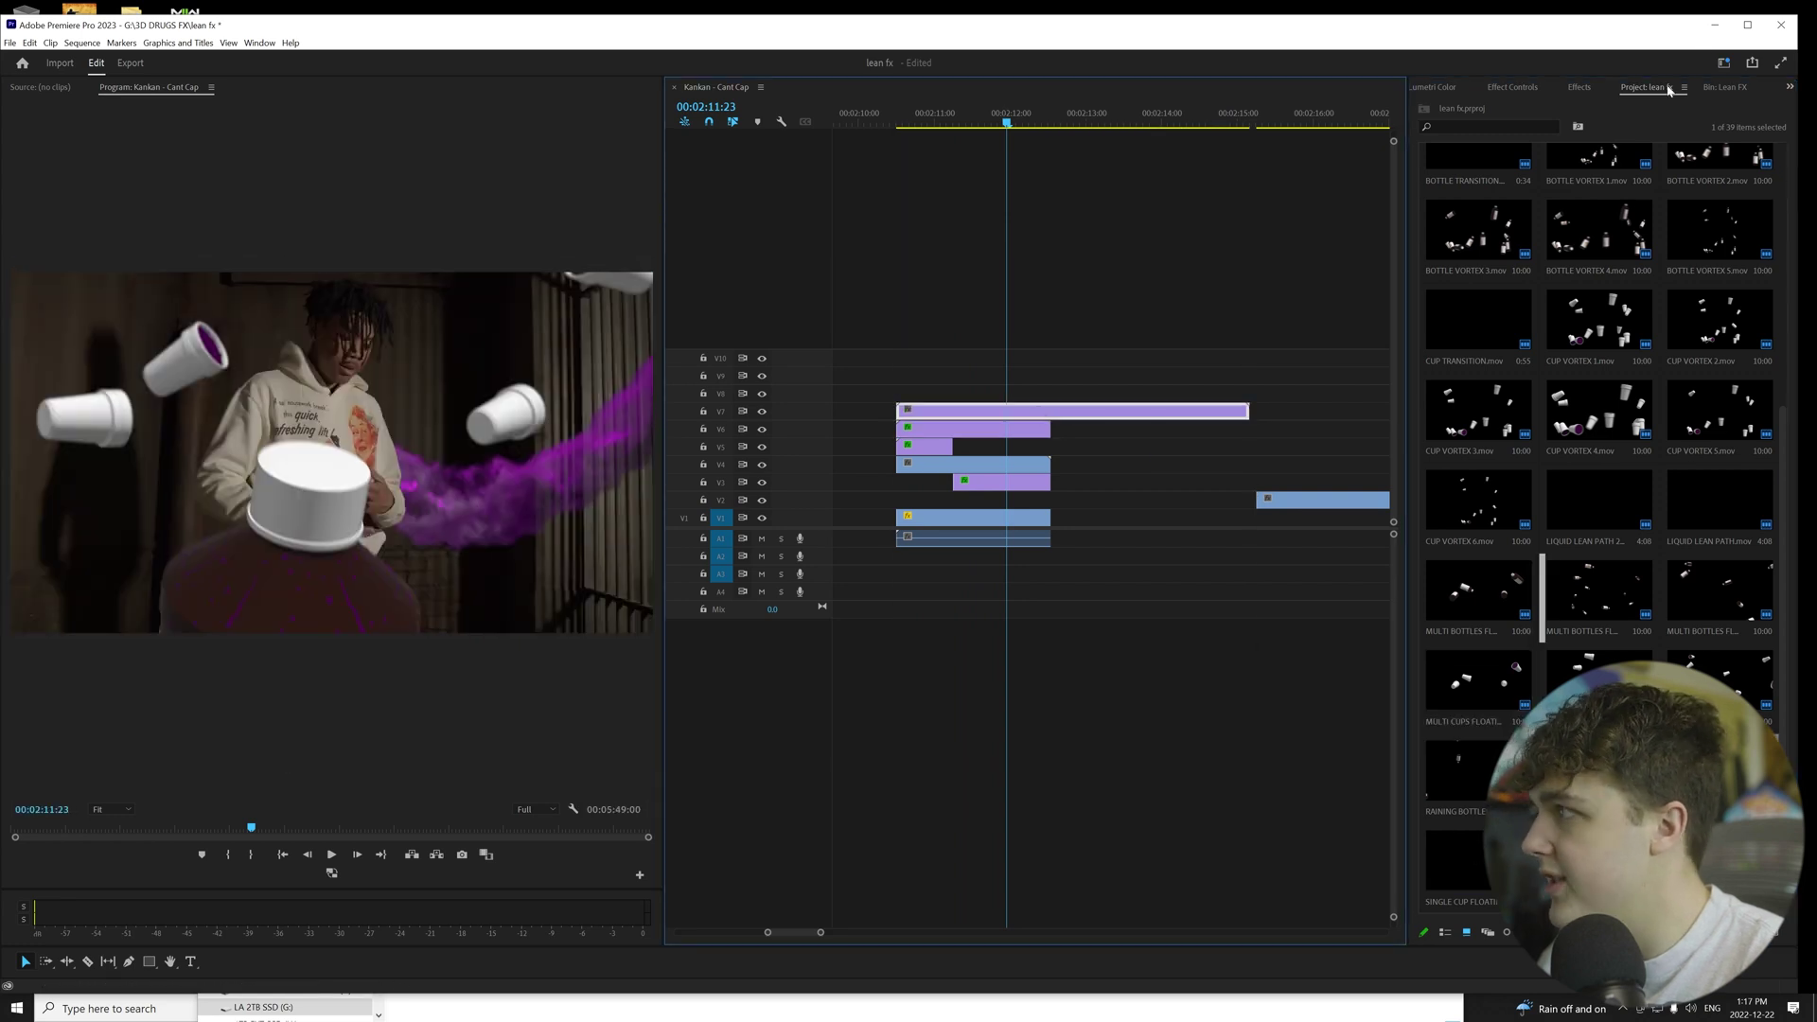
left_click(1511, 86)
left_click_drag(1571, 178, 1455, 140)
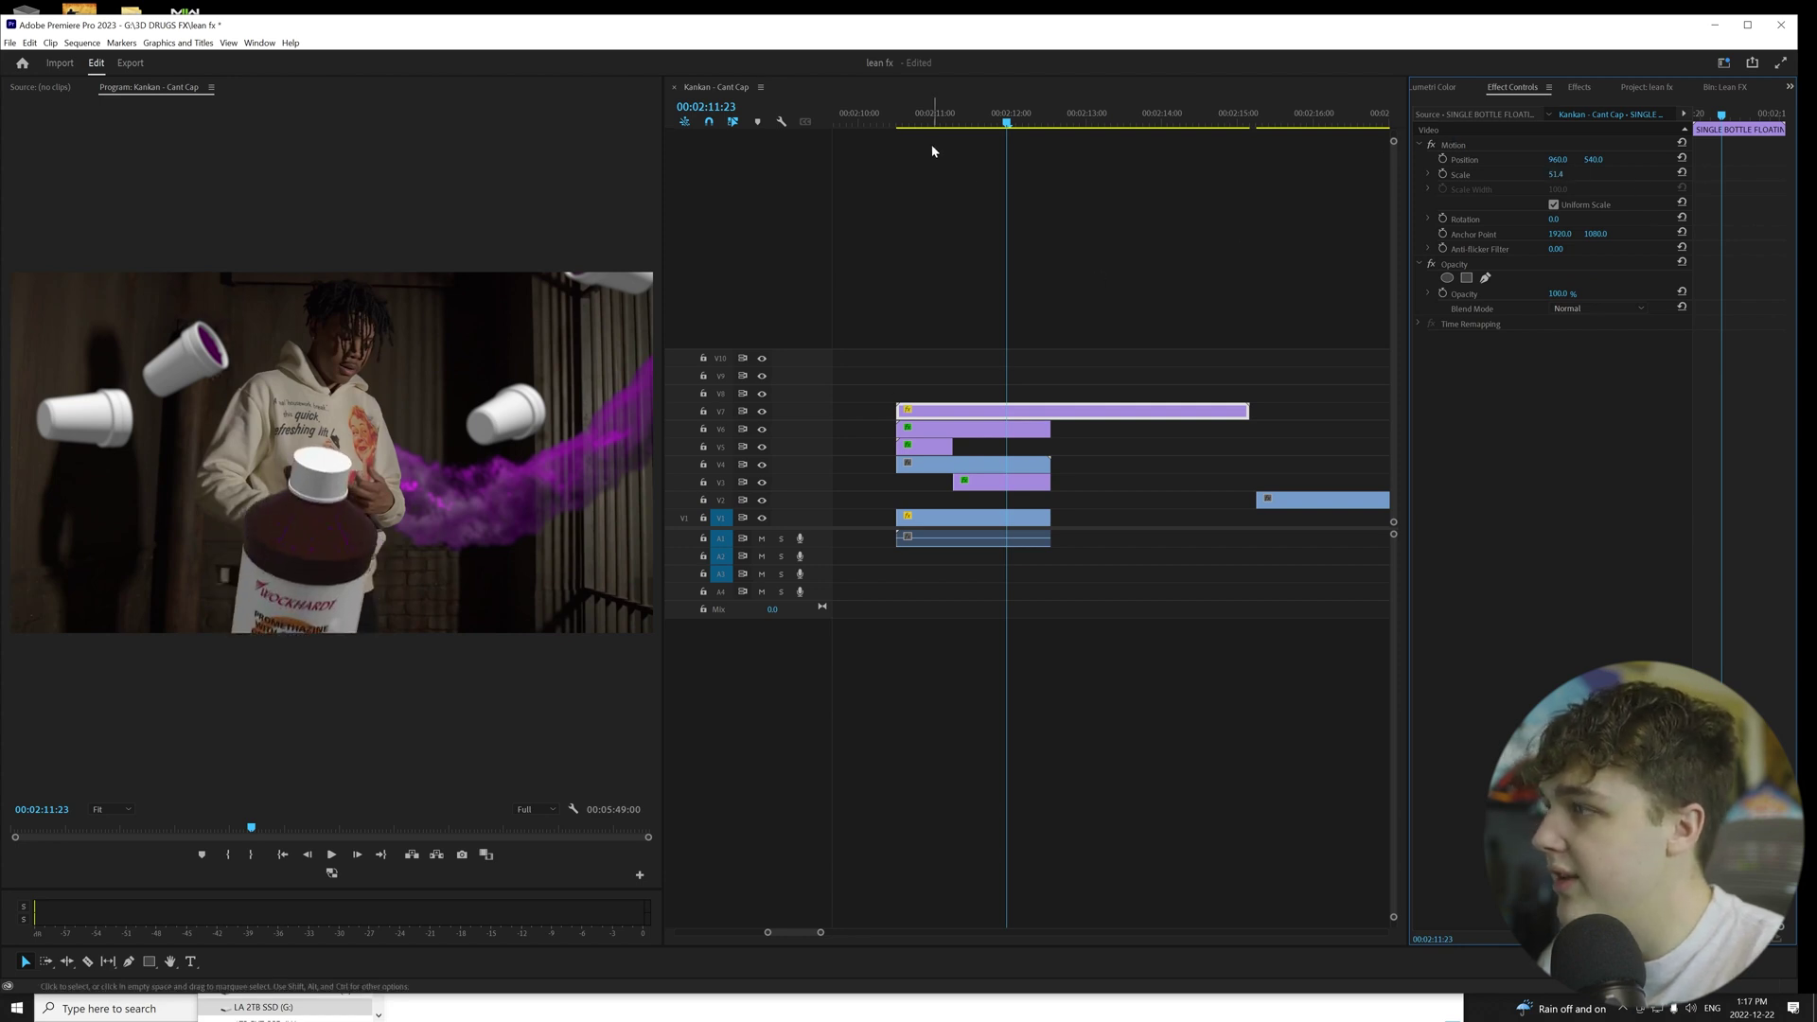
- Move the single bottle to the performer's side at 1471.5, 544.2 and trim its clip to the footage's end
mouse_move(932, 122)
left_mouse_down()
mouse_move(908, 123)
mouse_move(1052, 125)
mouse_move(892, 123)
mouse_move(931, 124)
left_mouse_up()
left_click_drag(331, 549, 502, 526)
left_click_drag(344, 518, 347, 518)
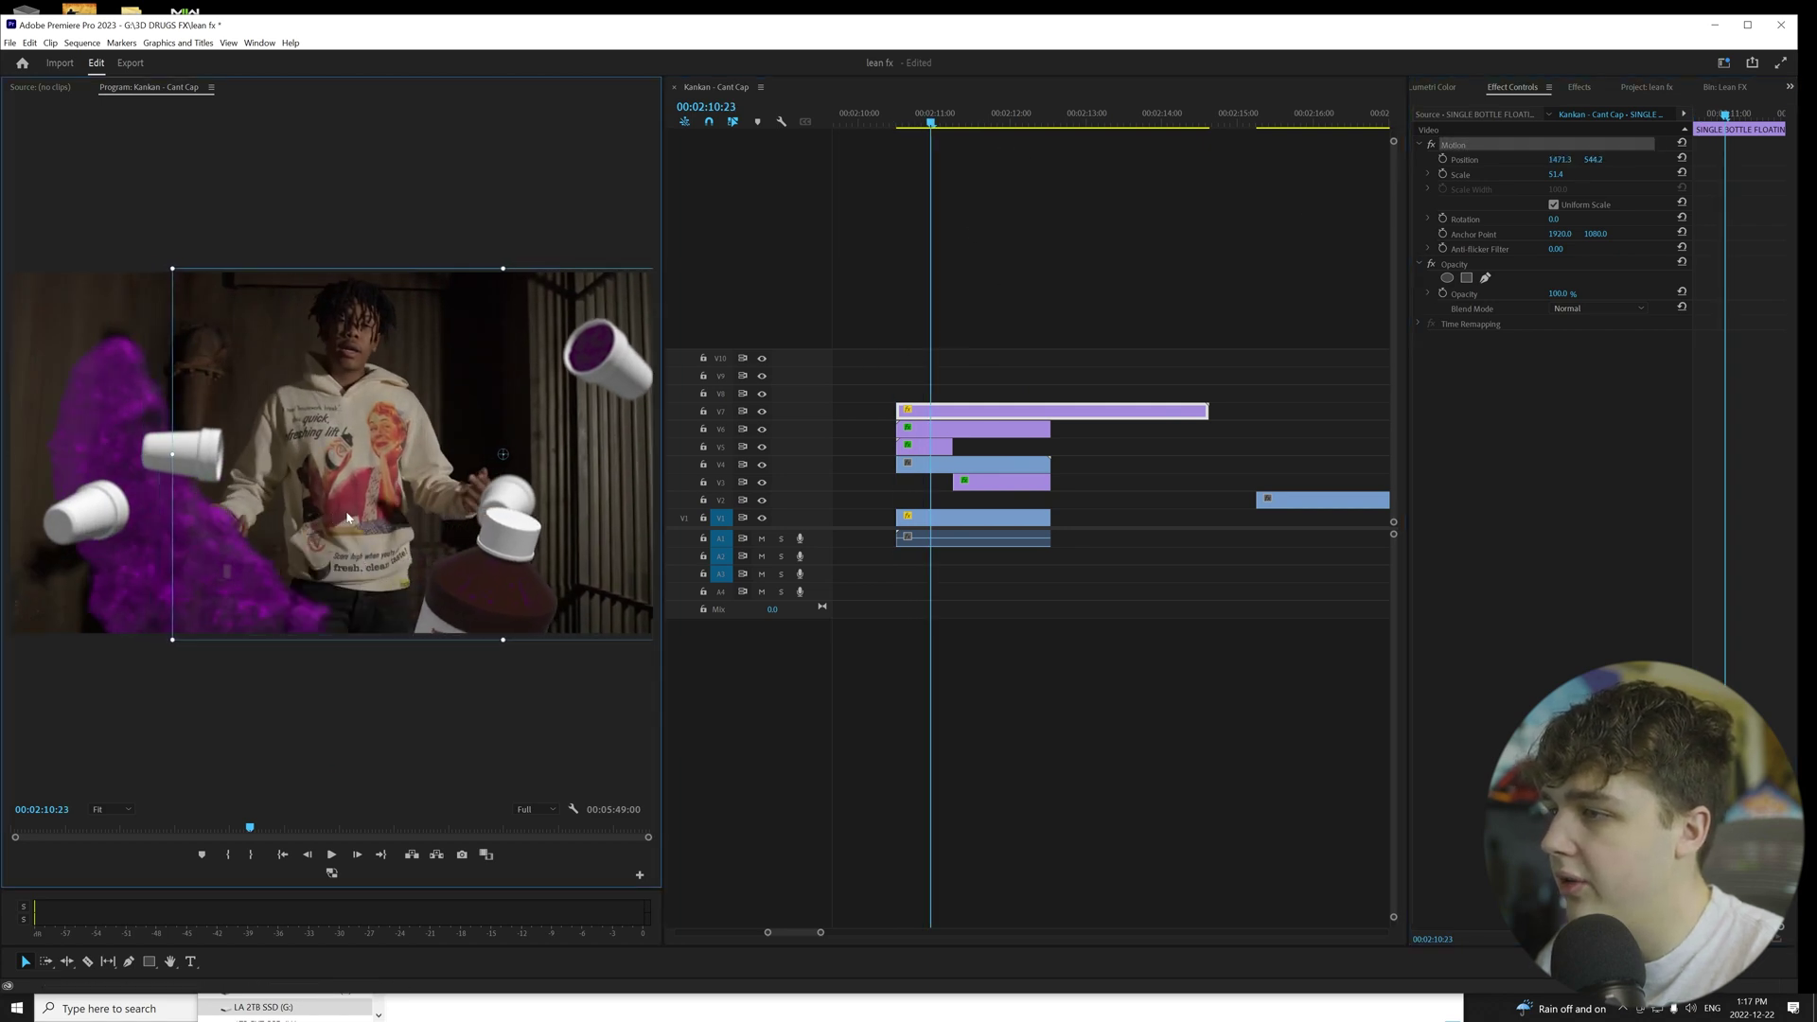
left_click_drag(956, 121, 1032, 121)
- Apply Gaussian Blur with a blurriness of 47 to the single bottle clip on V7 and scrub through the result
left_click(1578, 87)
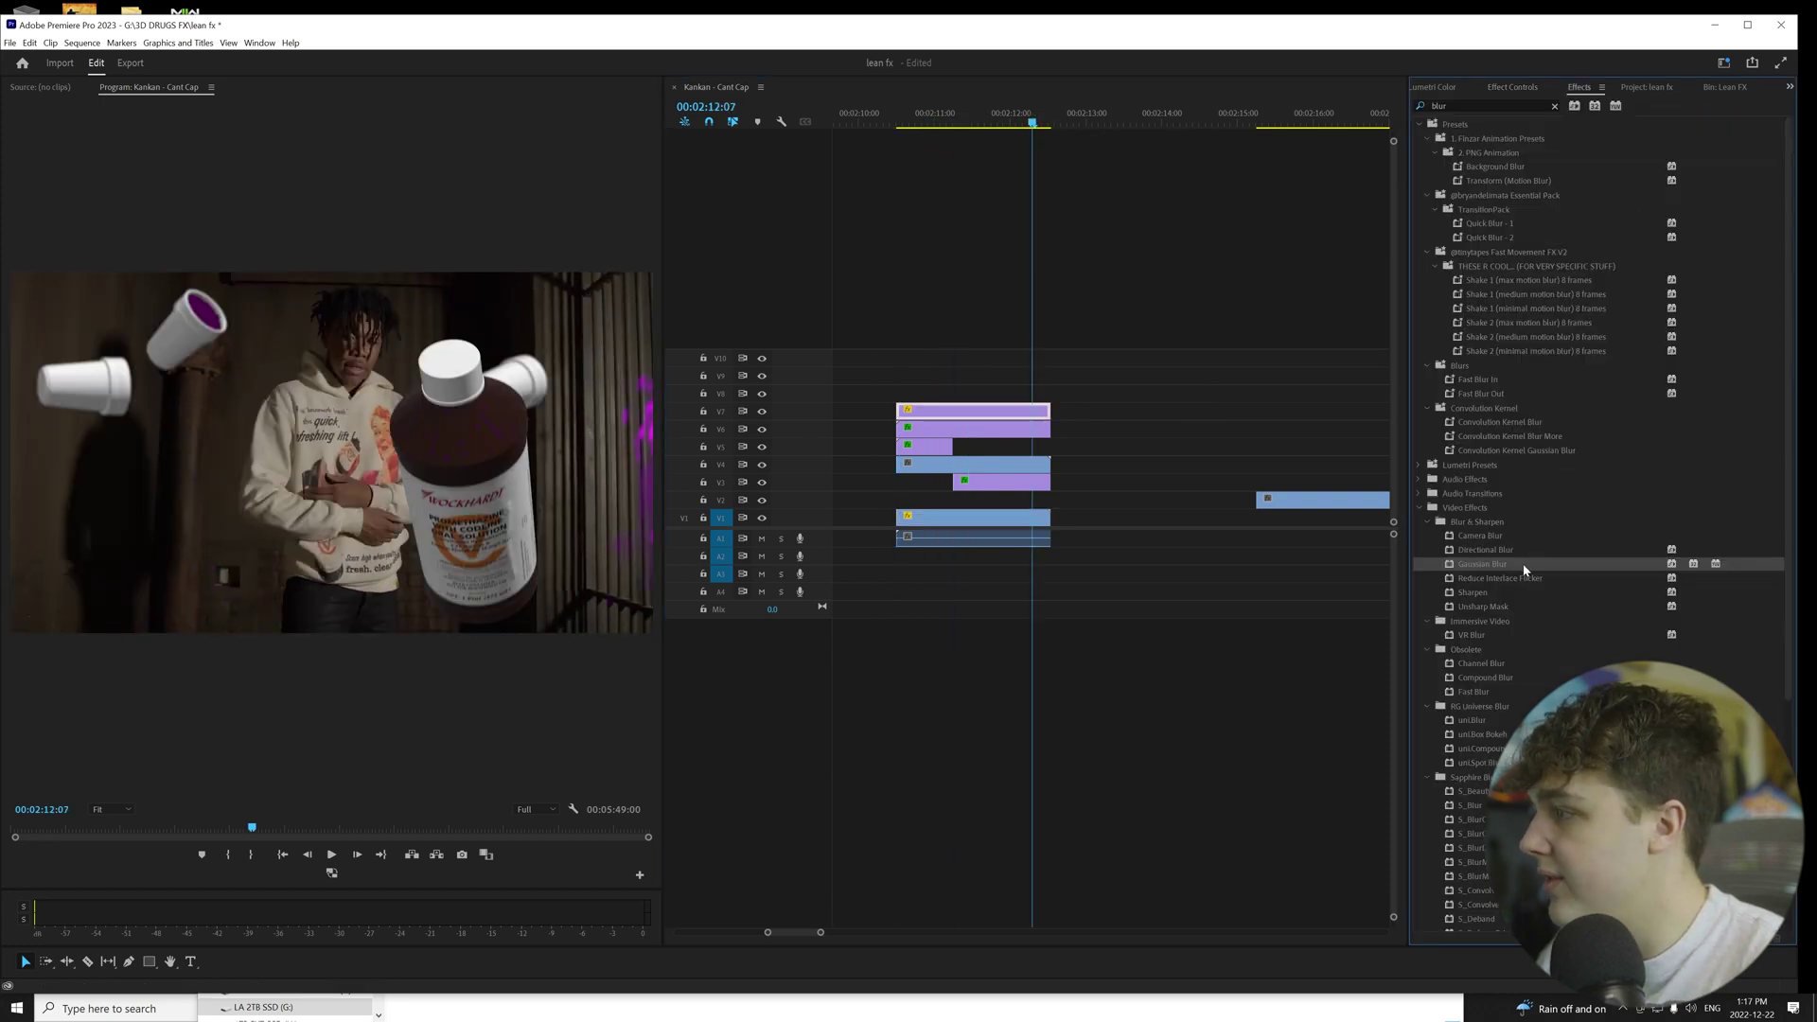
left_click_drag(1043, 425, 1032, 411)
left_click(1620, 87)
left_click(1511, 87)
left_click_drag(1554, 369, 1599, 369)
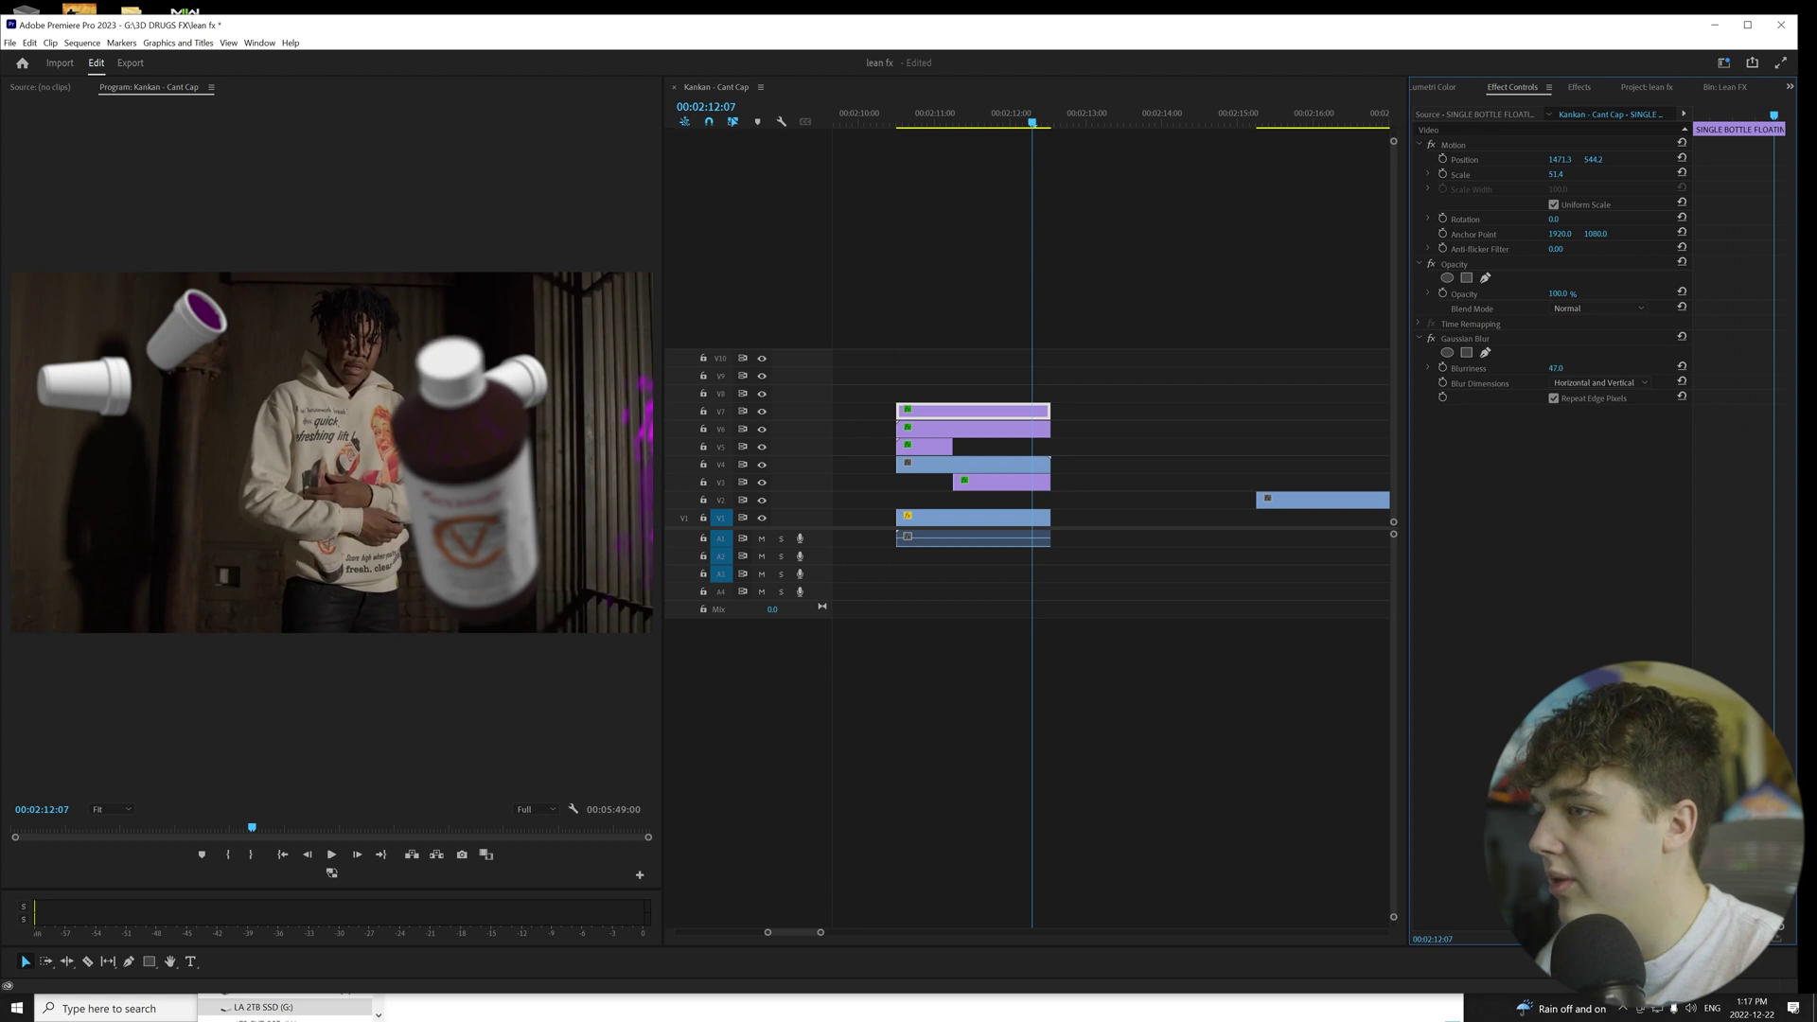
left_click_drag(903, 123, 1042, 132)
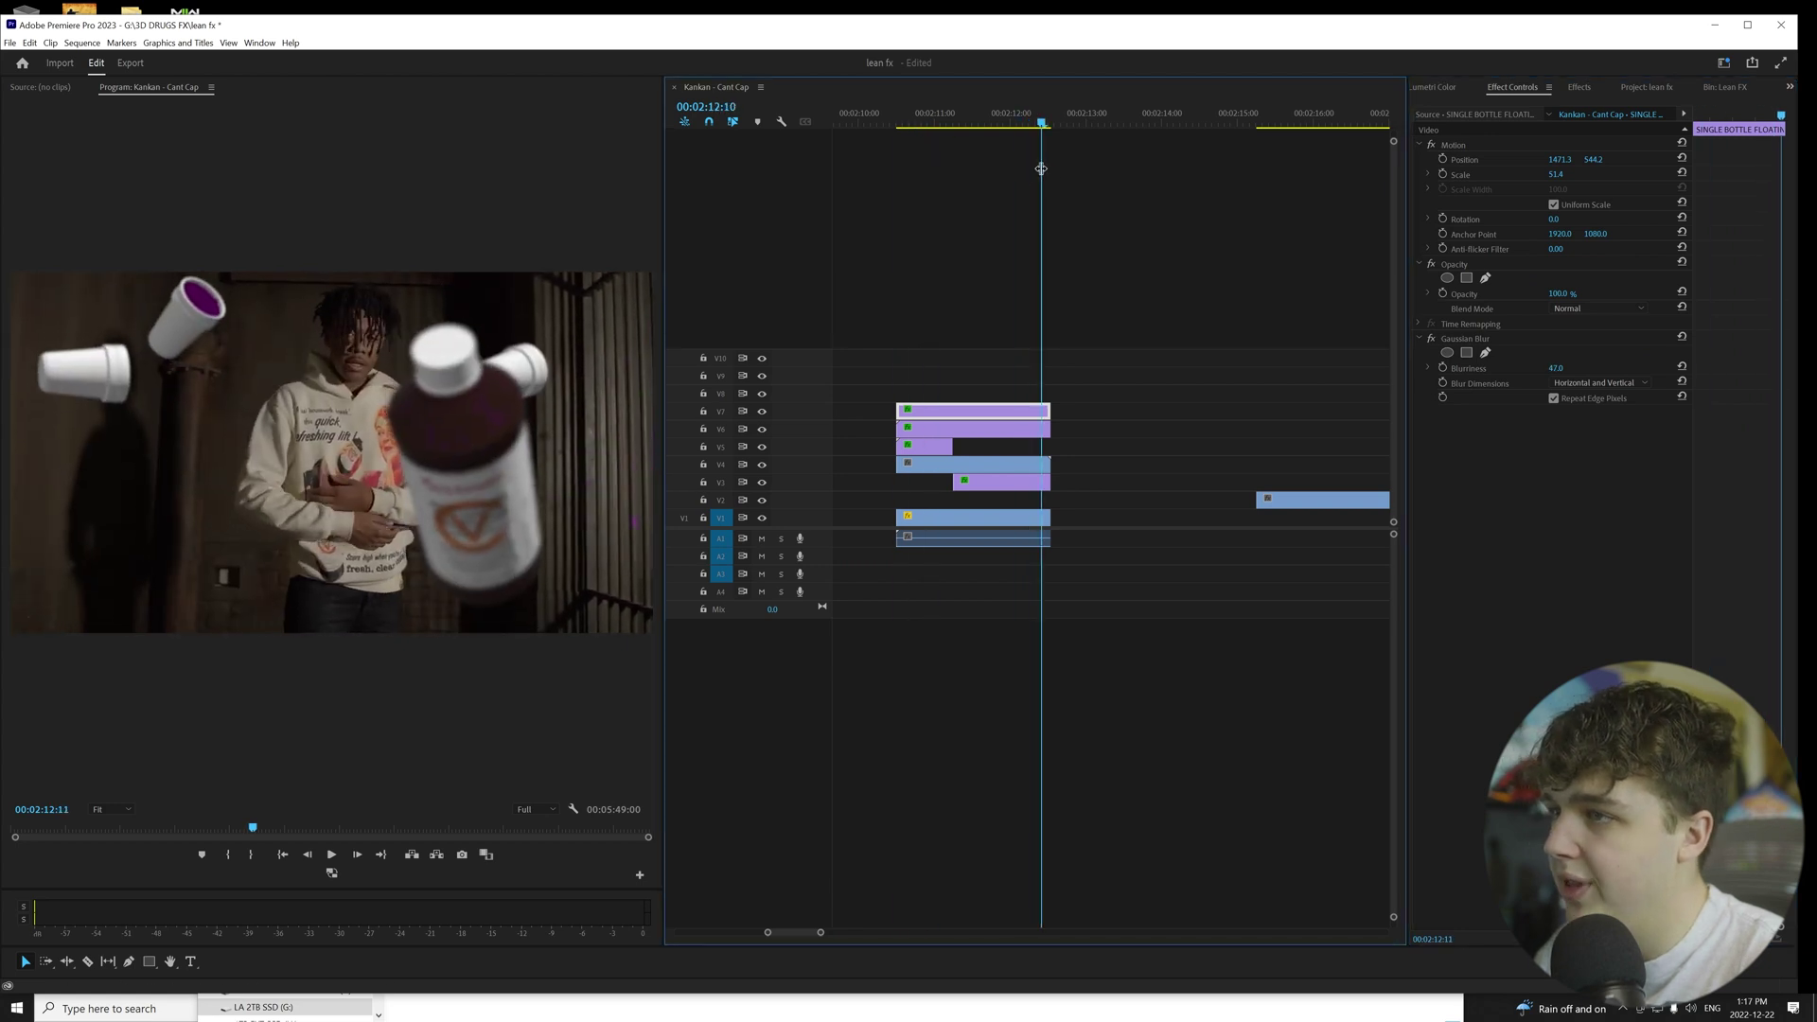
- Try a BOTTLE FLOATING UP clip on V8 at a scale of 68, with the single bottle clip on V7 disabled
left_click(1731, 88)
left_click(1647, 87)
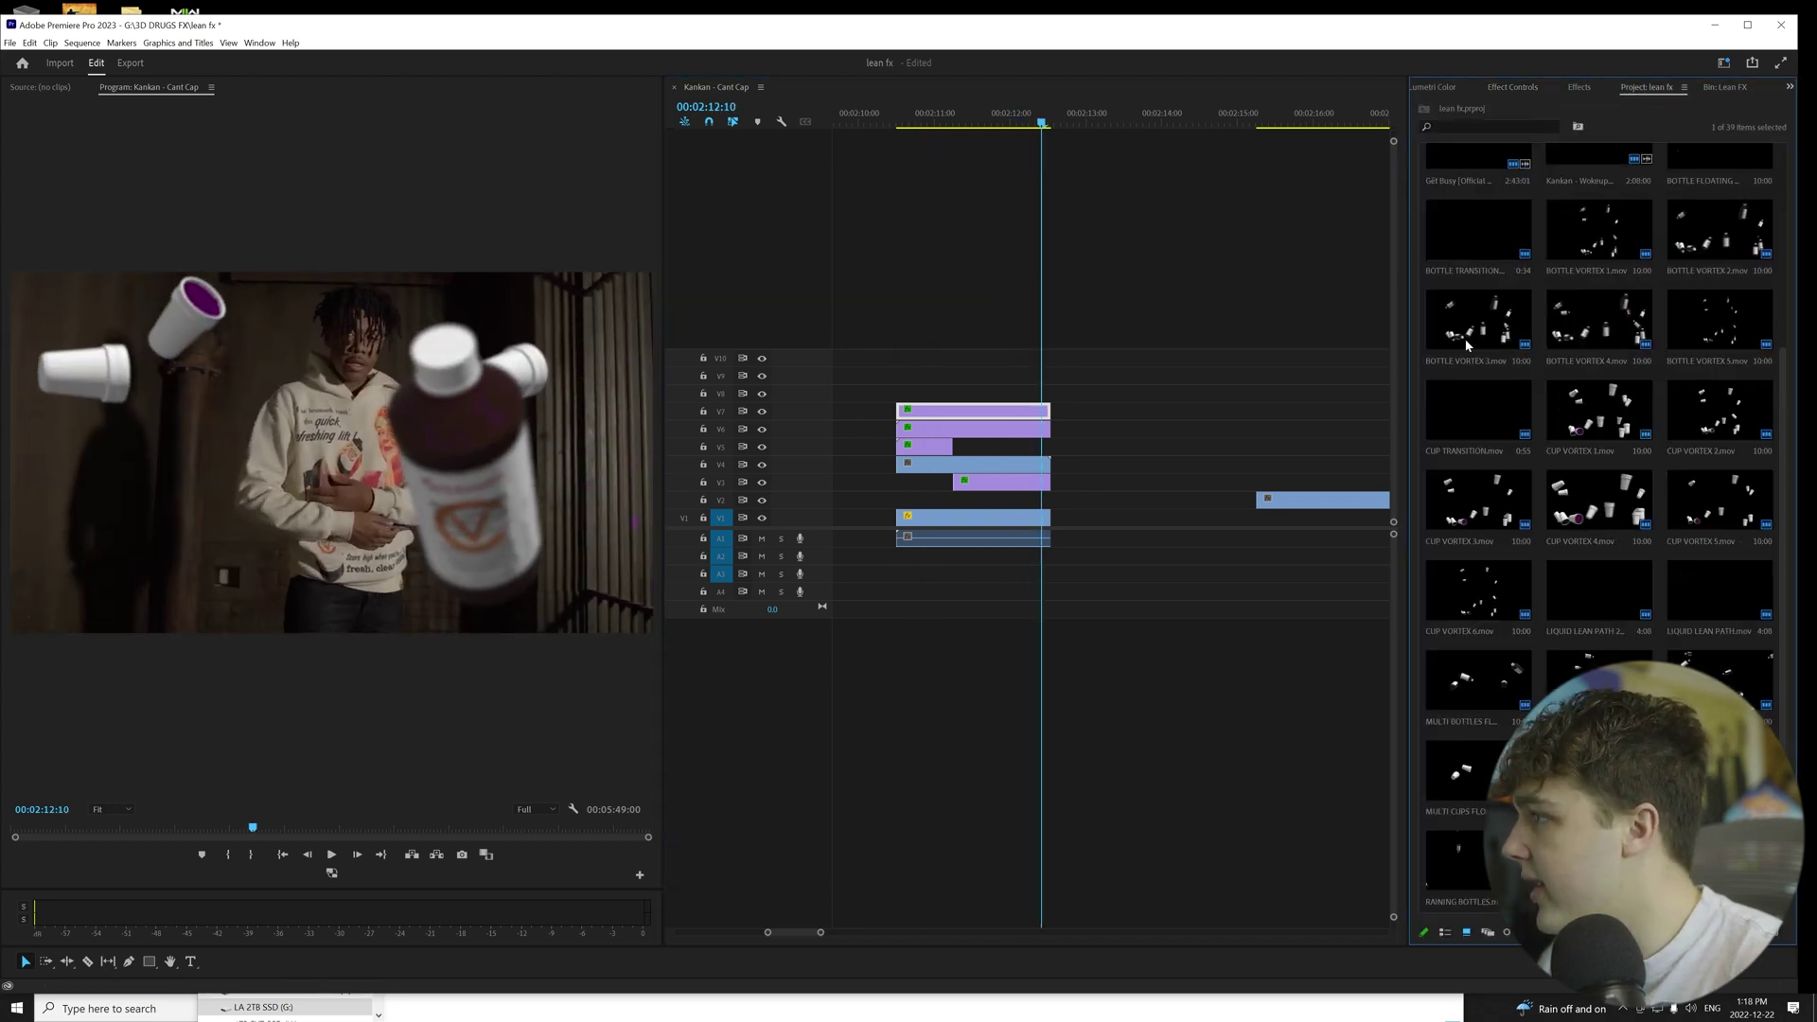
left_click_drag(1719, 327, 904, 393)
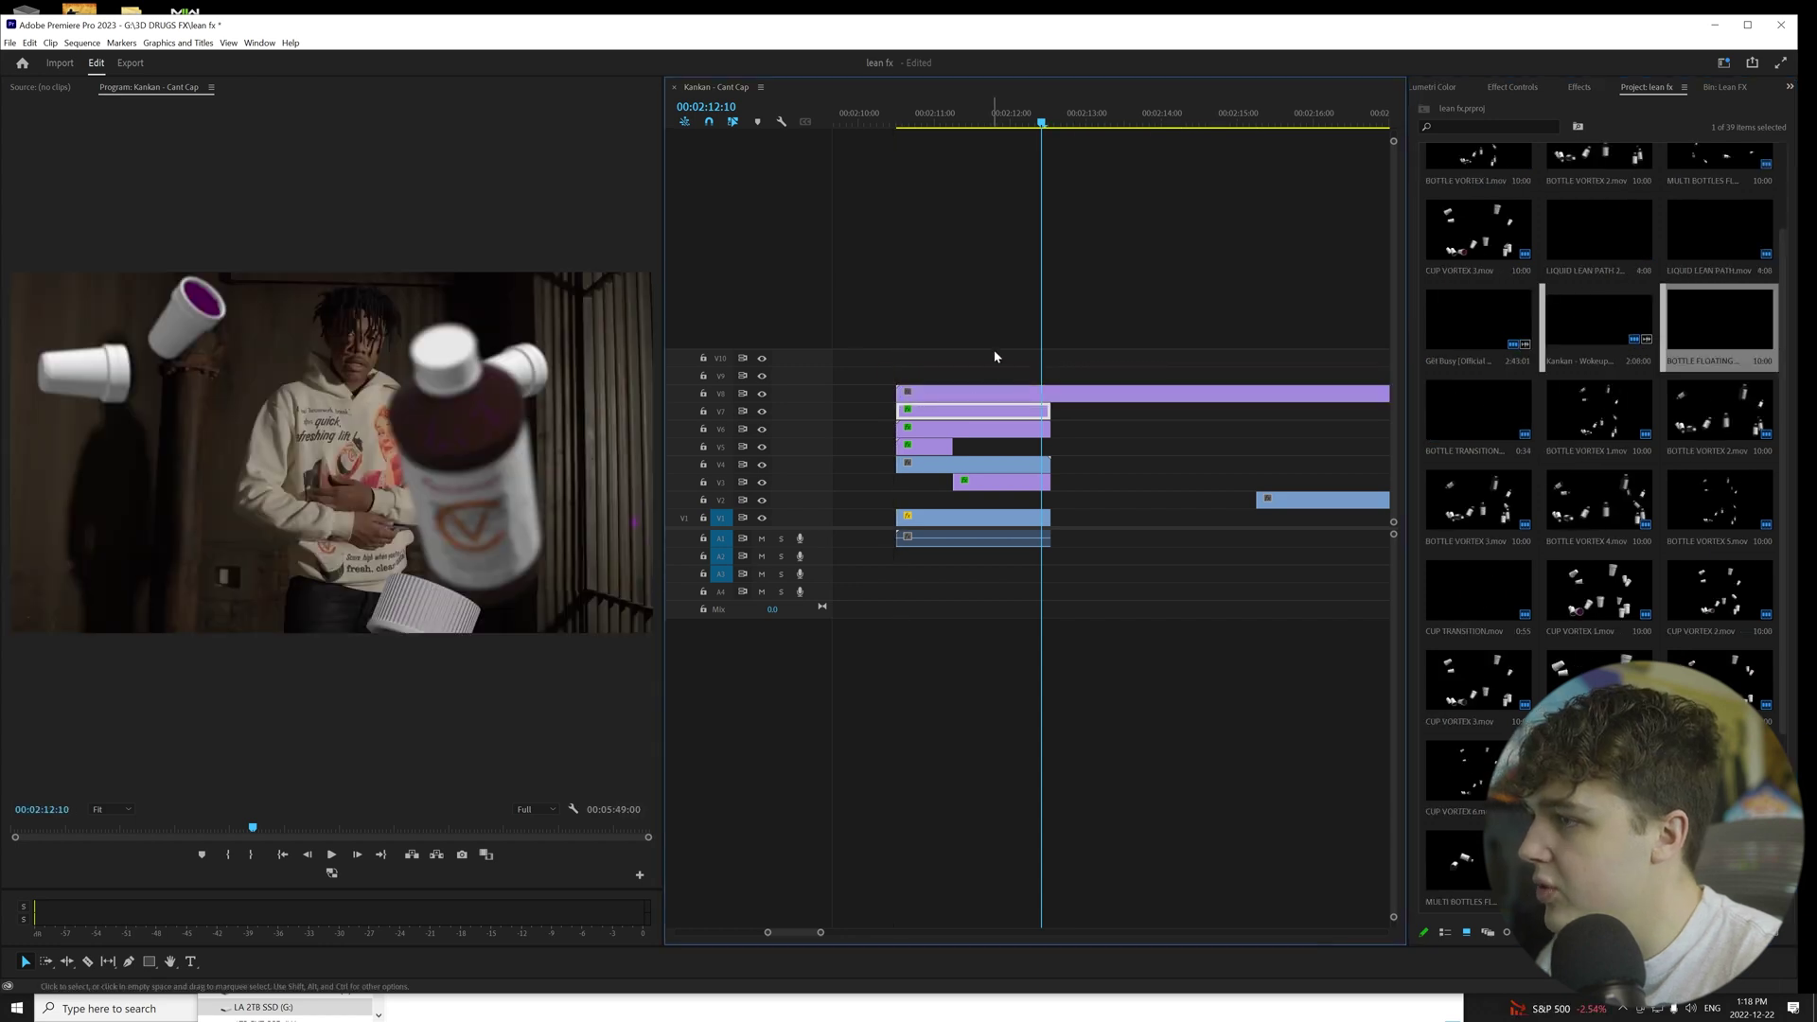
key("shift+e")
left_click_drag(1049, 394, 1046, 394)
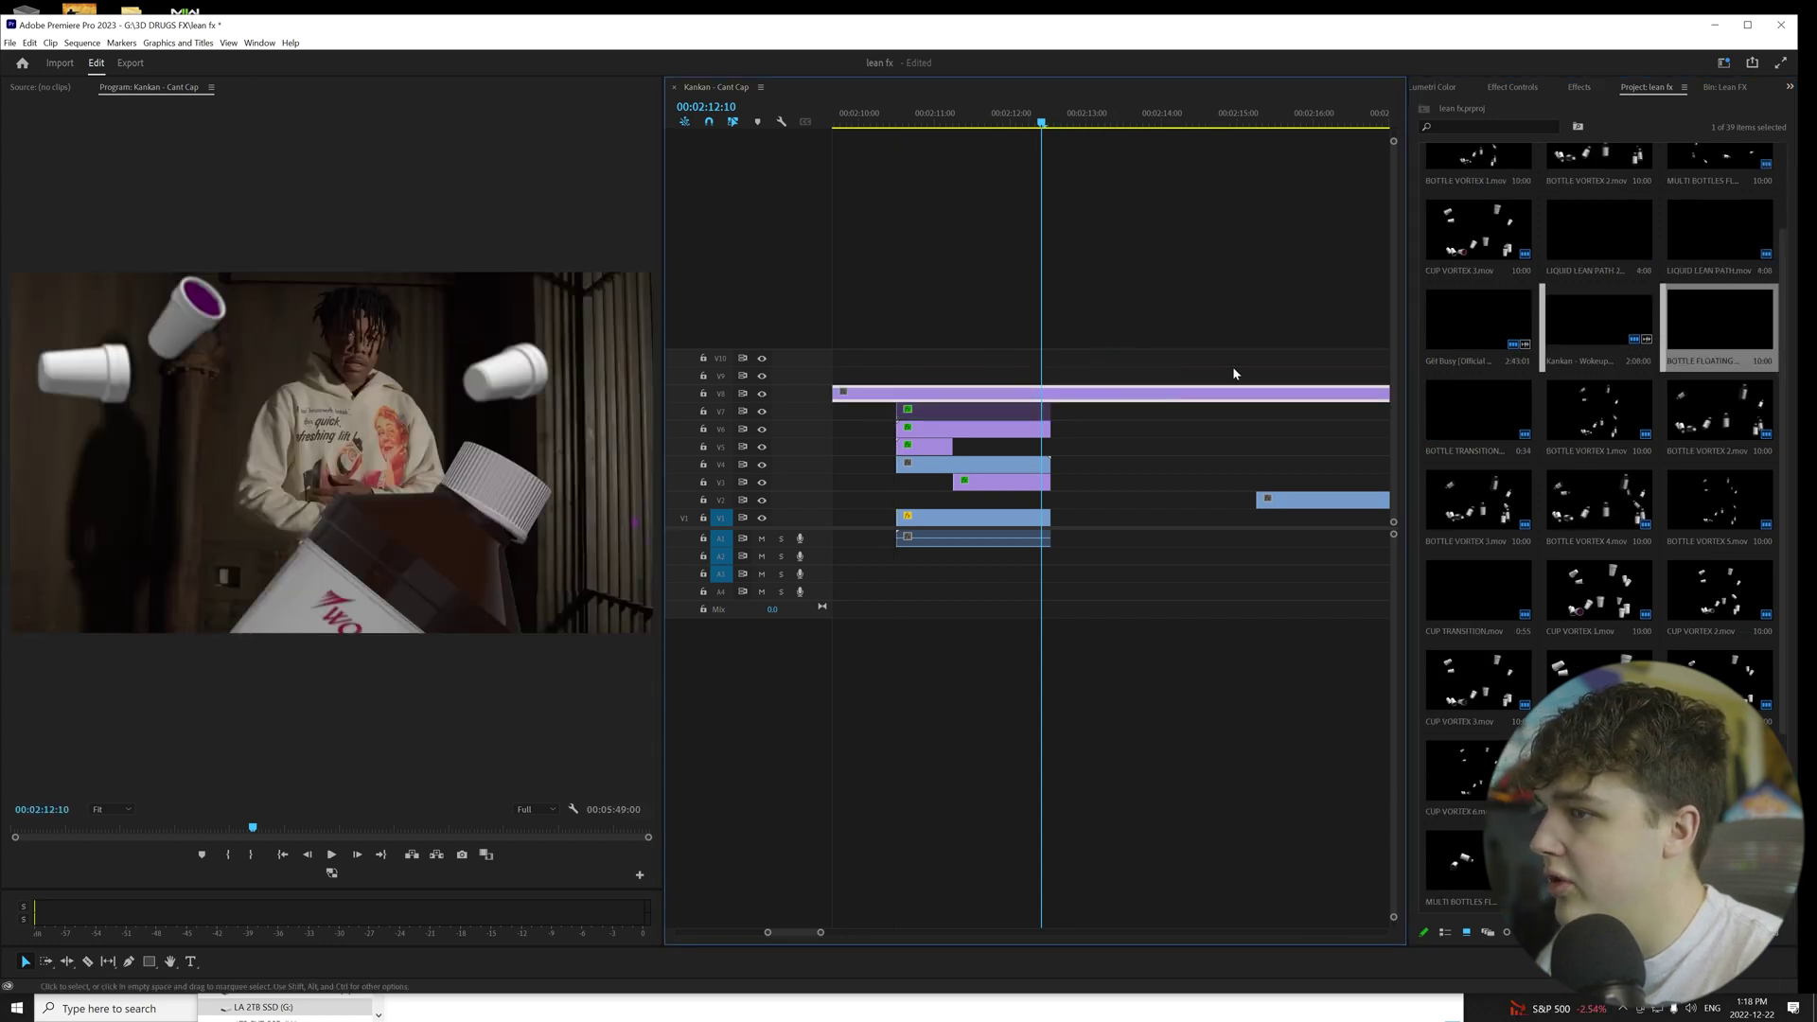
left_click(1512, 87)
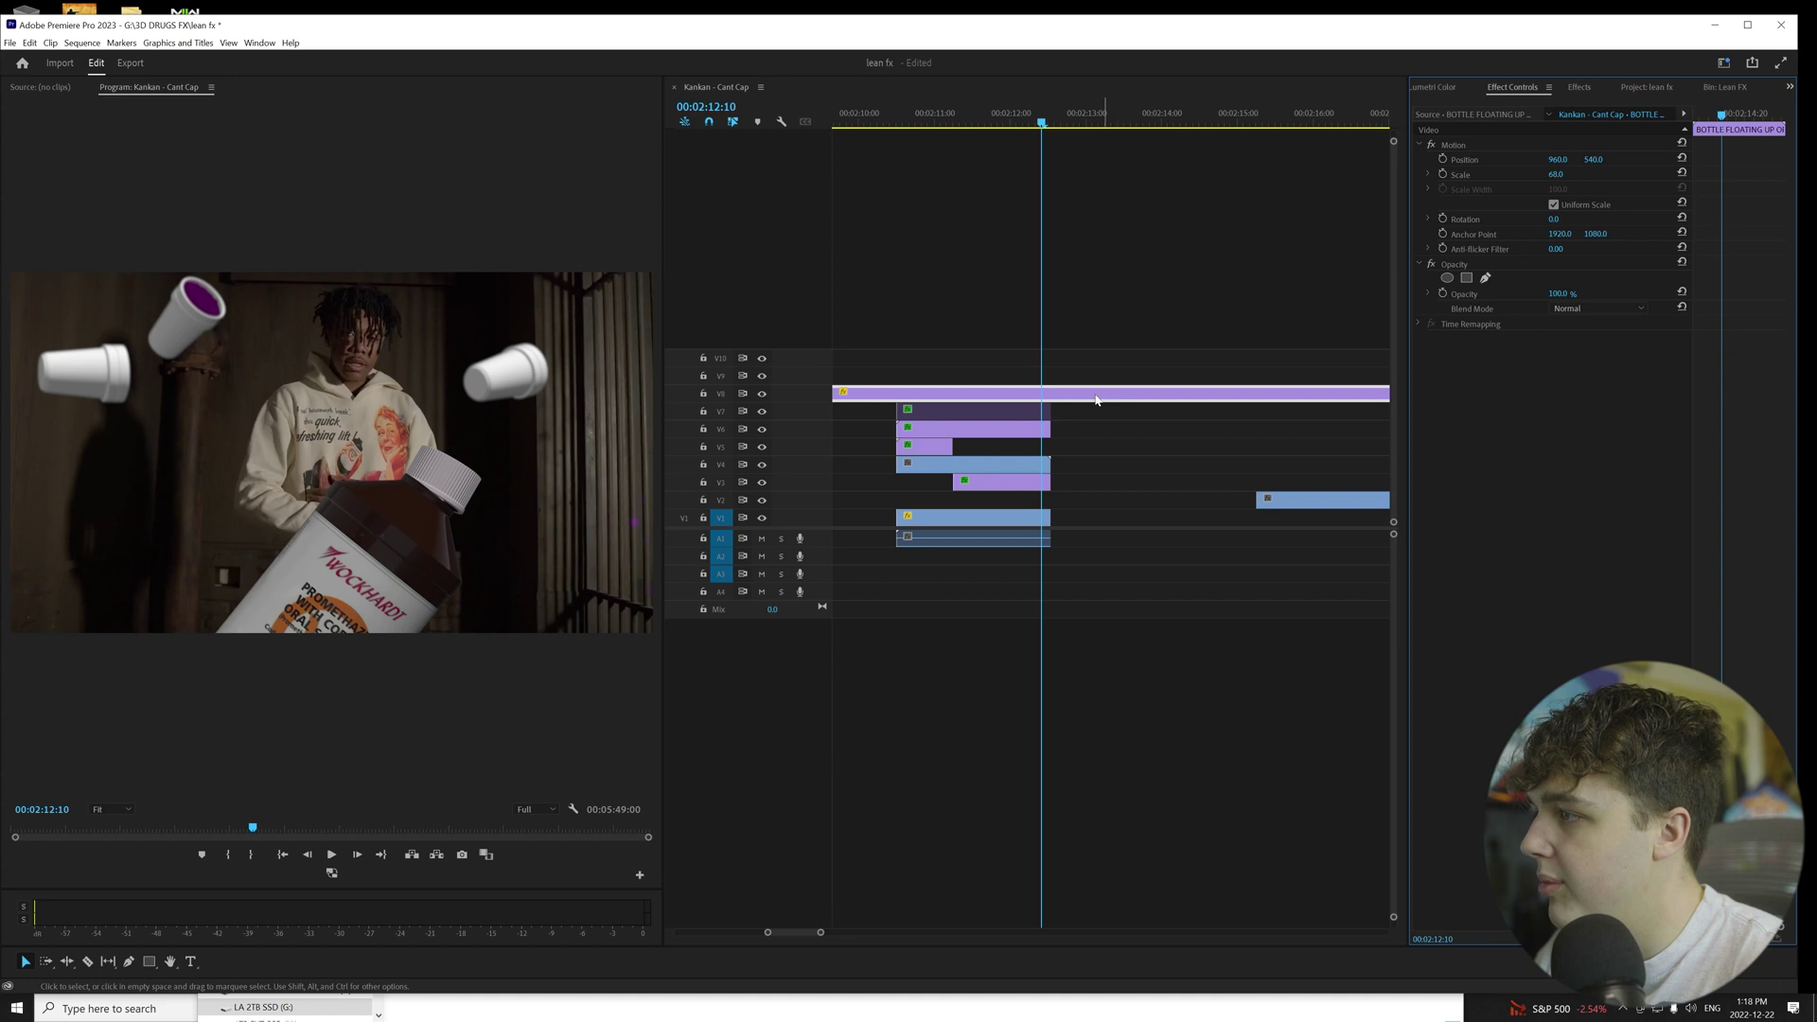
left_click_drag(954, 113, 994, 114)
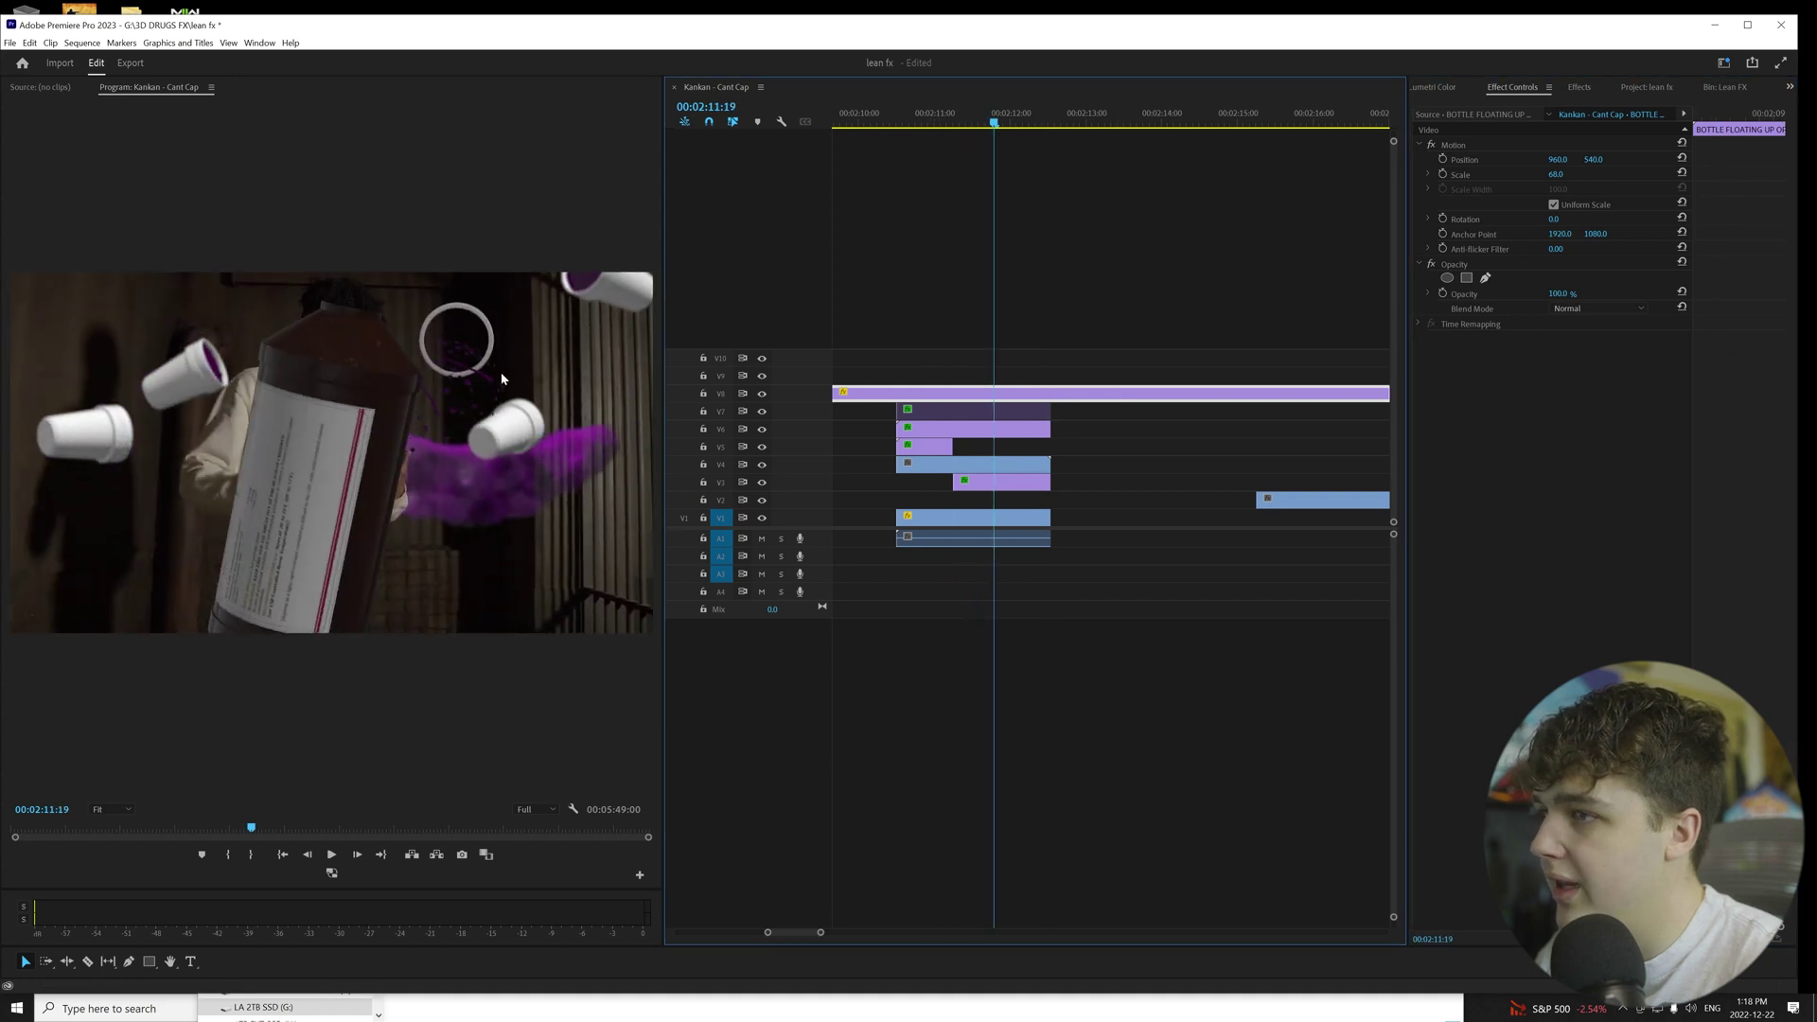
left_click(993, 149)
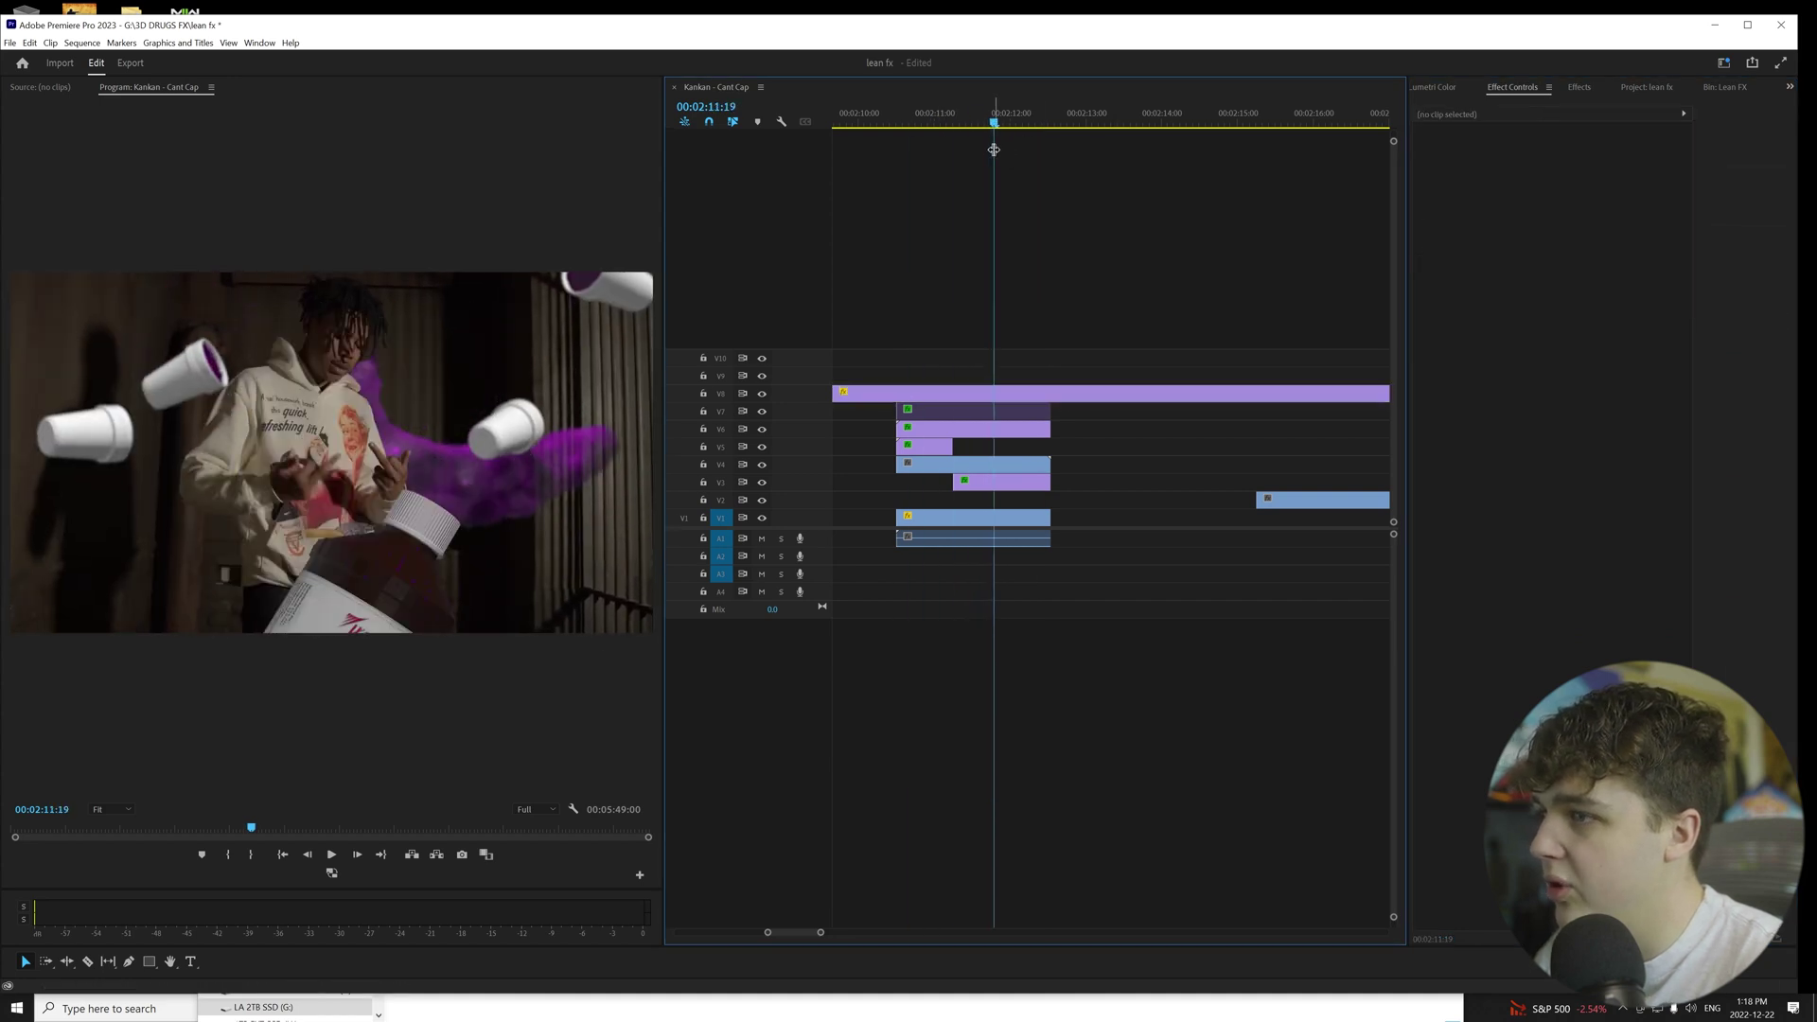
- Undo the bottle adjustments, remove the BOTTLE FLOATING UP clip from V8 and play back the composite
key("ctrl+z")
key("ctrl+z")
key("ctrl+z")
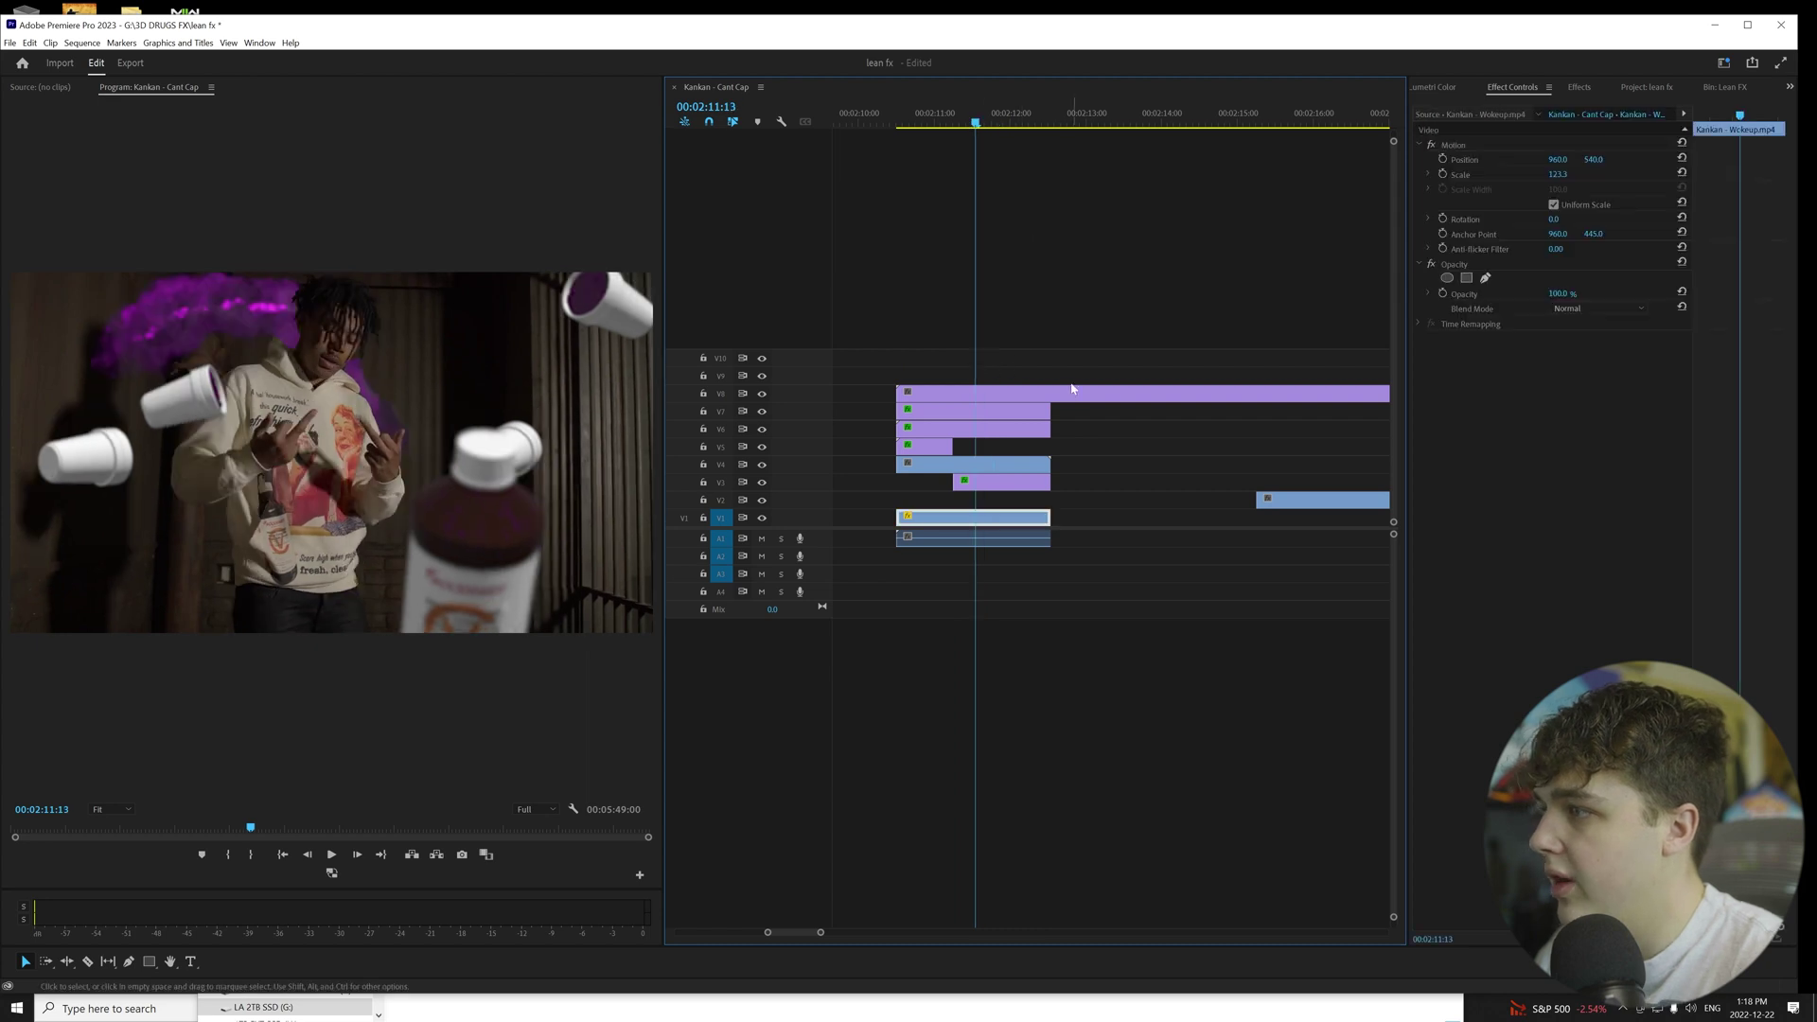
mouse_move(935, 126)
left_mouse_down()
mouse_move(1025, 141)
mouse_move(921, 151)
left_mouse_up()
key("space")
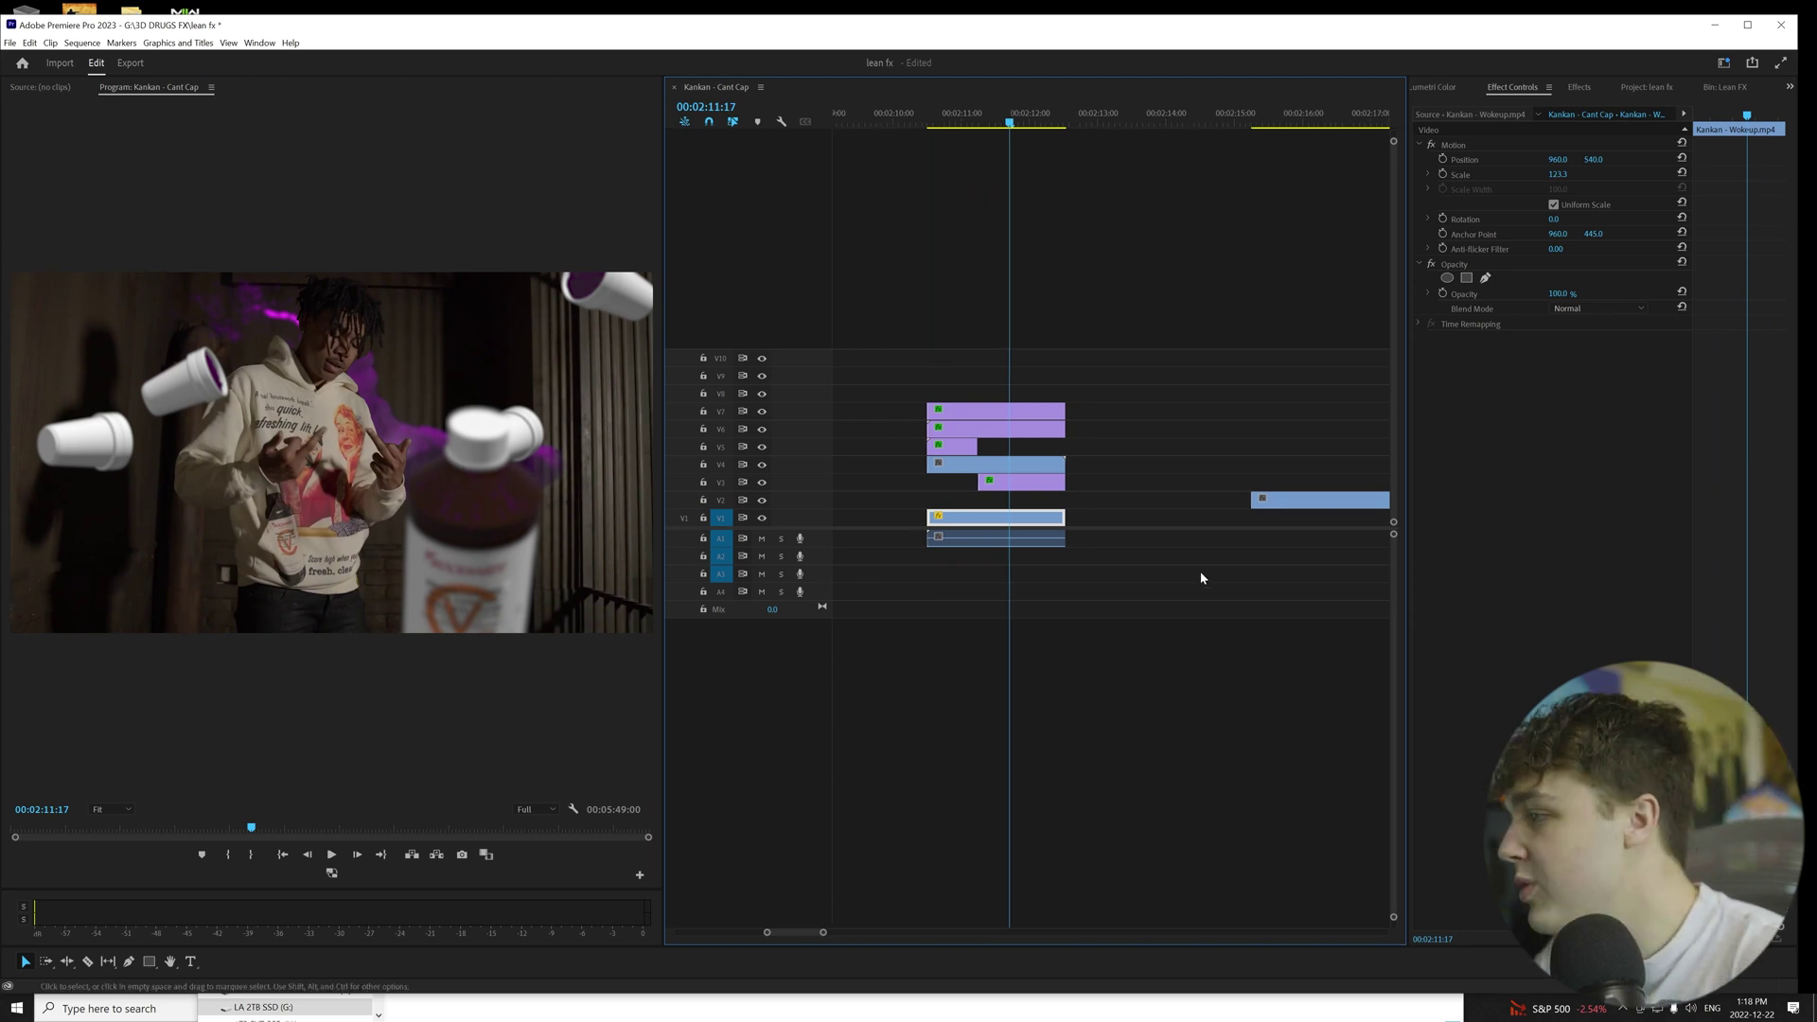
- Move the second music video clip earlier on V2 and lay CUP VORTEX 1 above it on V3, cut to the same length
left_click_drag(1285, 505, 1158, 505)
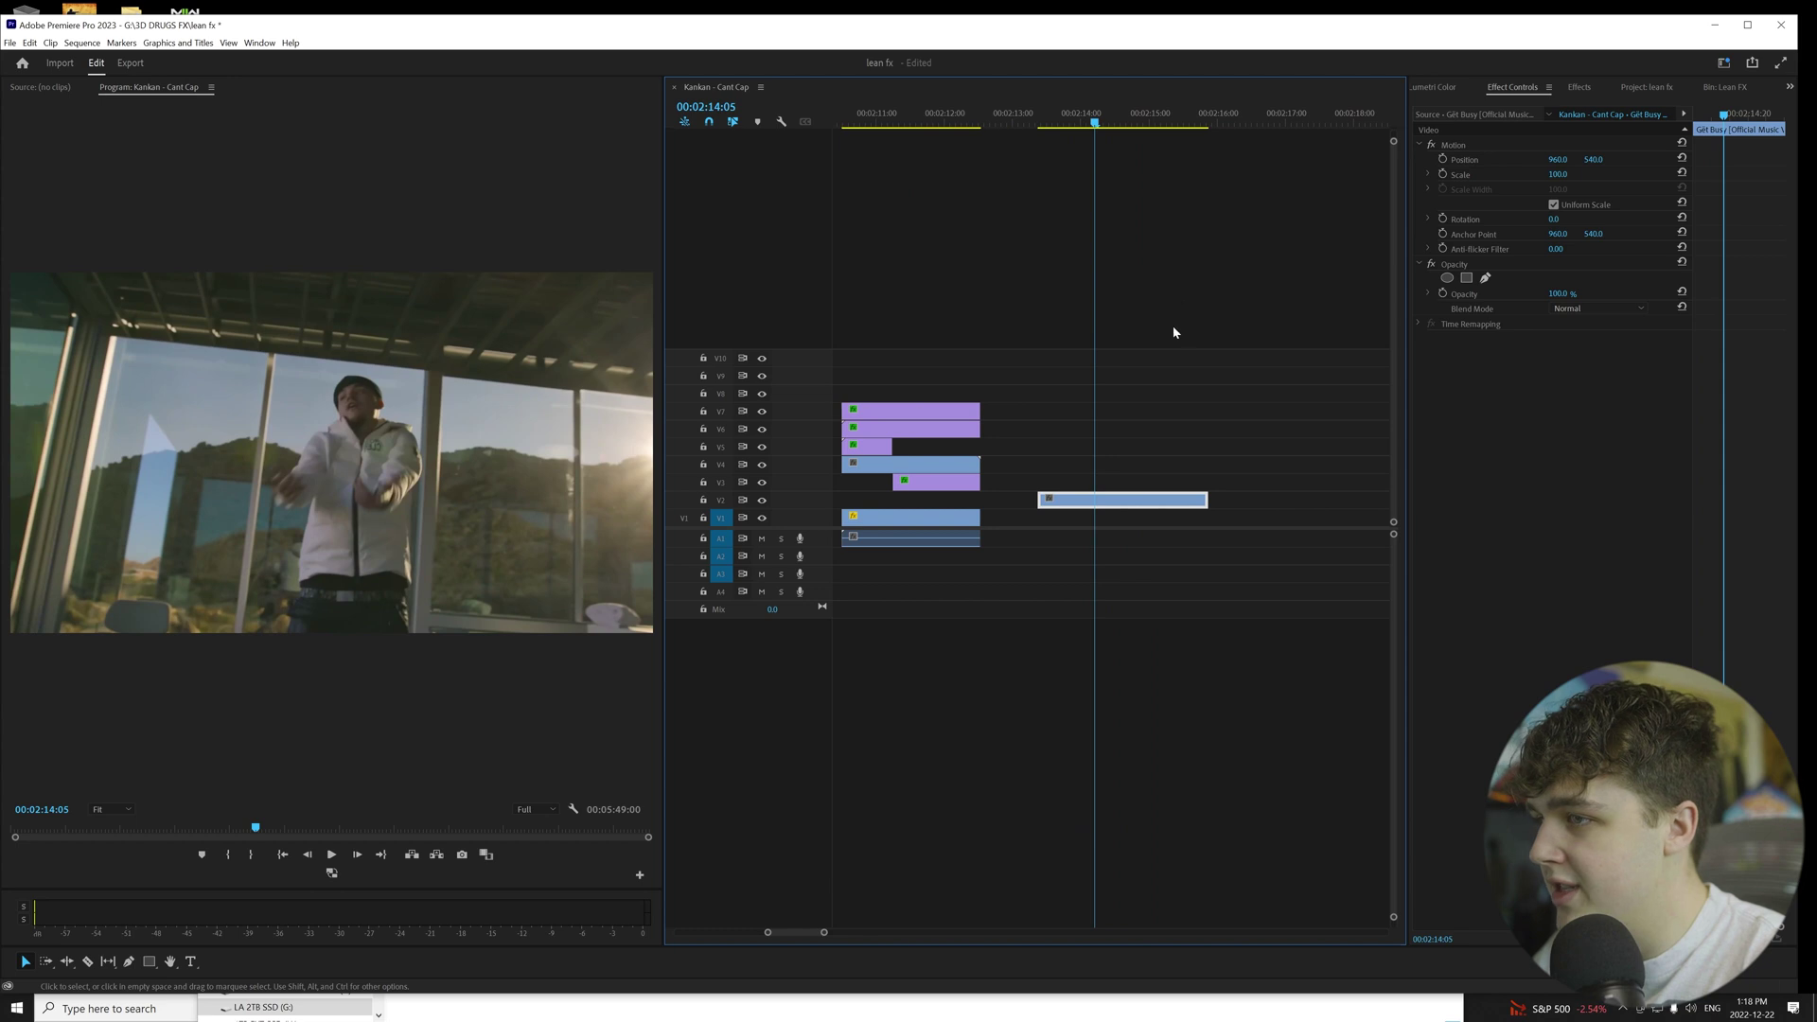
left_click(1647, 87)
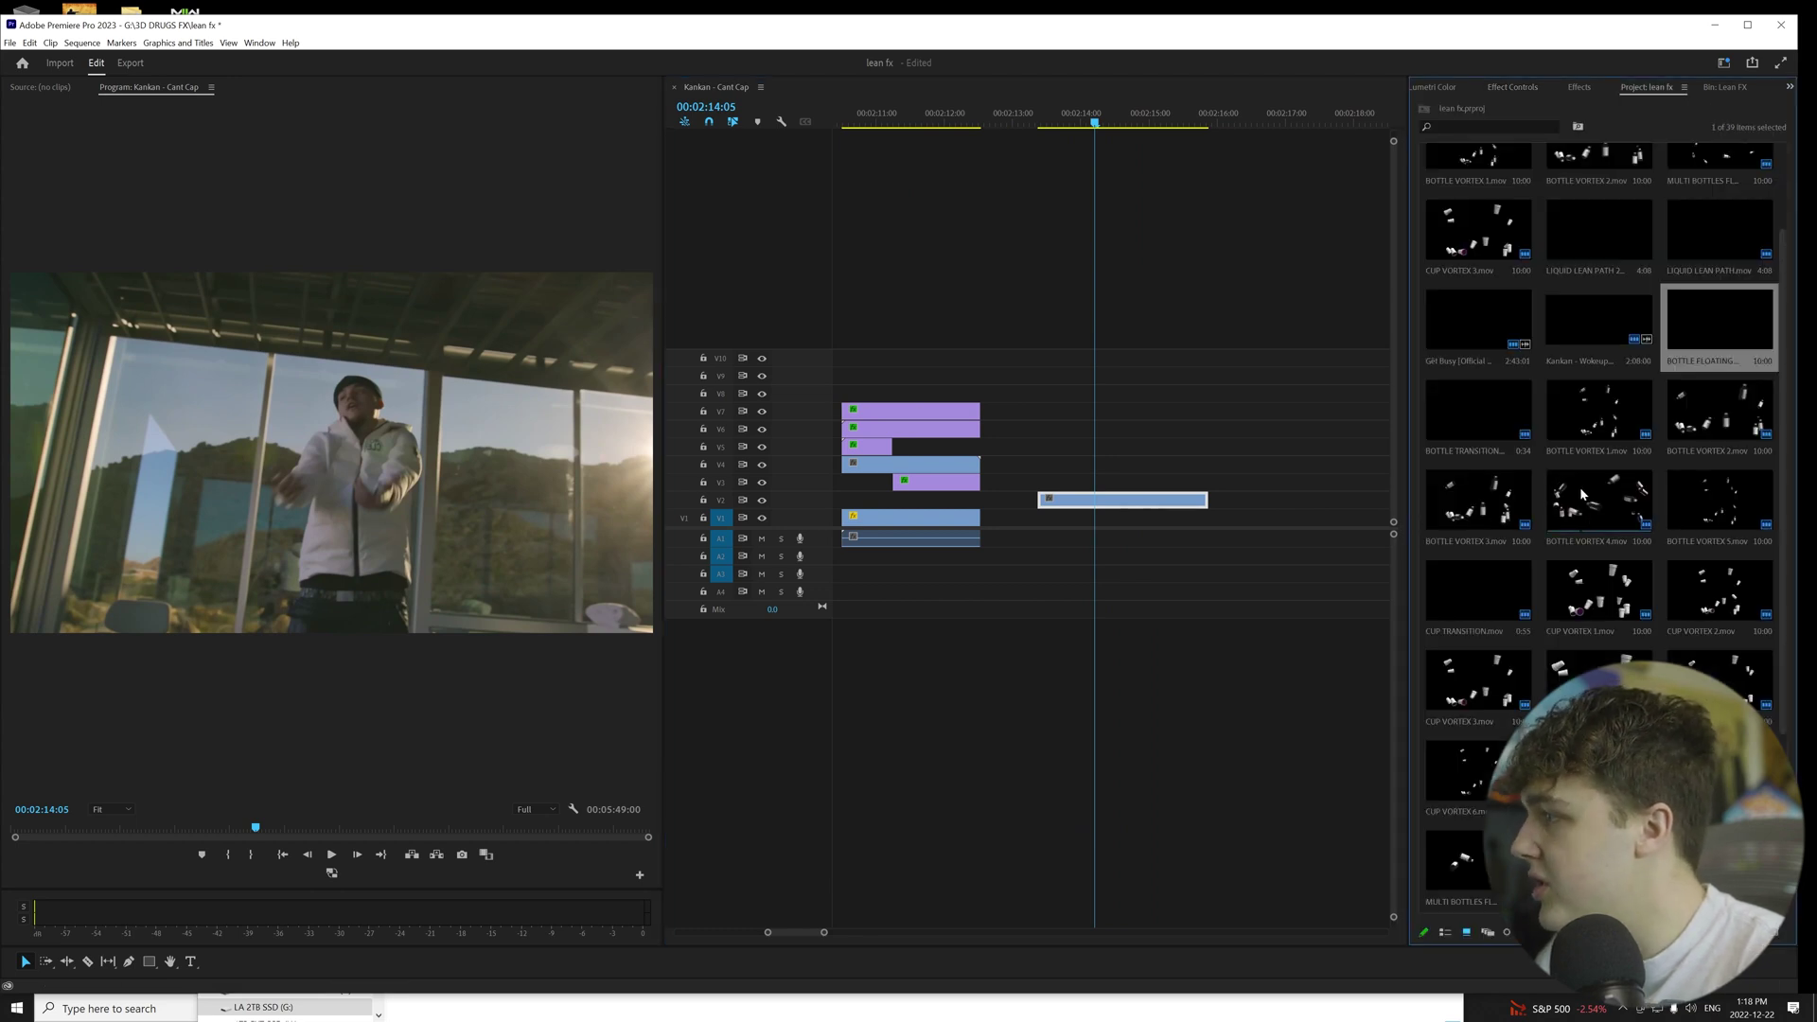
left_click_drag(1602, 606, 1189, 494)
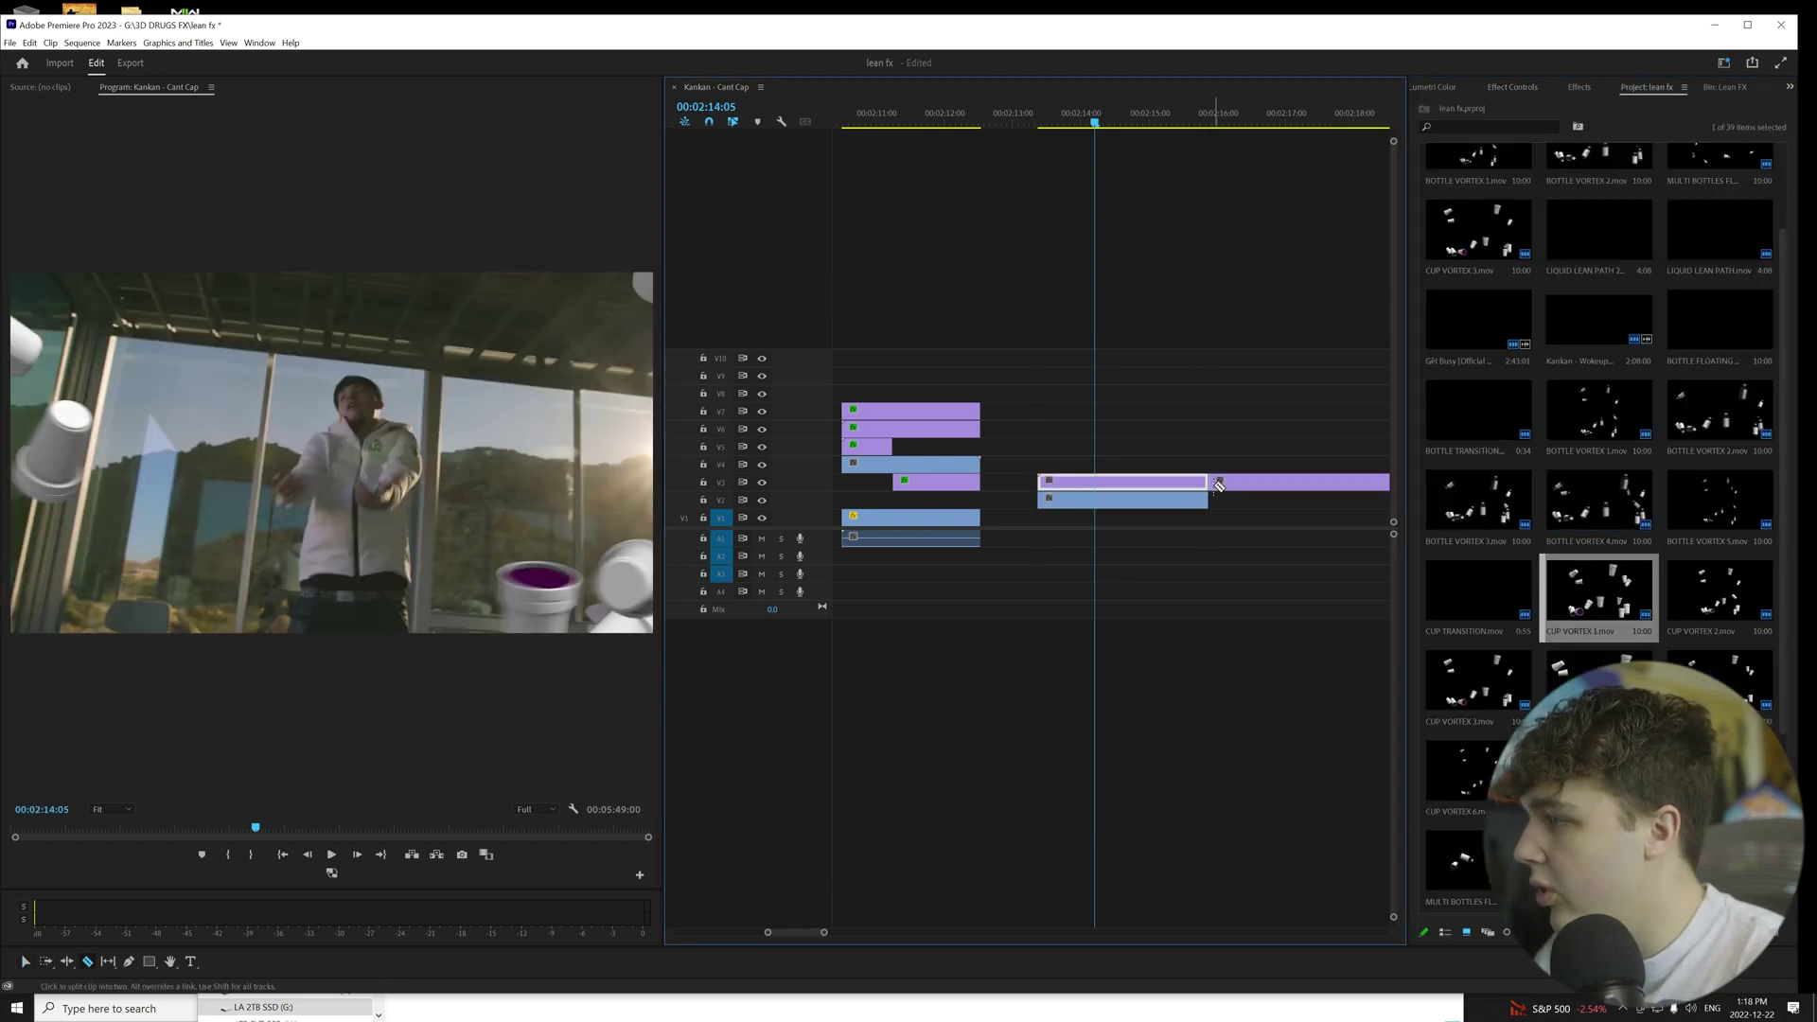
- Scale the cup vortex to 38 around the performer and keyframe its position and scale to follow him through the shot
left_click(1511, 87)
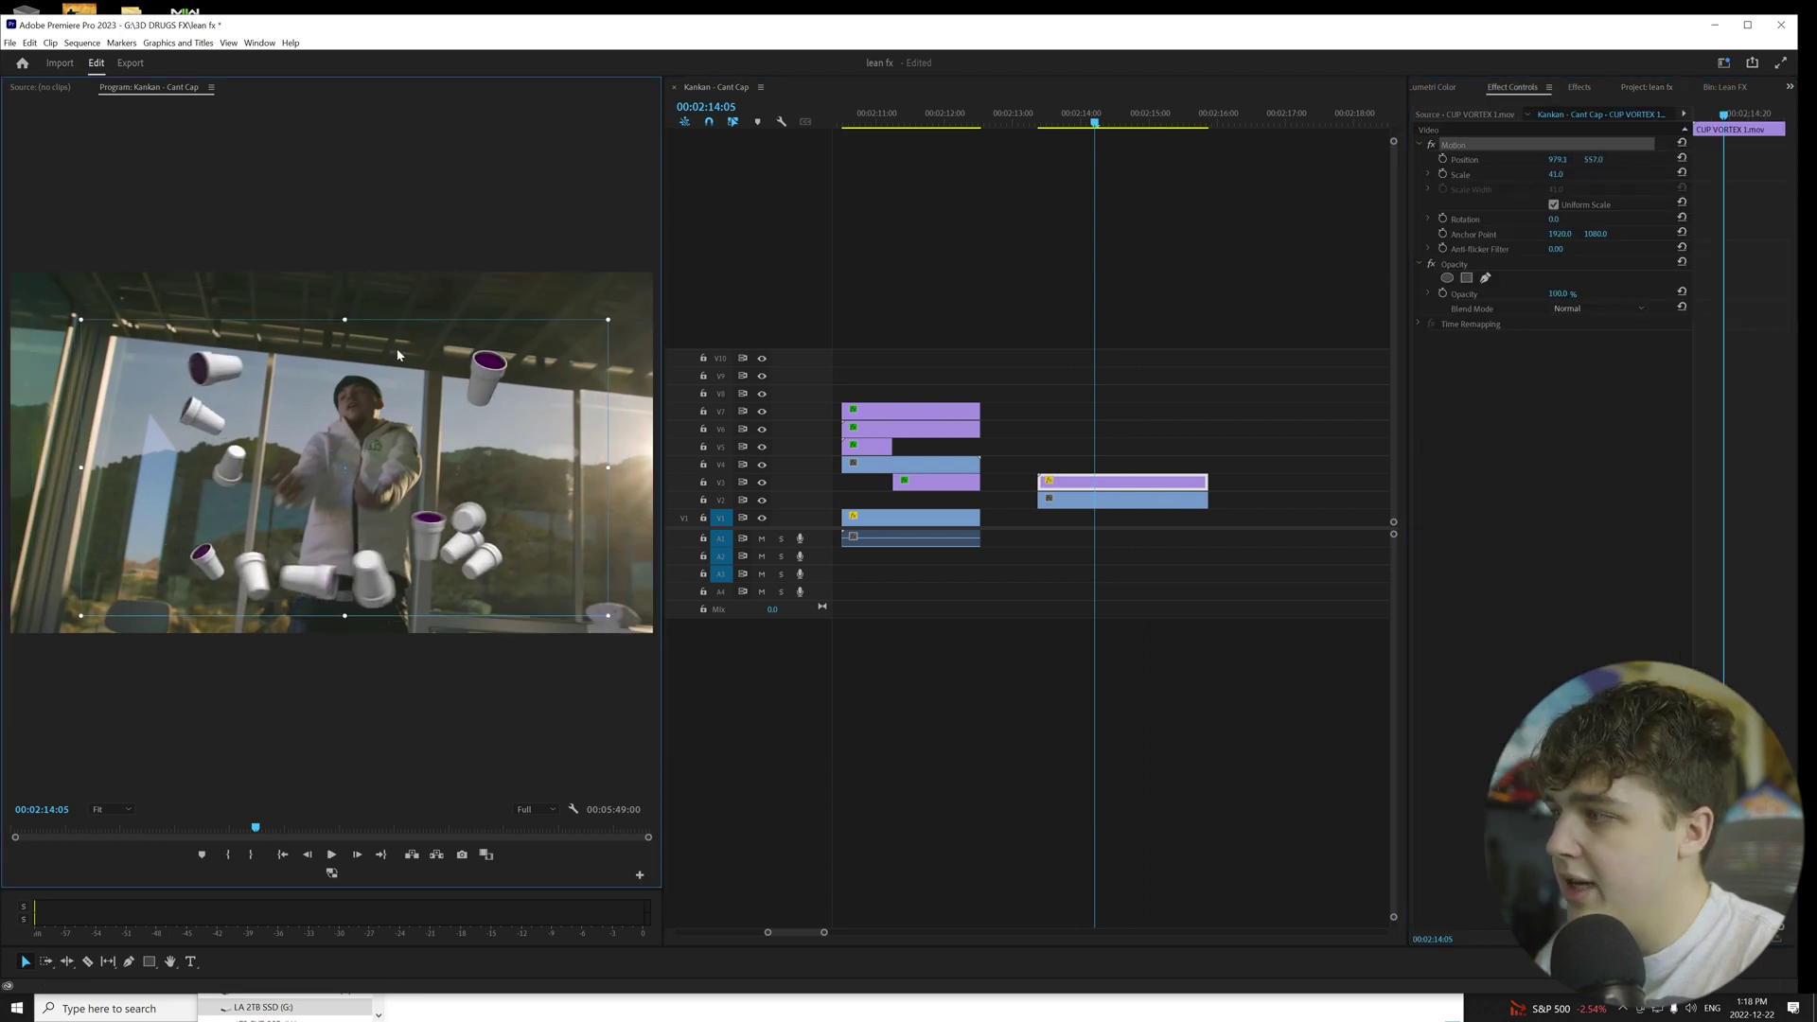
left_click_drag(397, 355, 405, 375)
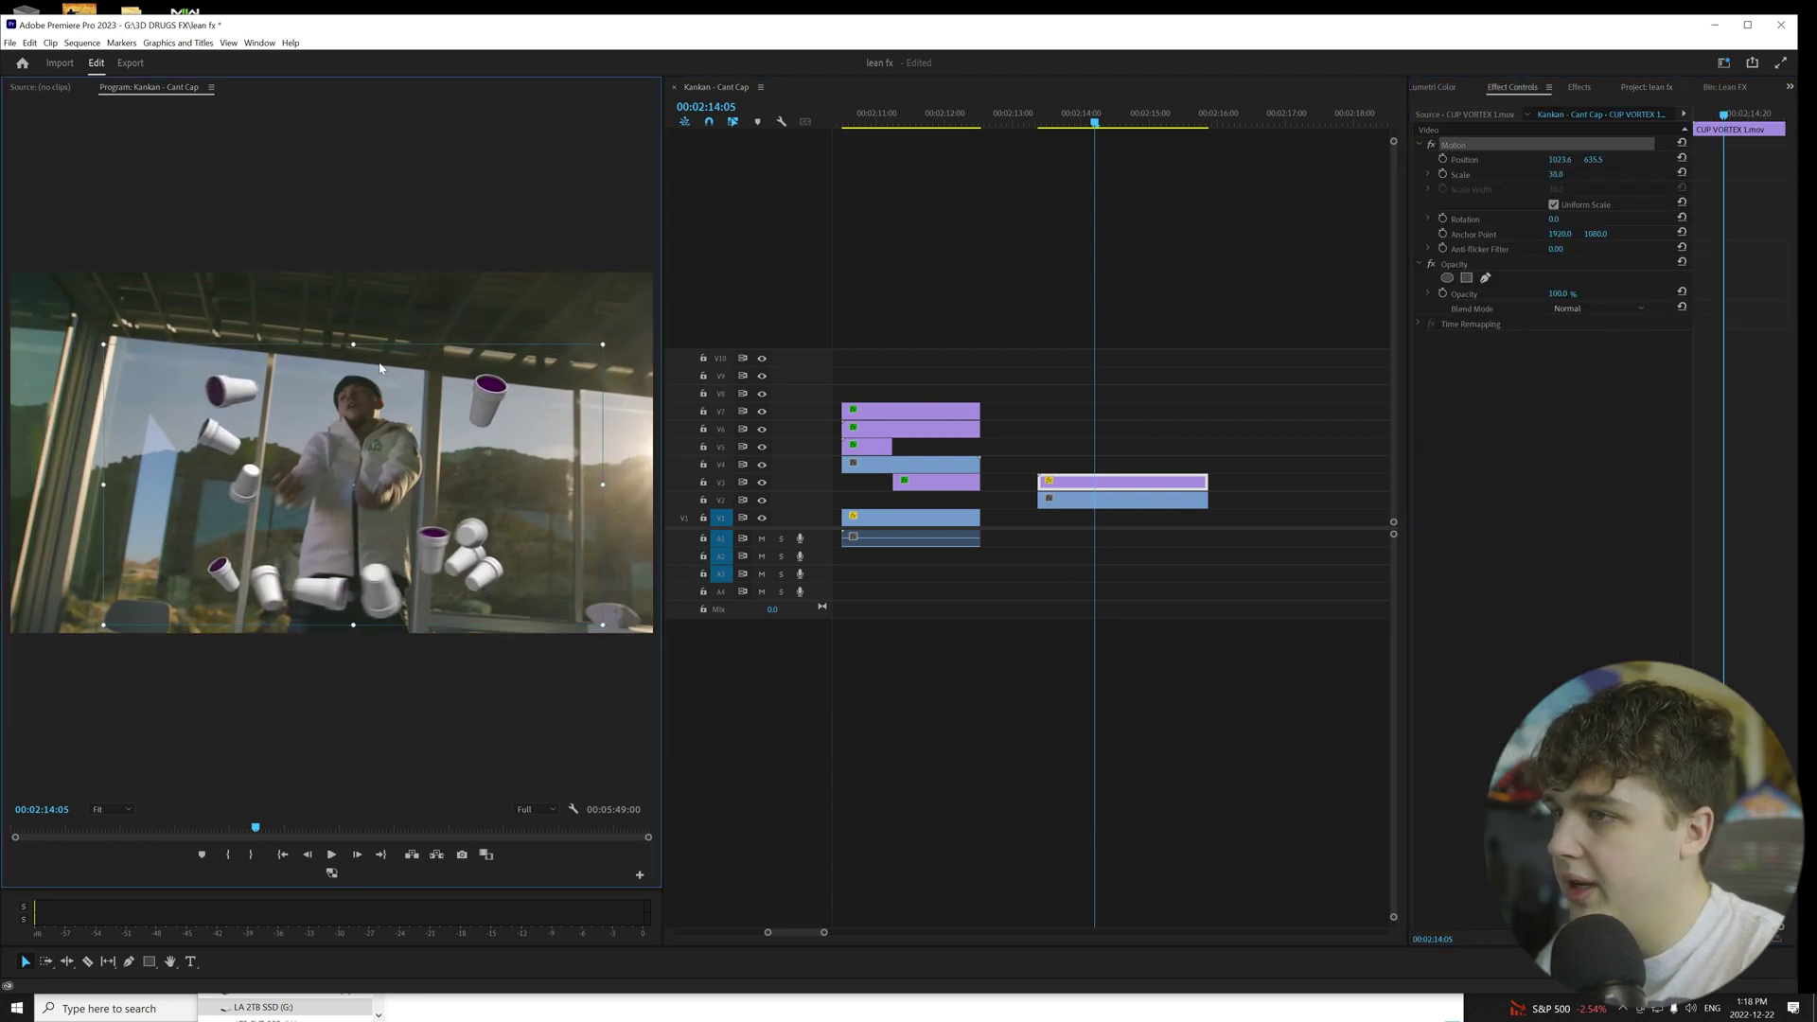
left_click(1042, 120)
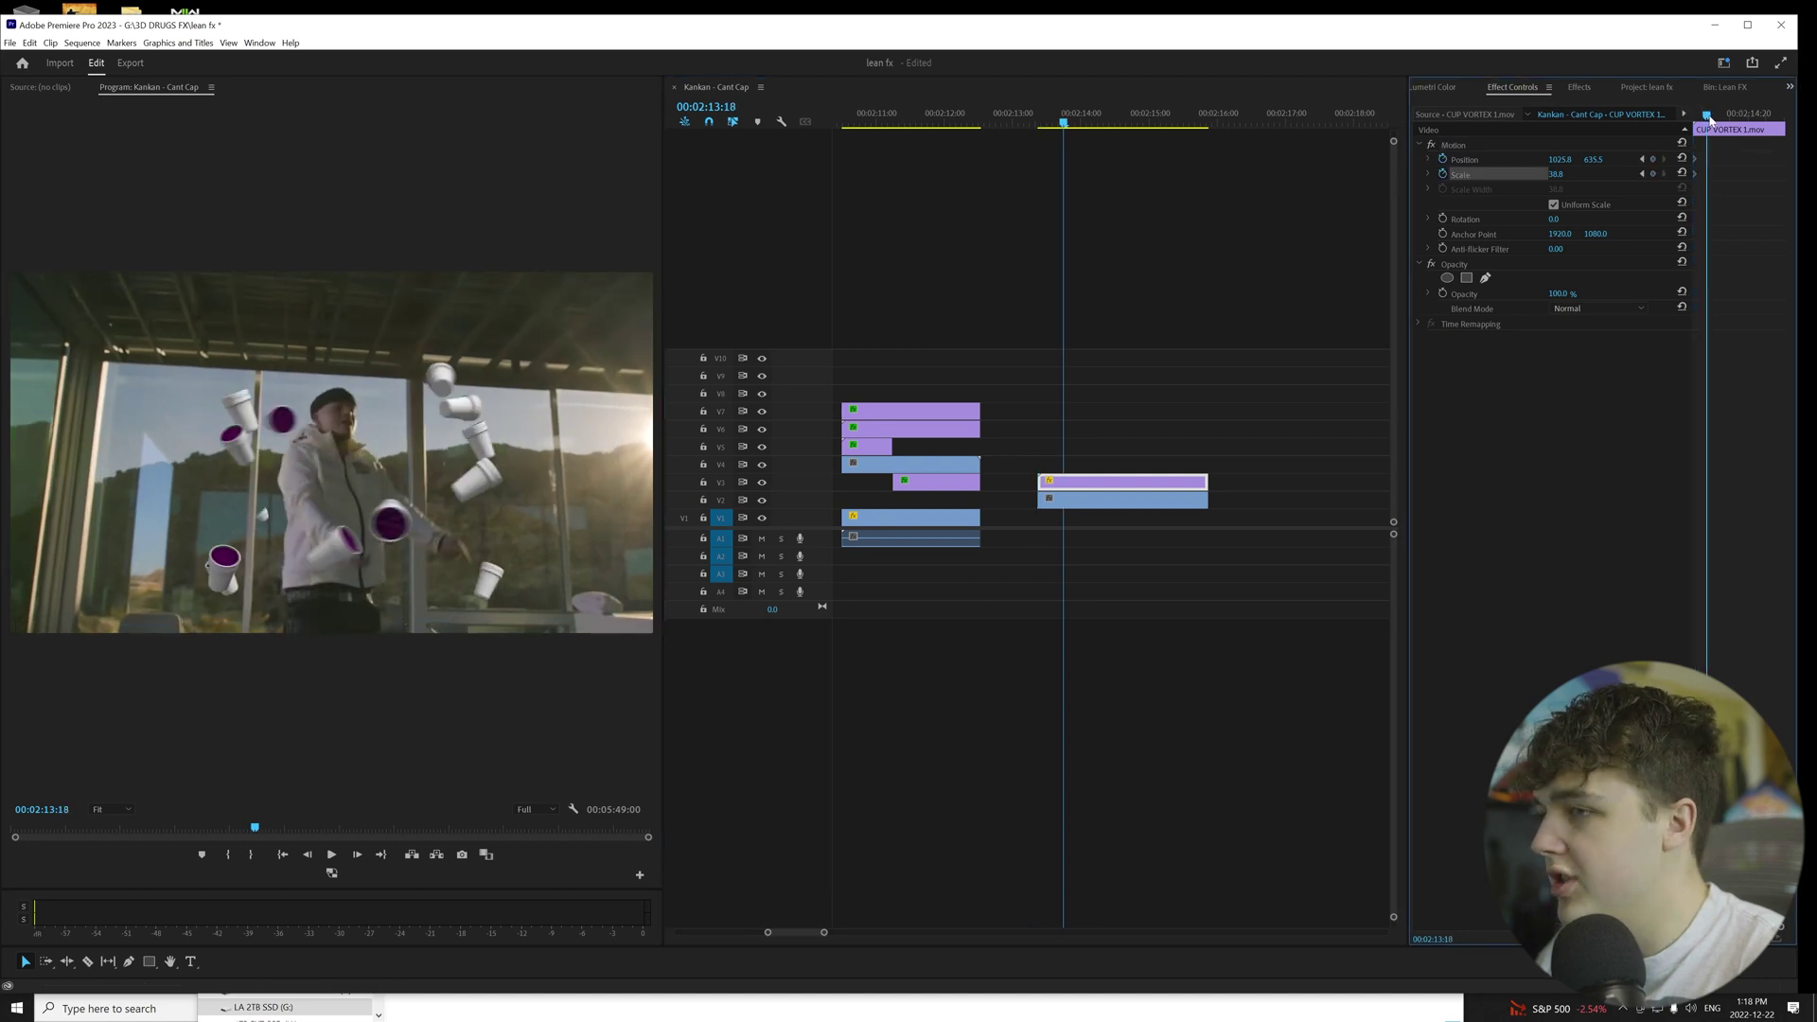
left_click_drag(541, 433, 487, 441)
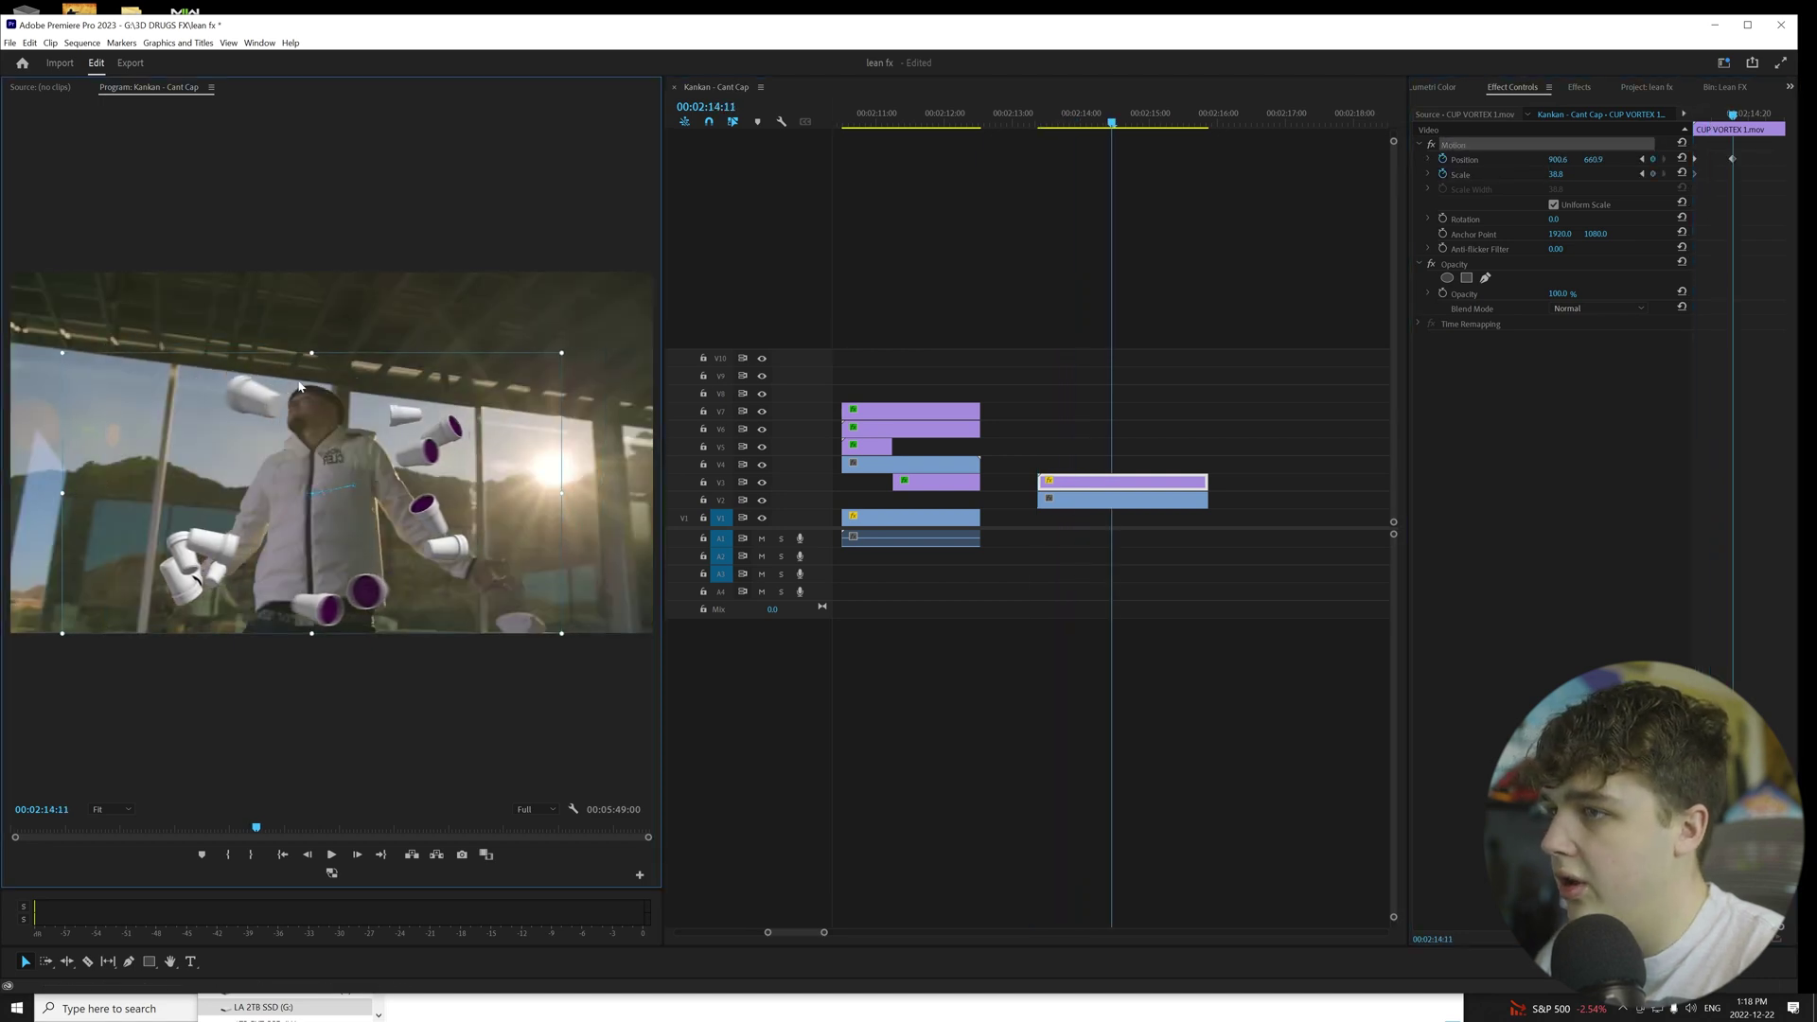
key("space")
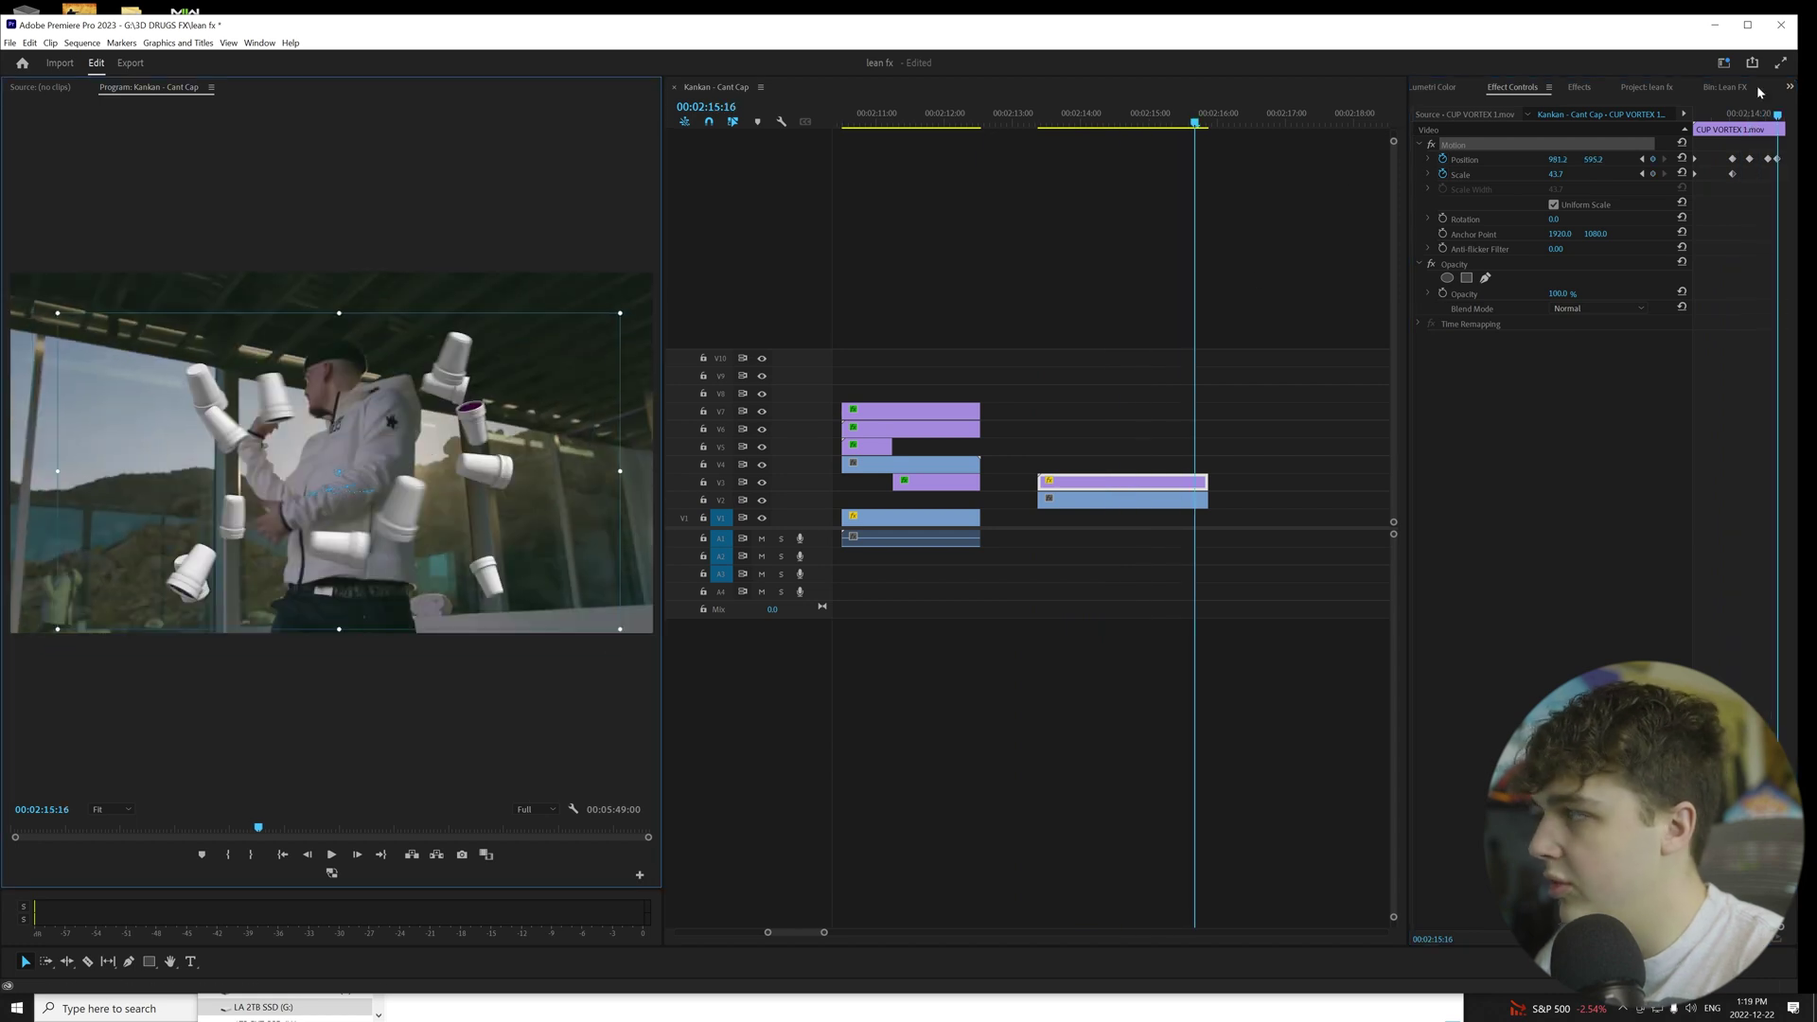
- Play back the second shot from its start to check how the cup vortex tracks the performer
left_click(1039, 105)
key("space")
left_click(1039, 110)
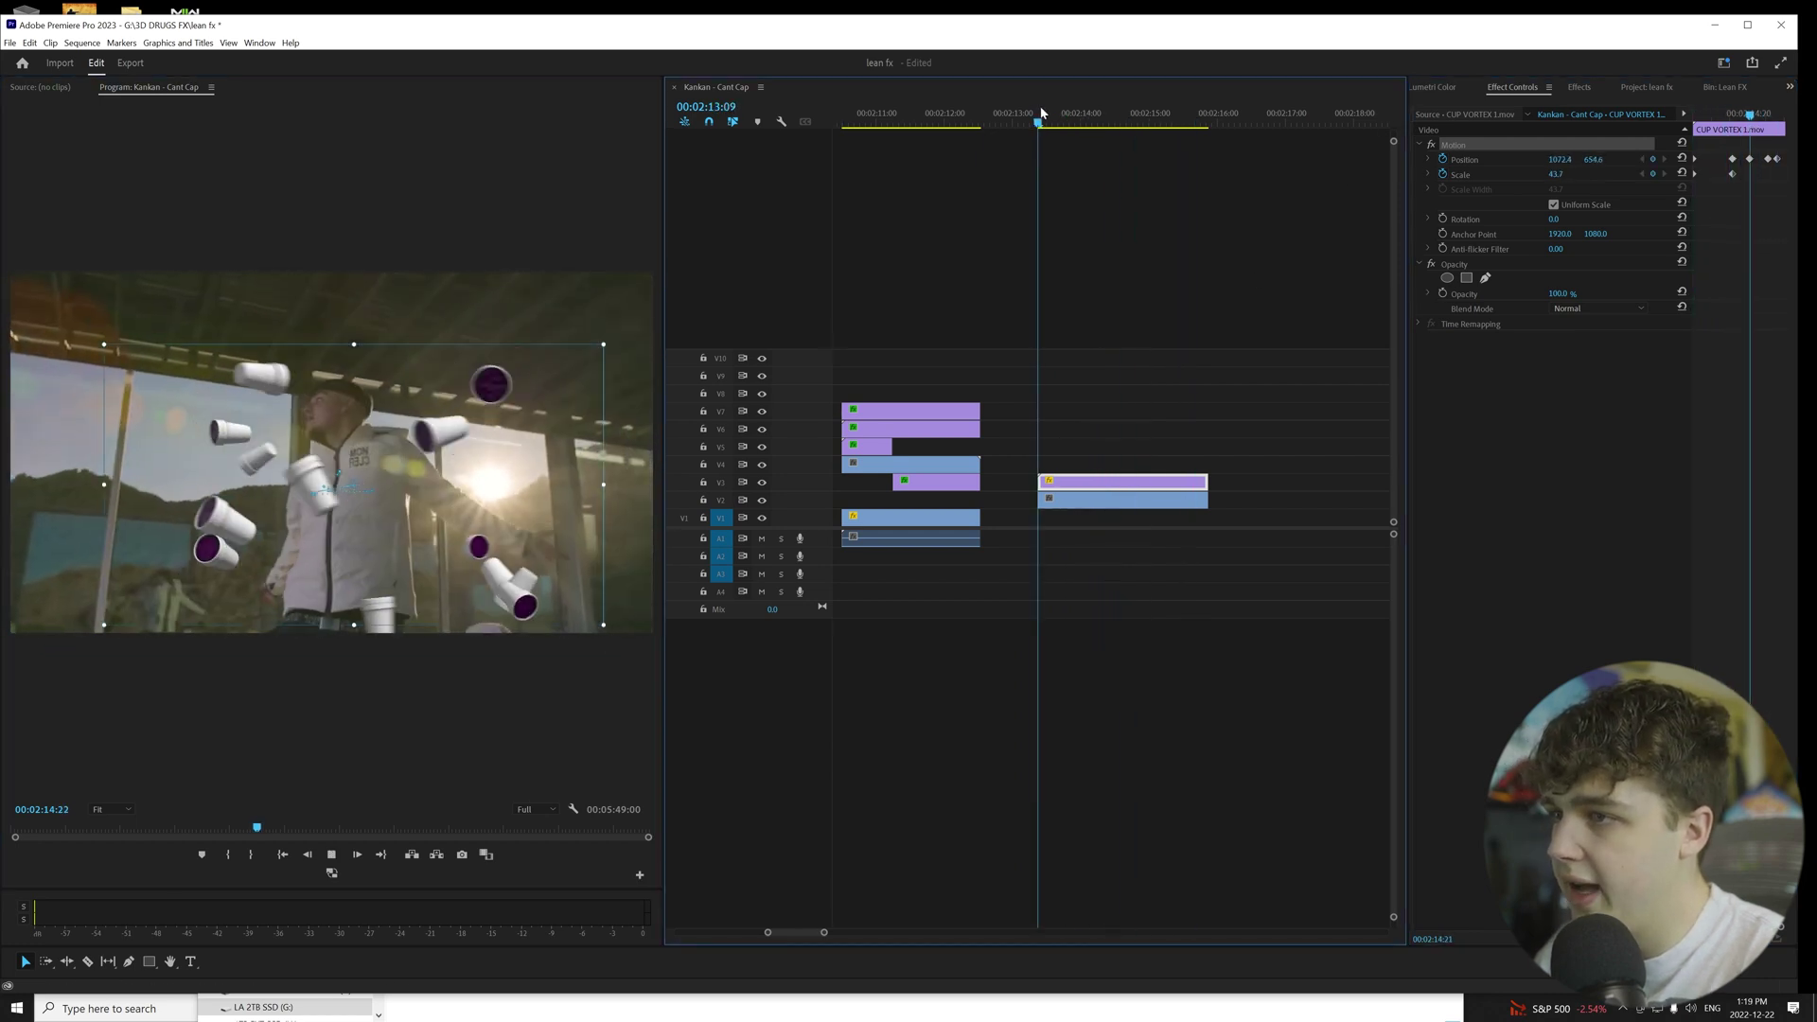
key("space")
key("space")
left_click(1045, 732)
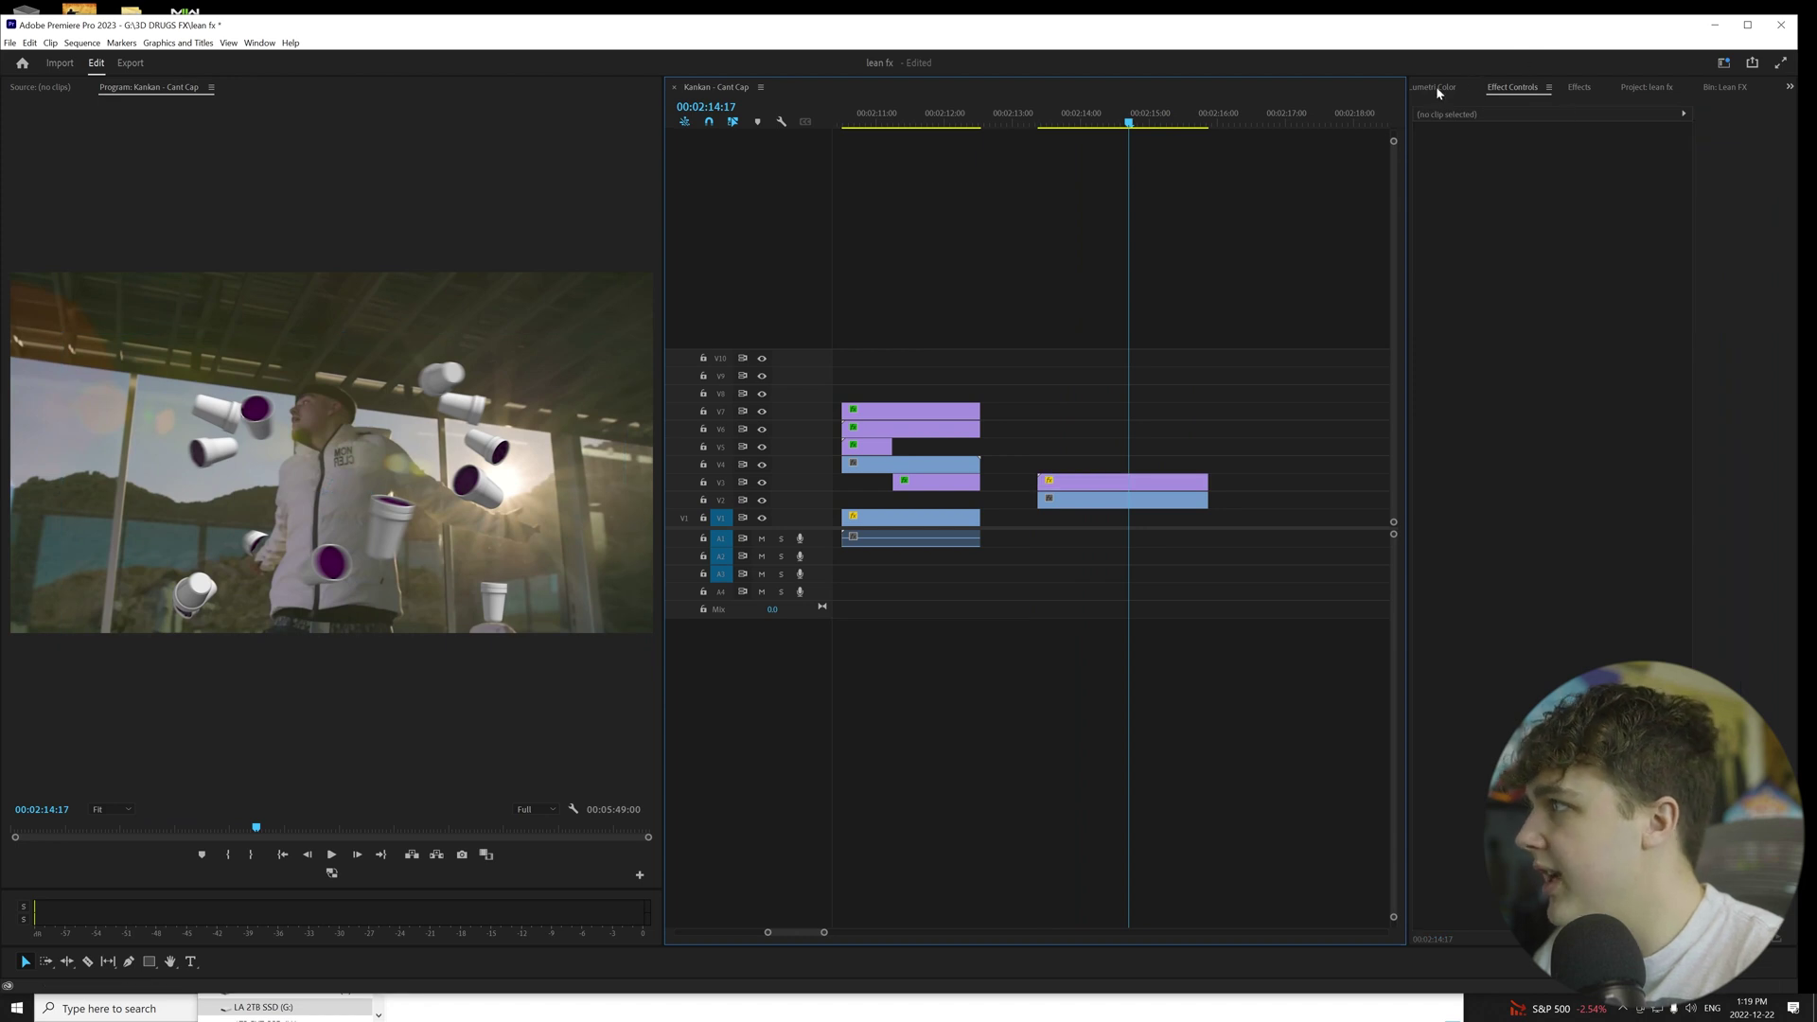
- Try BOTTLE VORTEX 2 on V4 above the cup vortex and scrub through the shot
left_click(1646, 86)
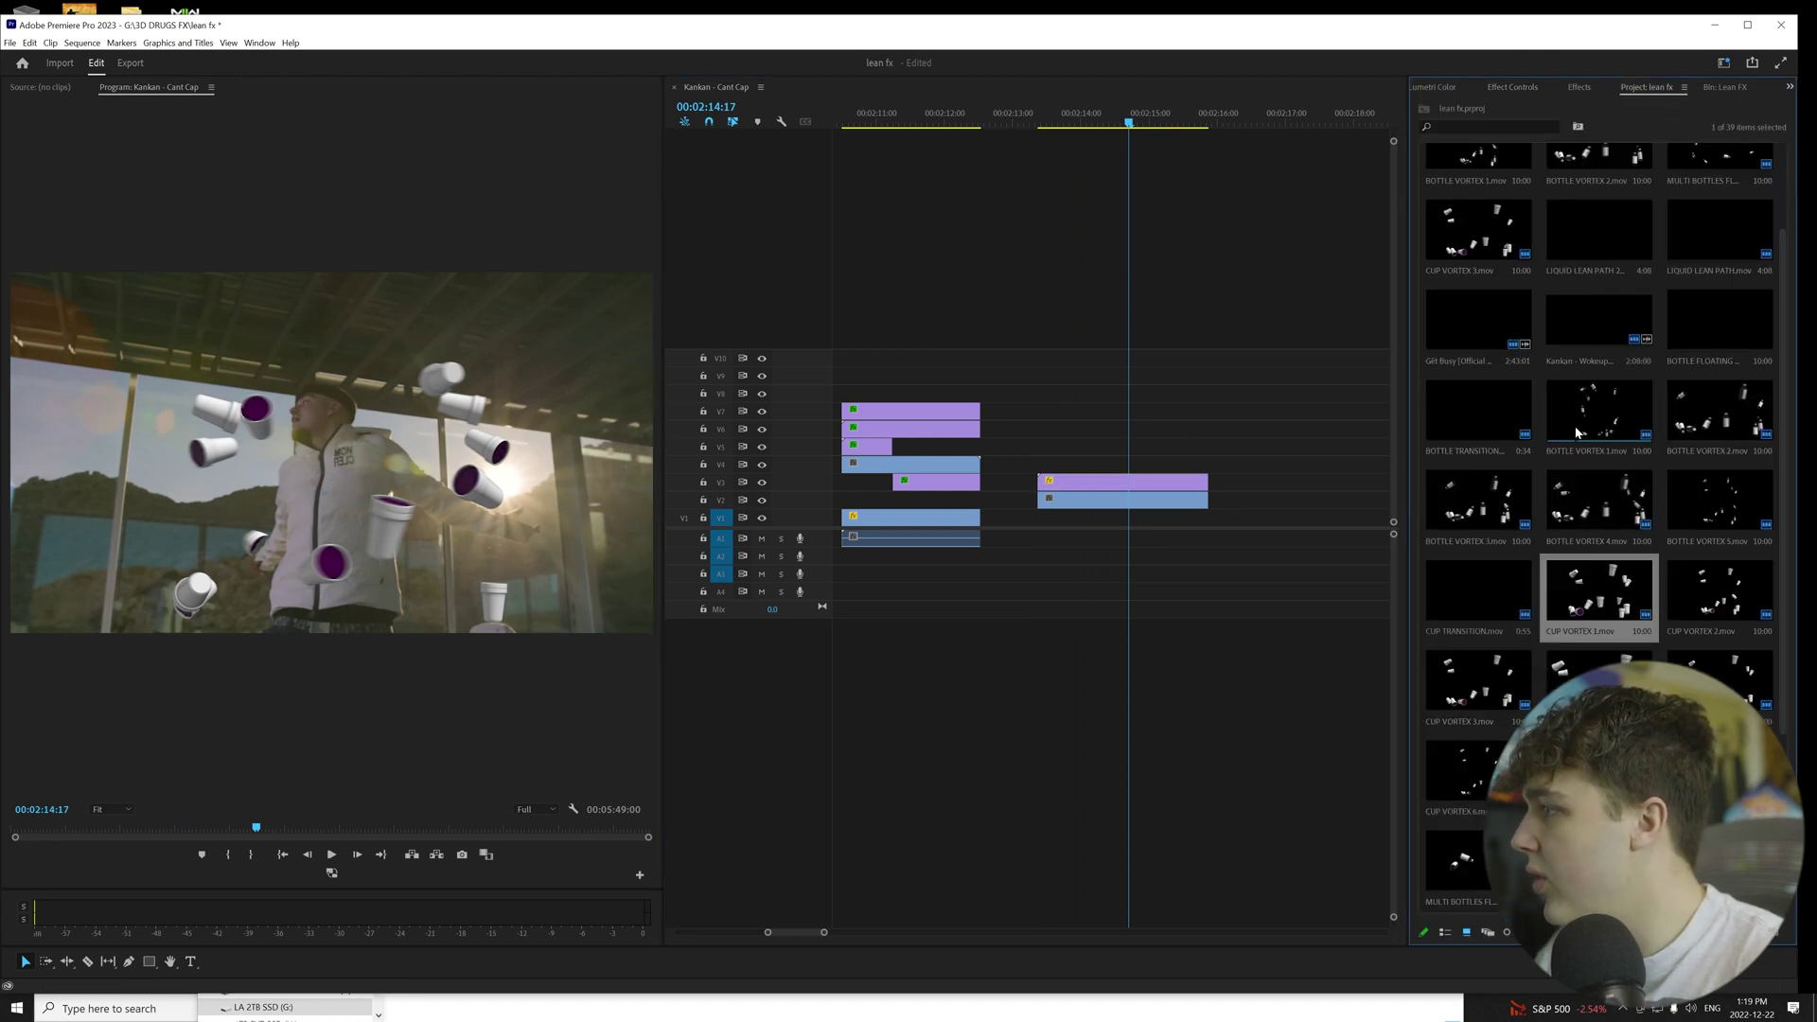
left_click_drag(1596, 422, 1622, 137)
left_click_drag(1721, 407, 1041, 463)
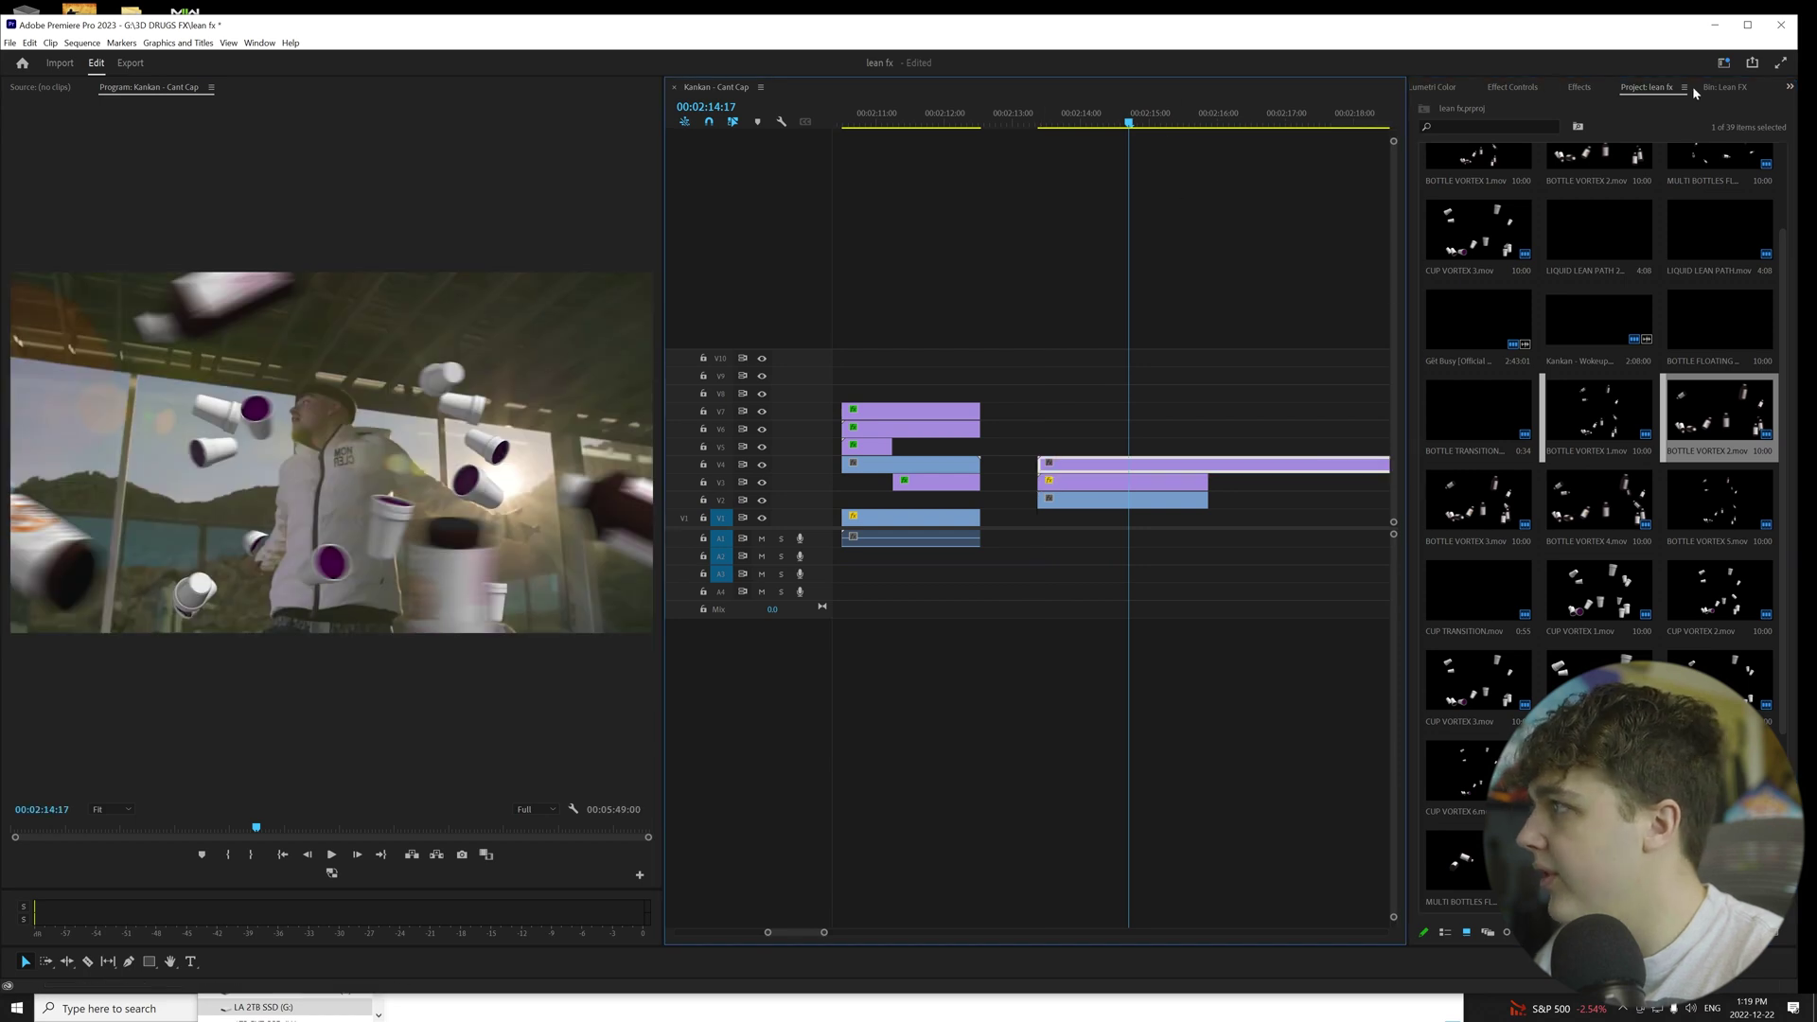
left_click_drag(1060, 125, 1128, 152)
- Place CUP VORTEX 4 on V4 above the first vortex, scaled to 79.6 with a Gaussian Blur blurriness of 41
scroll(1609, 426, "down", 2)
left_click_drag(1599, 502, 1036, 454)
left_click_drag(1041, 125, 1106, 138)
left_click(1210, 463)
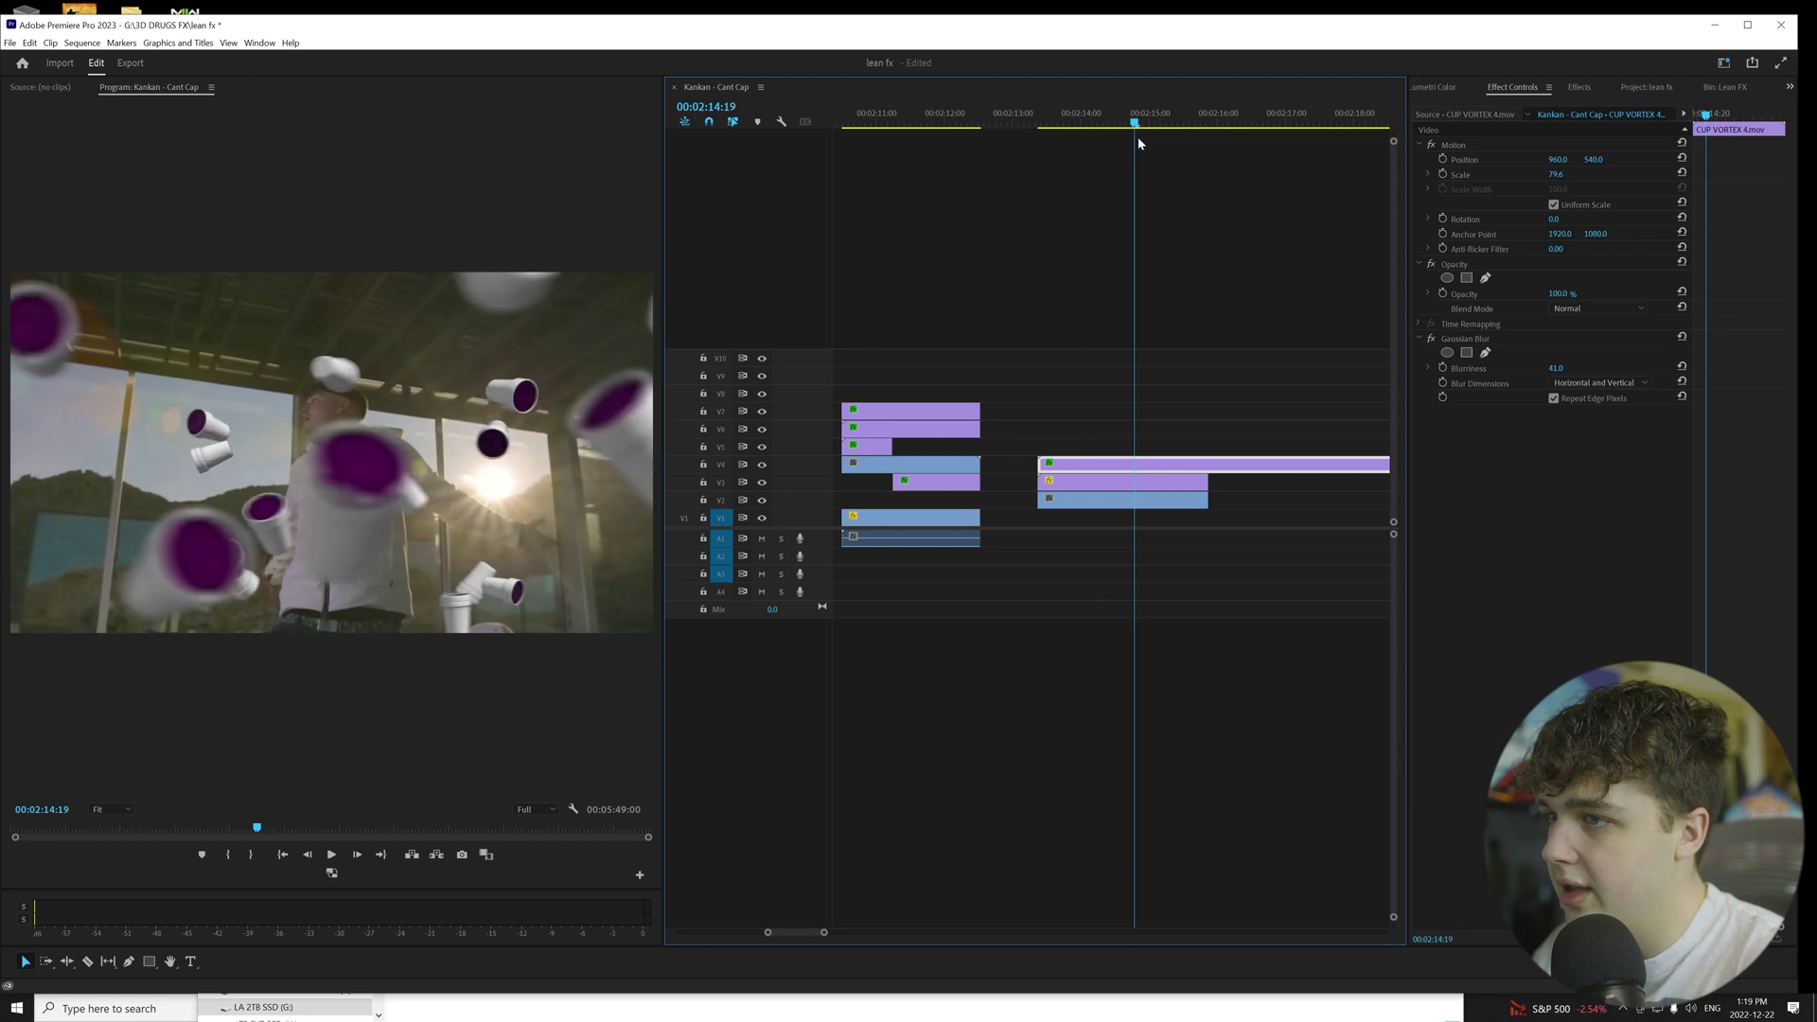
left_click_drag(1140, 142, 1119, 150)
- Disable both cup vortex clips on V3 and V4 over the second shot
left_click_drag(1151, 434, 1146, 478)
key("shift+e")
key("shift+1")
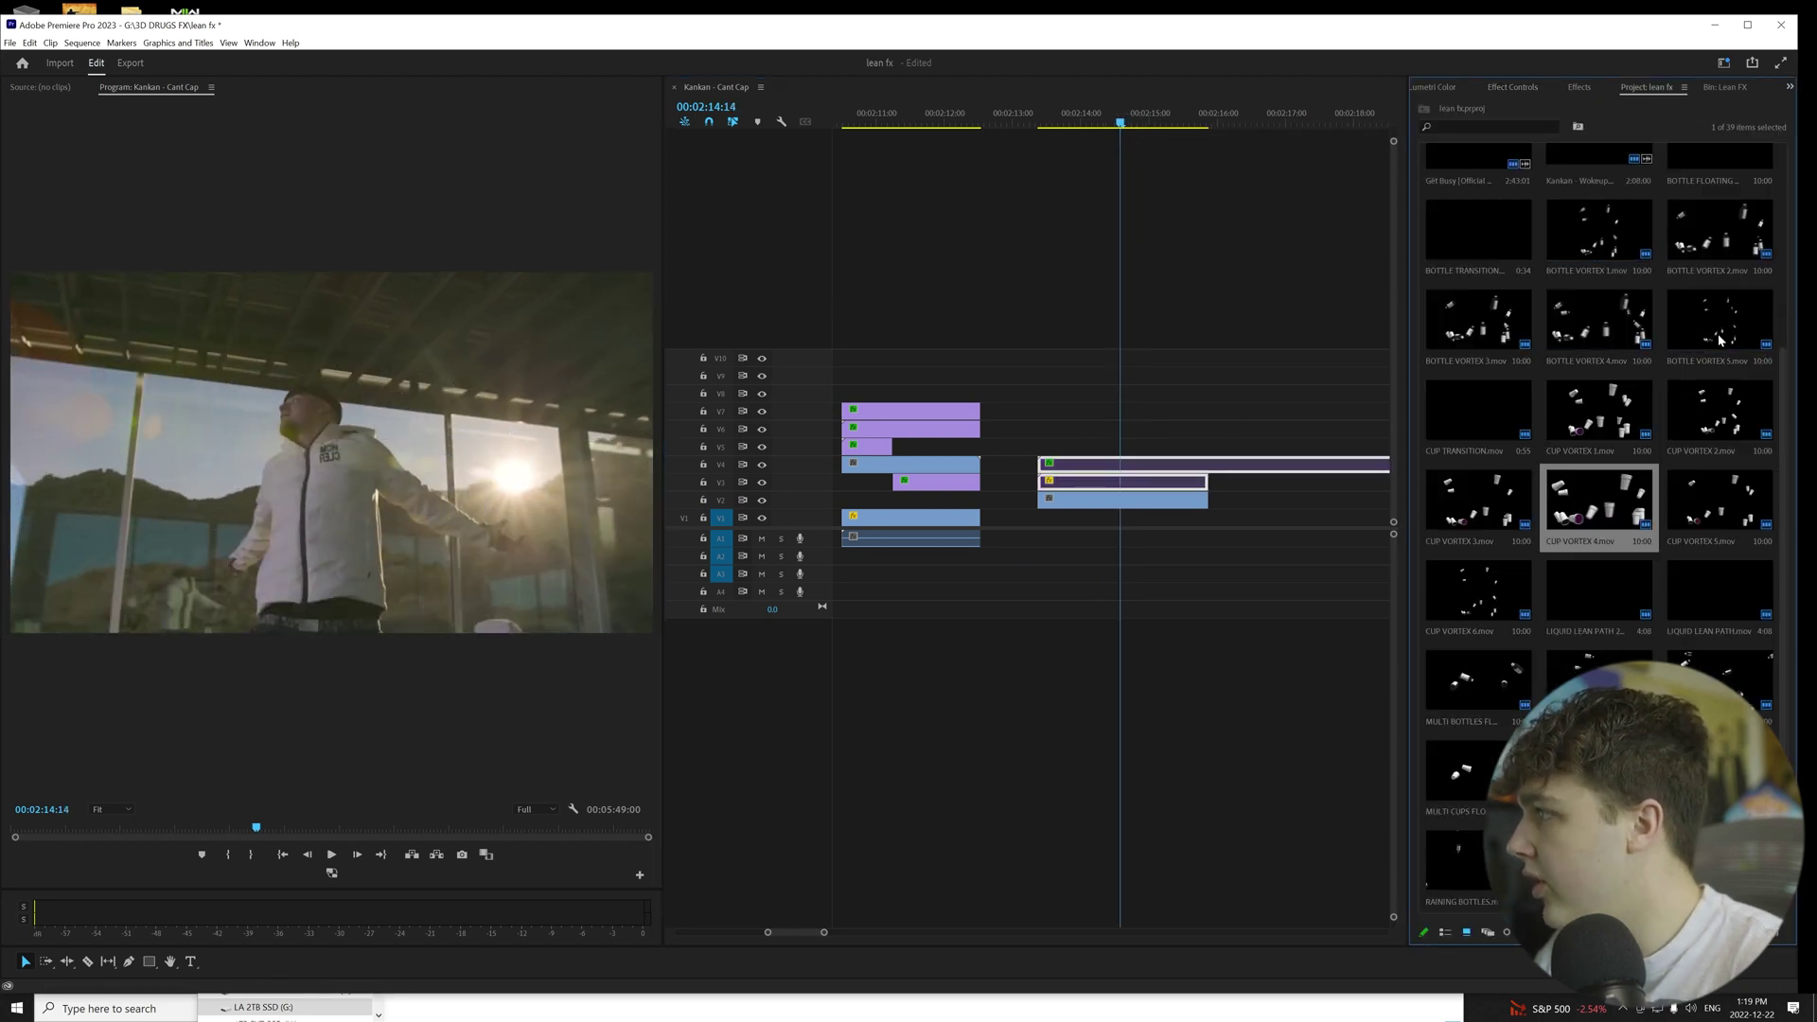
- Place BOTTLE VORTEX 1 on V5 at the start of the second shot and scale it to 70.2
left_click_drag(1598, 232, 1046, 446)
left_click(1512, 87)
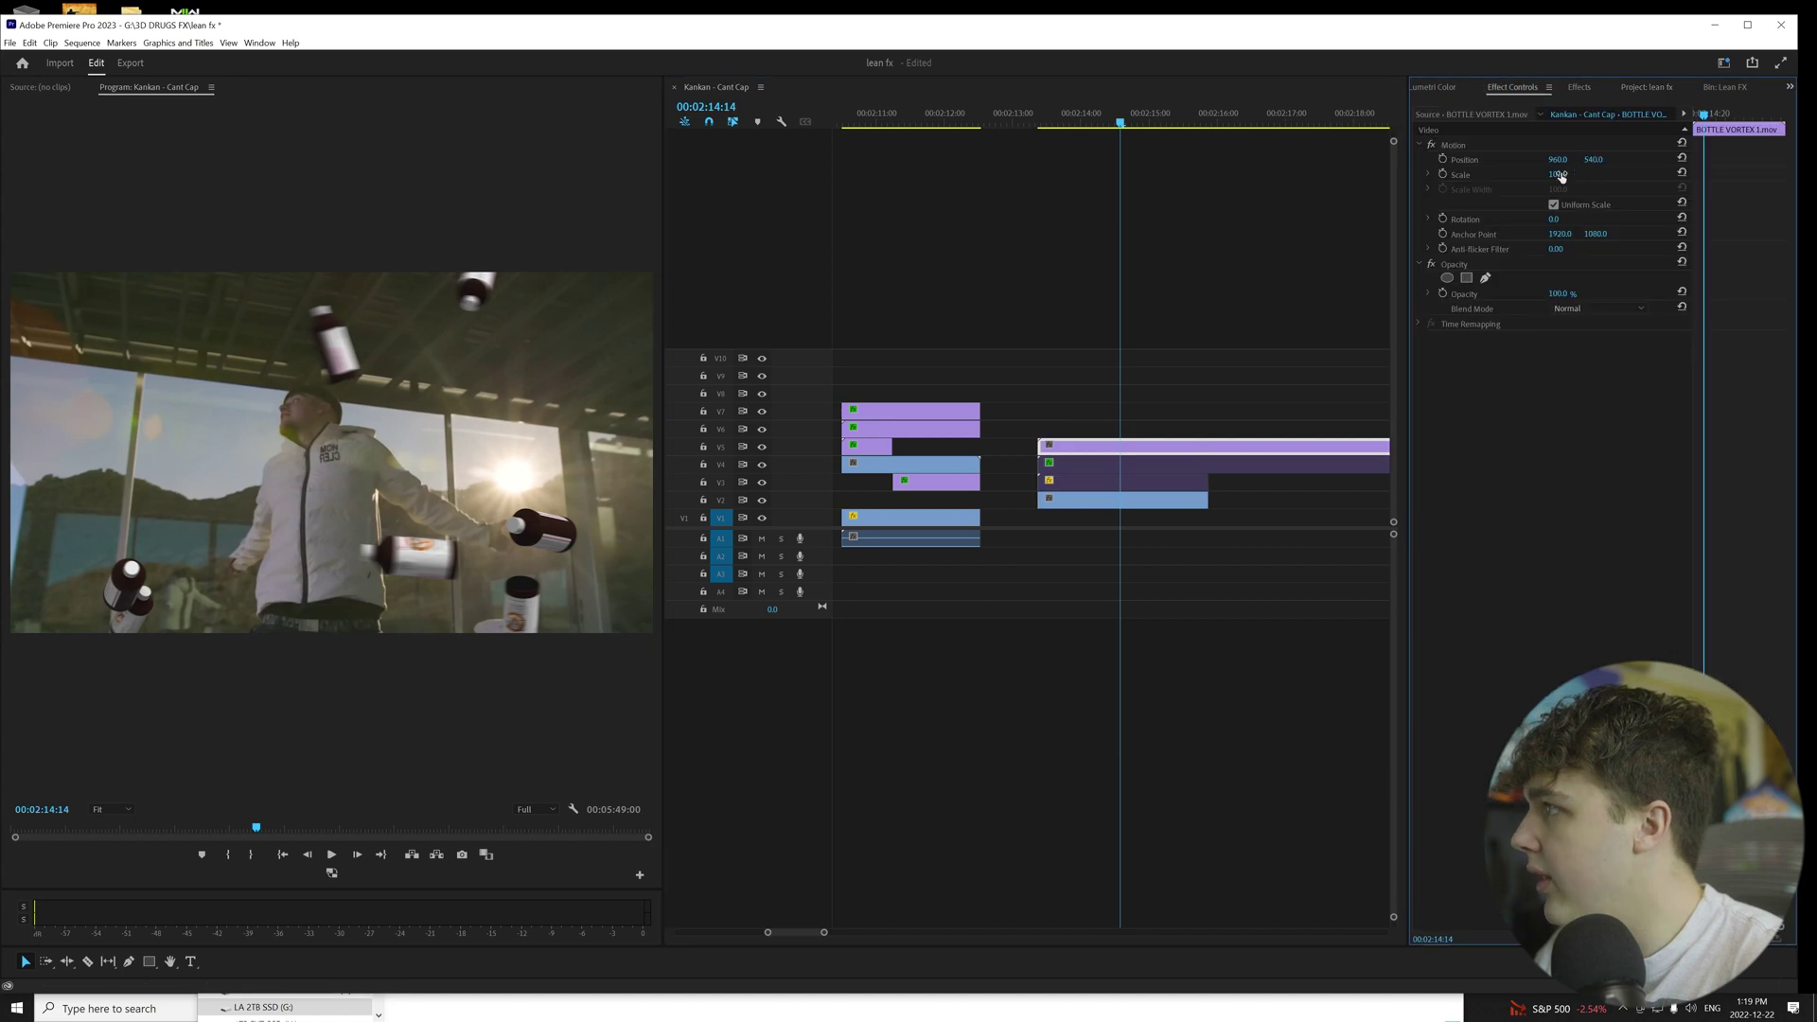
left_click_drag(338, 246, 337, 235)
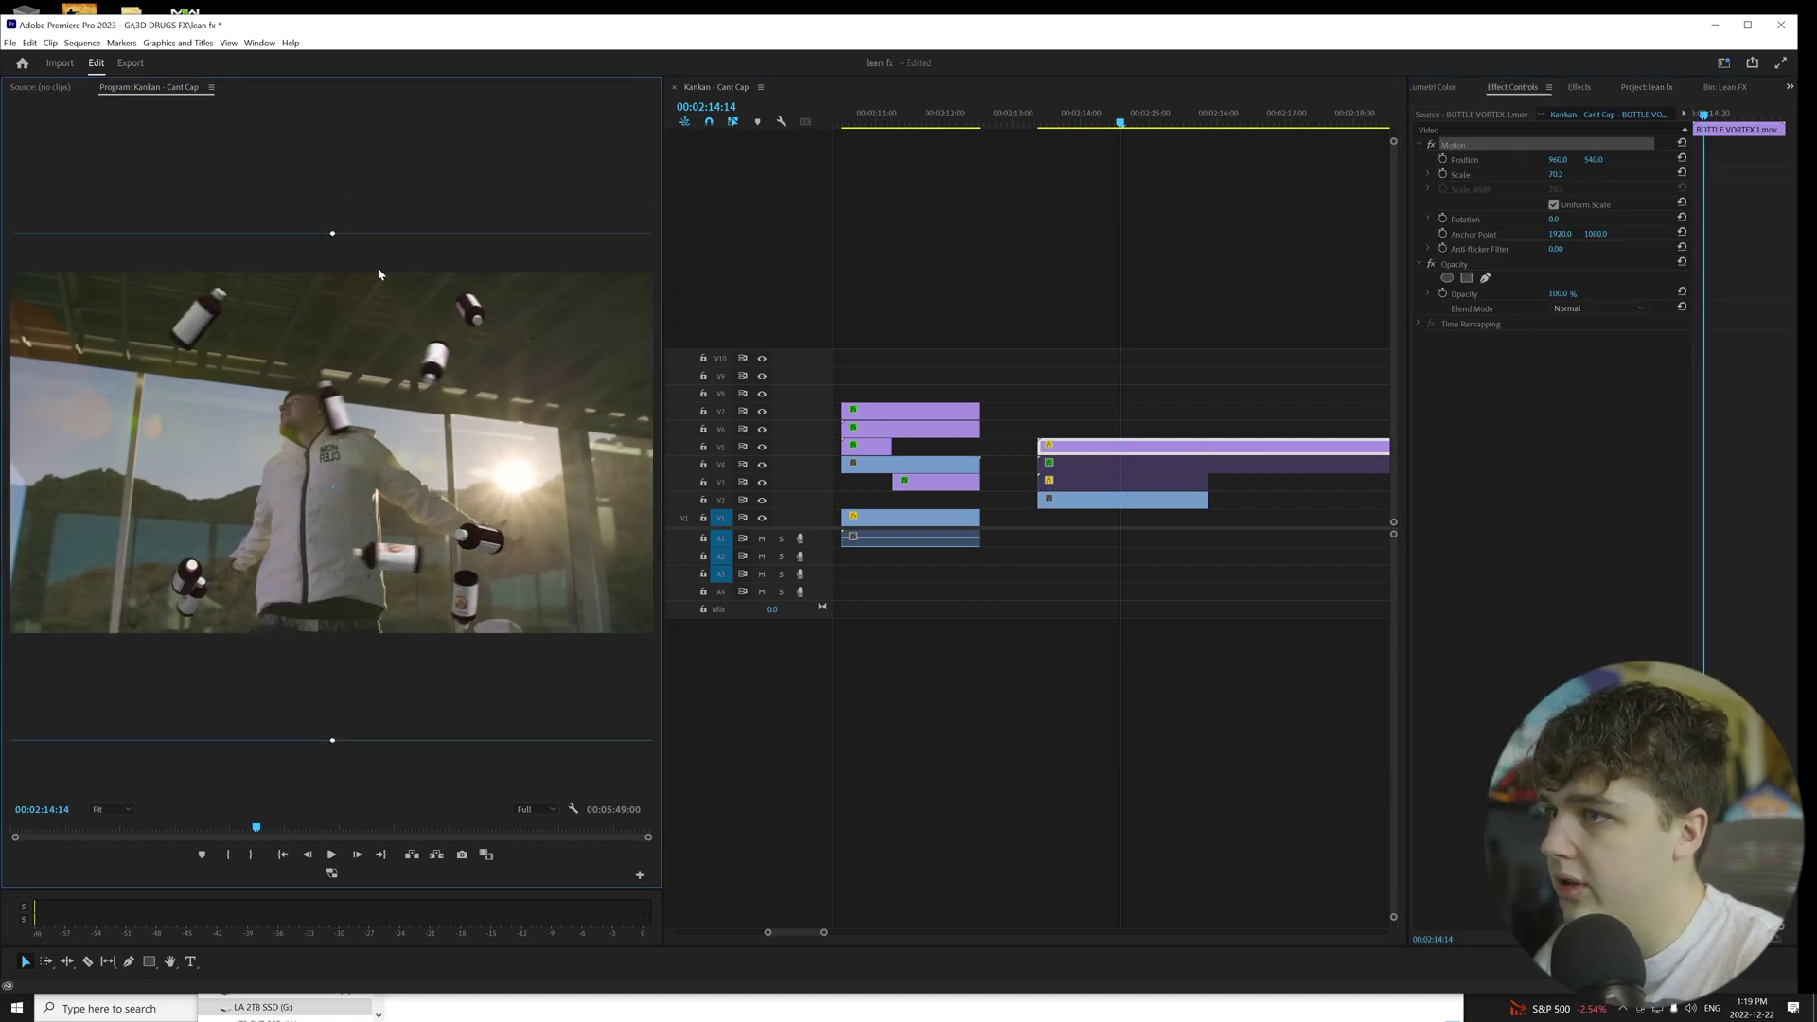
- Keyframe BOTTLE VORTEX 1's position from 970.6, 807.3 at the shot's start to 1021.5, 809.5 near 00:02:14:04, with a starting scale keyframe of 70.2
left_click_drag(1149, 124, 1100, 138)
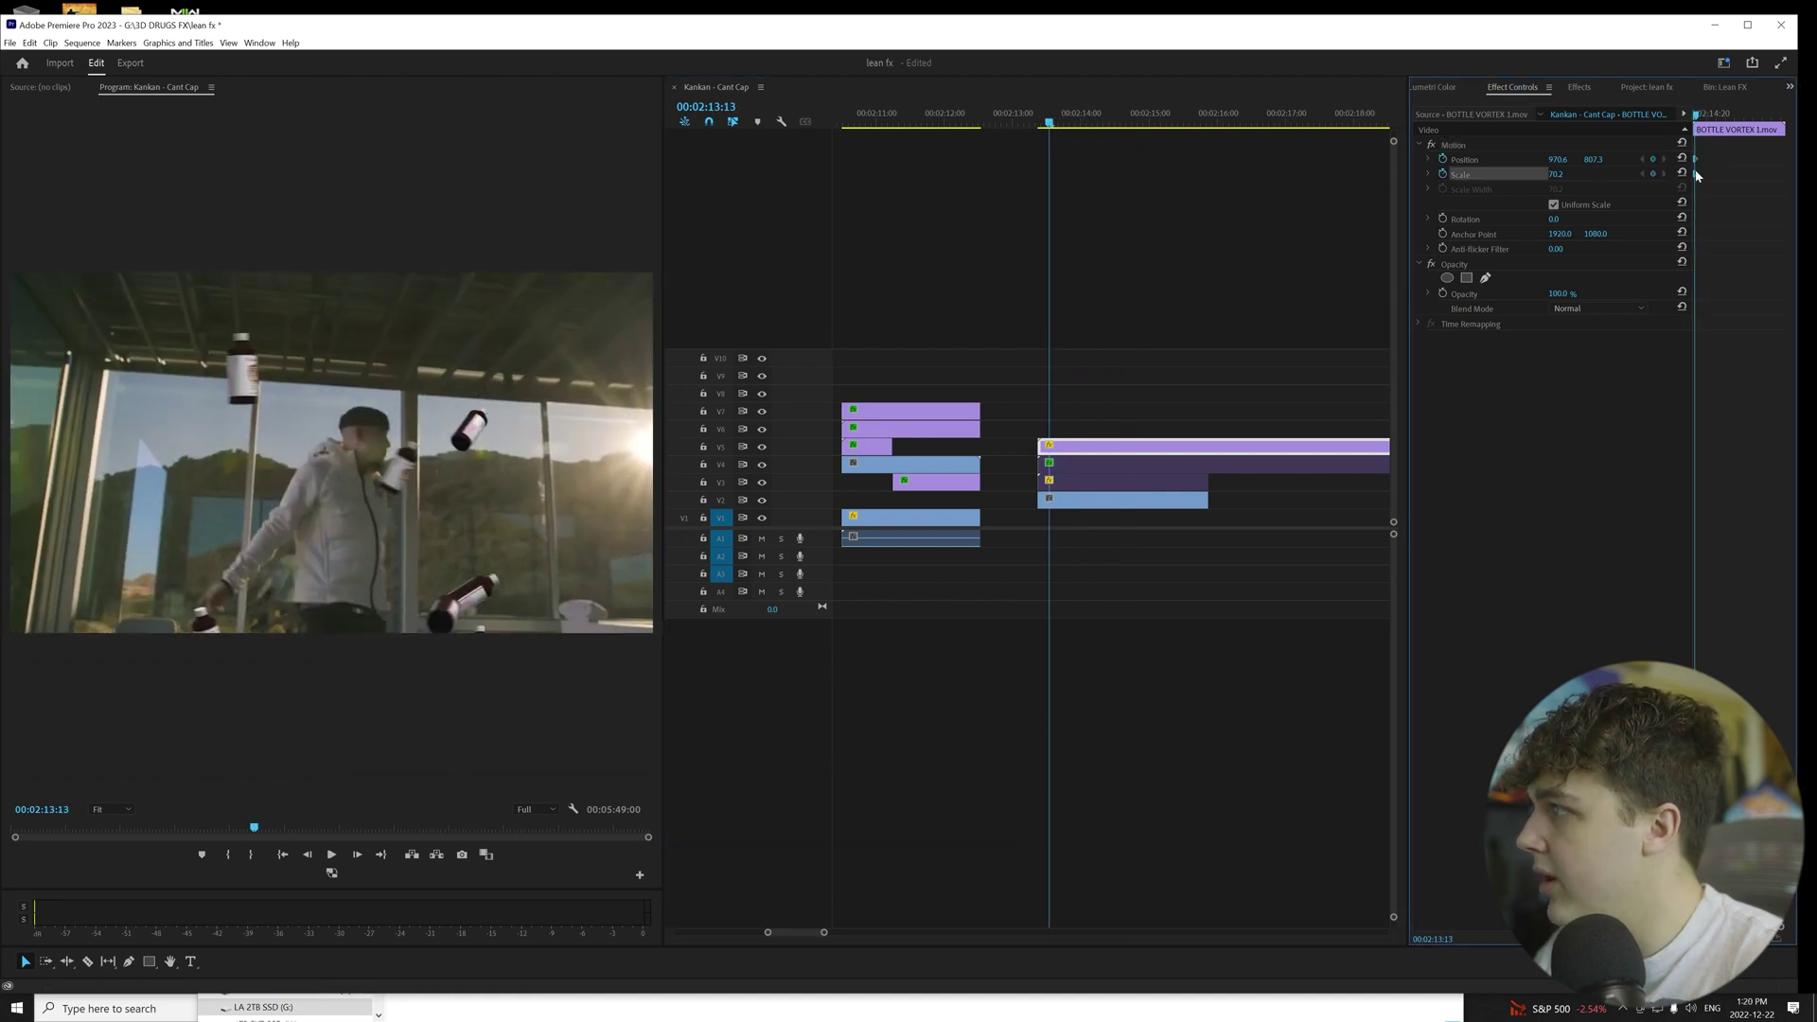
mouse_move(1695, 115)
left_mouse_down()
mouse_move(1714, 124)
mouse_move(1699, 124)
left_mouse_up()
left_click(1454, 144)
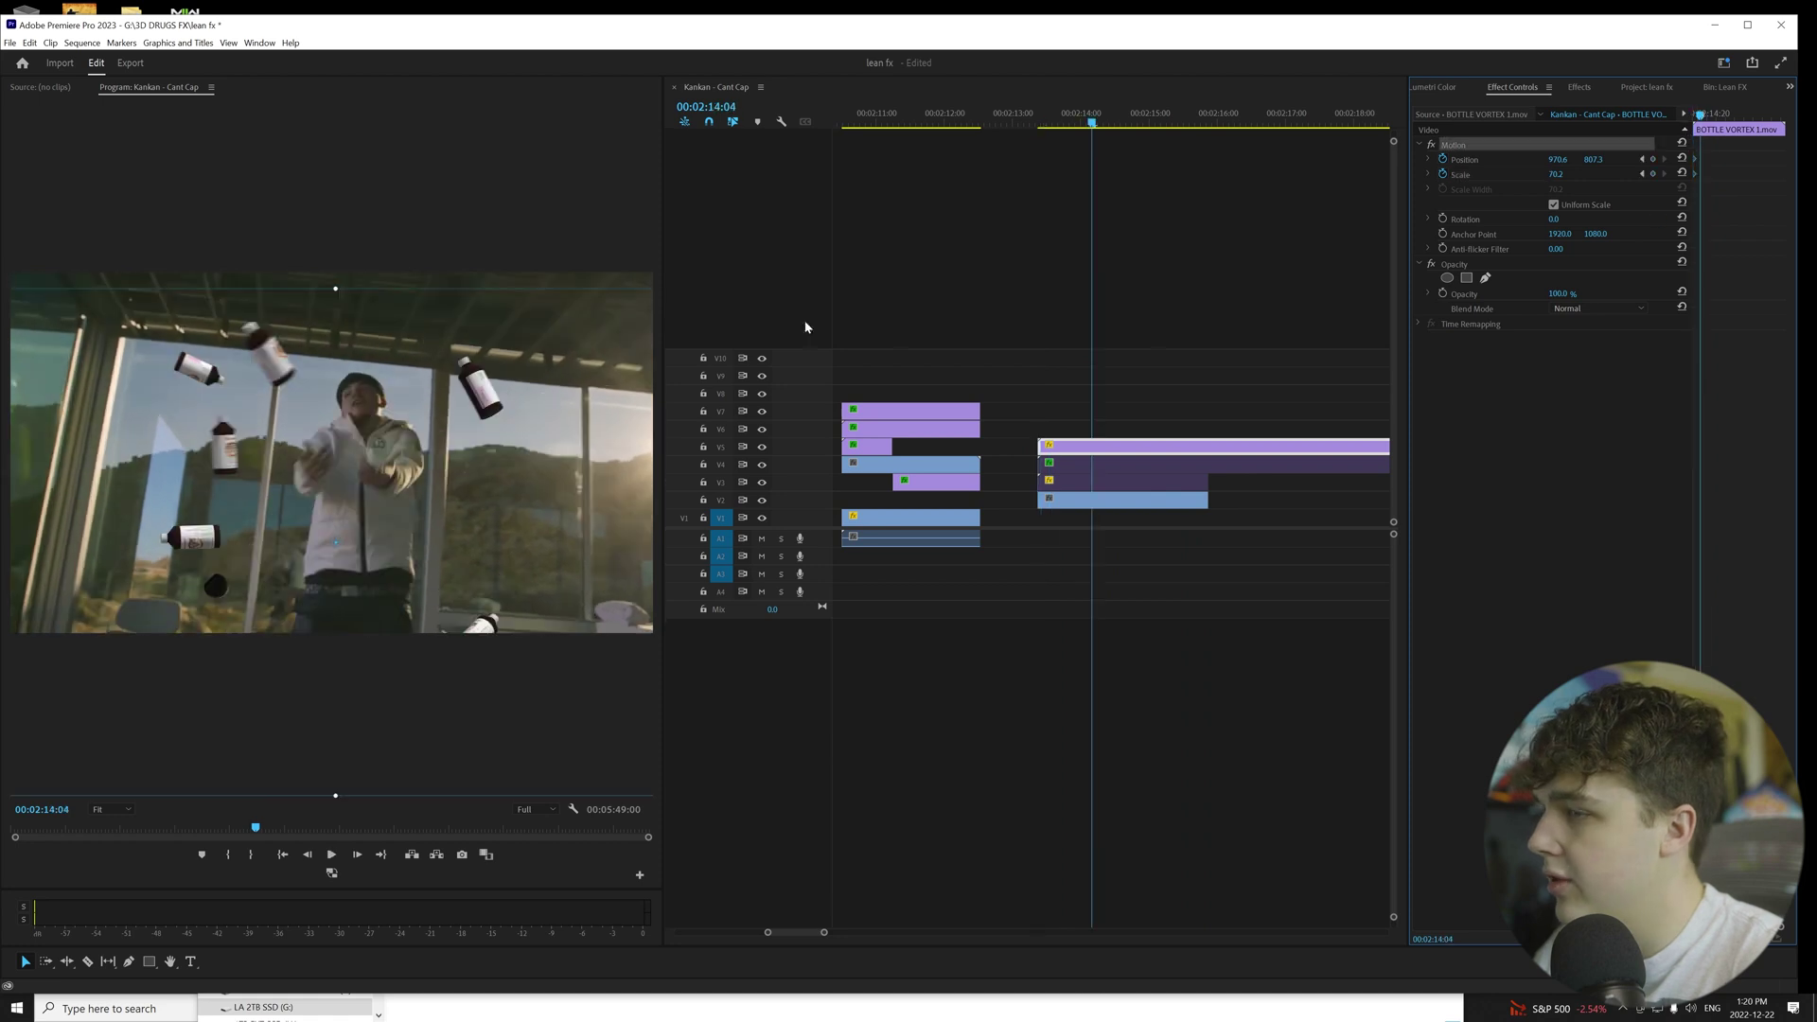
key("space")
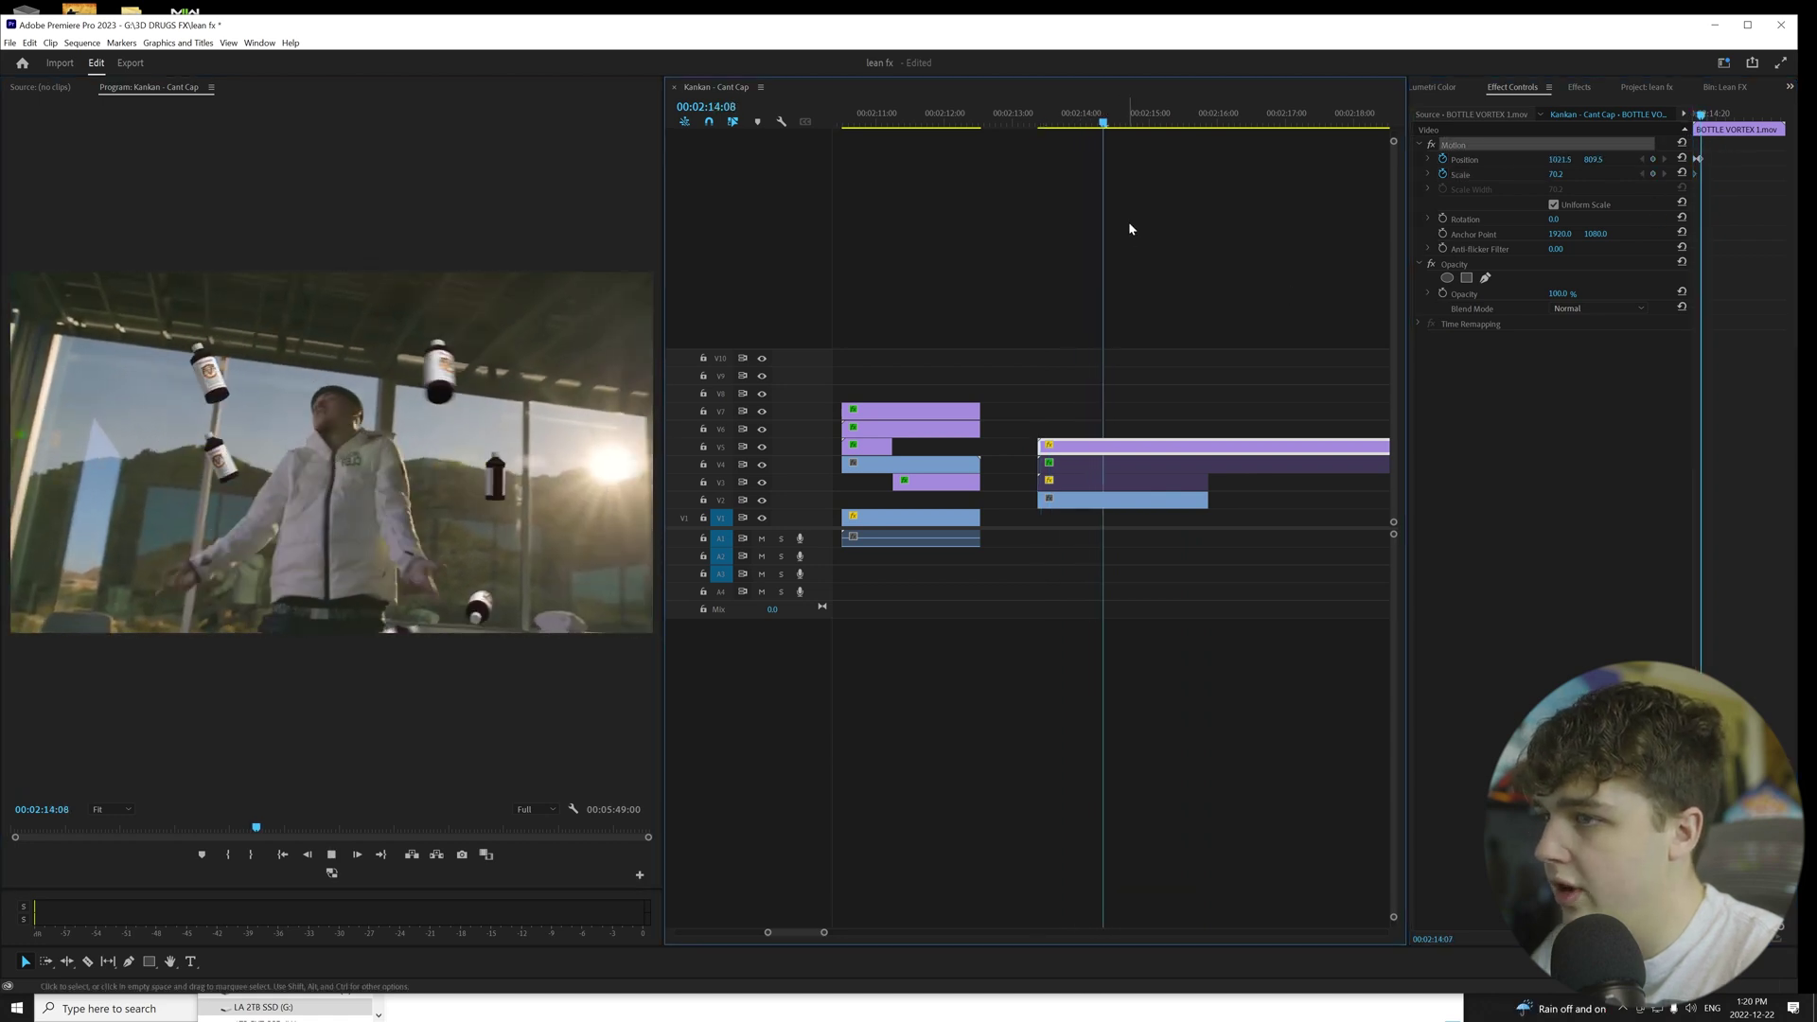
- Split the BOTTLE VORTEX 1 clip at 00:02:14:15, slow the second part to 30% speed, and play back the shot
left_click_drag(1131, 123, 1122, 123)
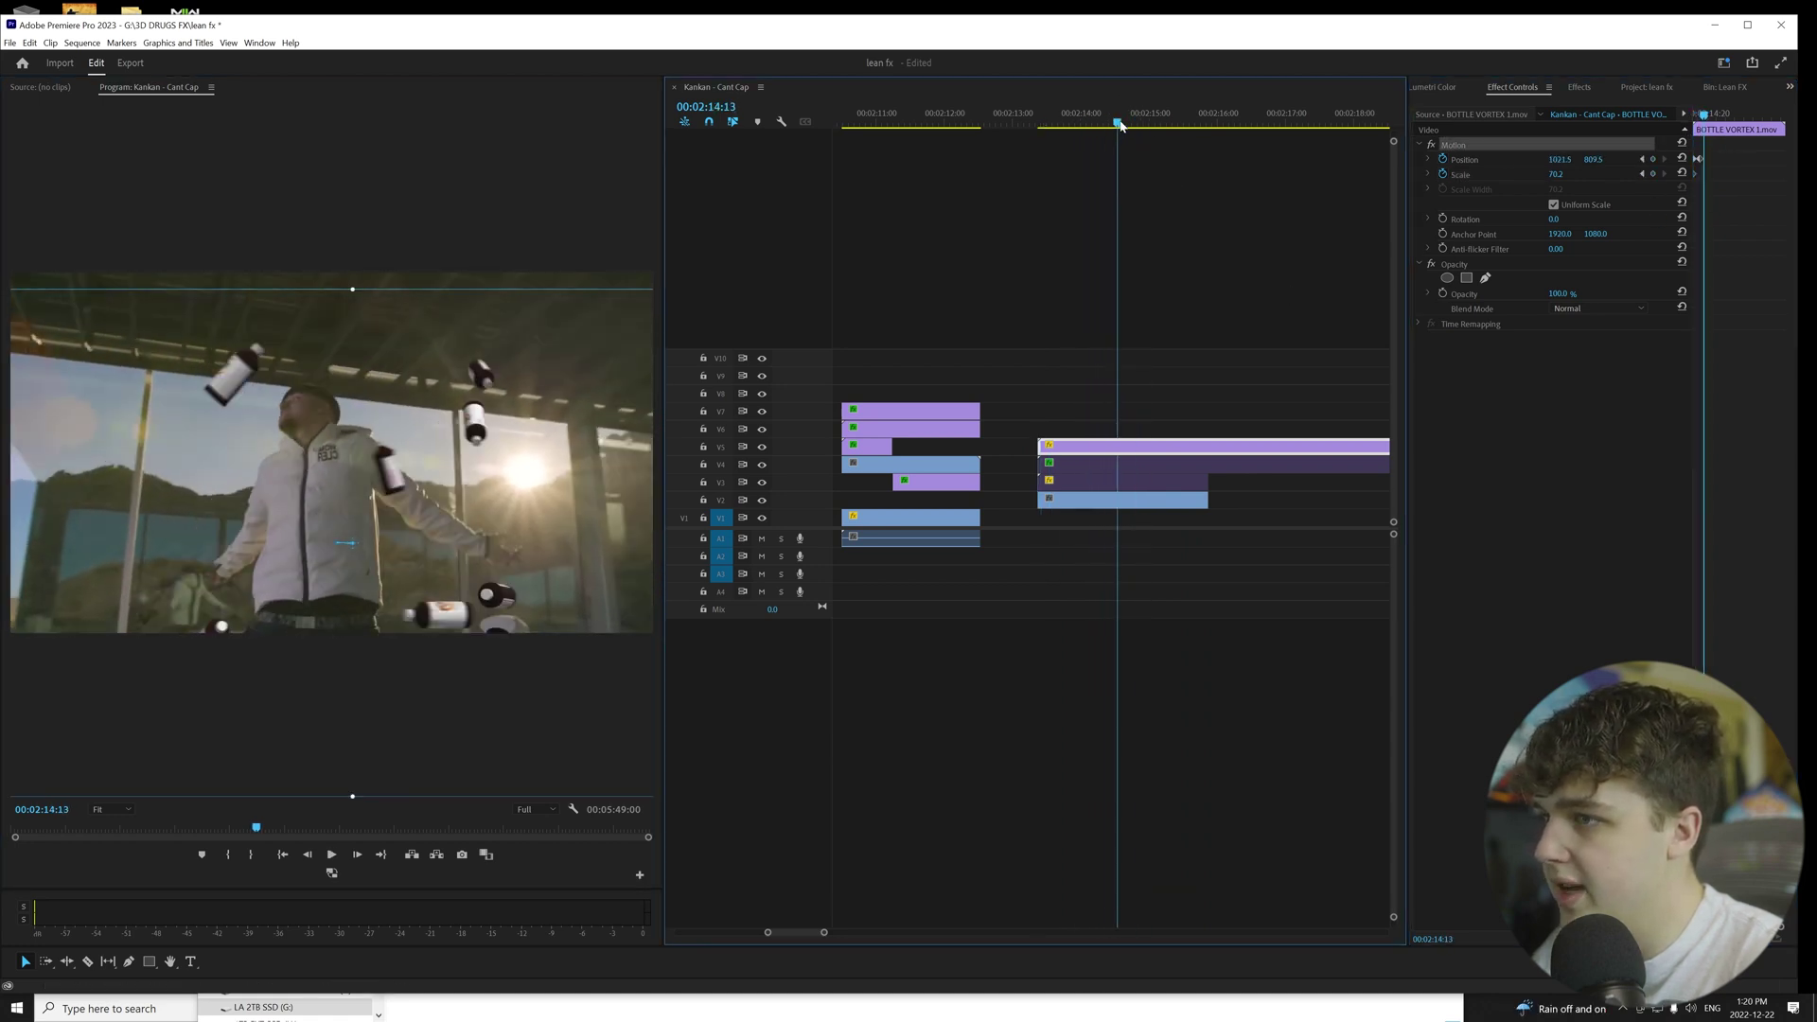
key("c")
right_click(1193, 454)
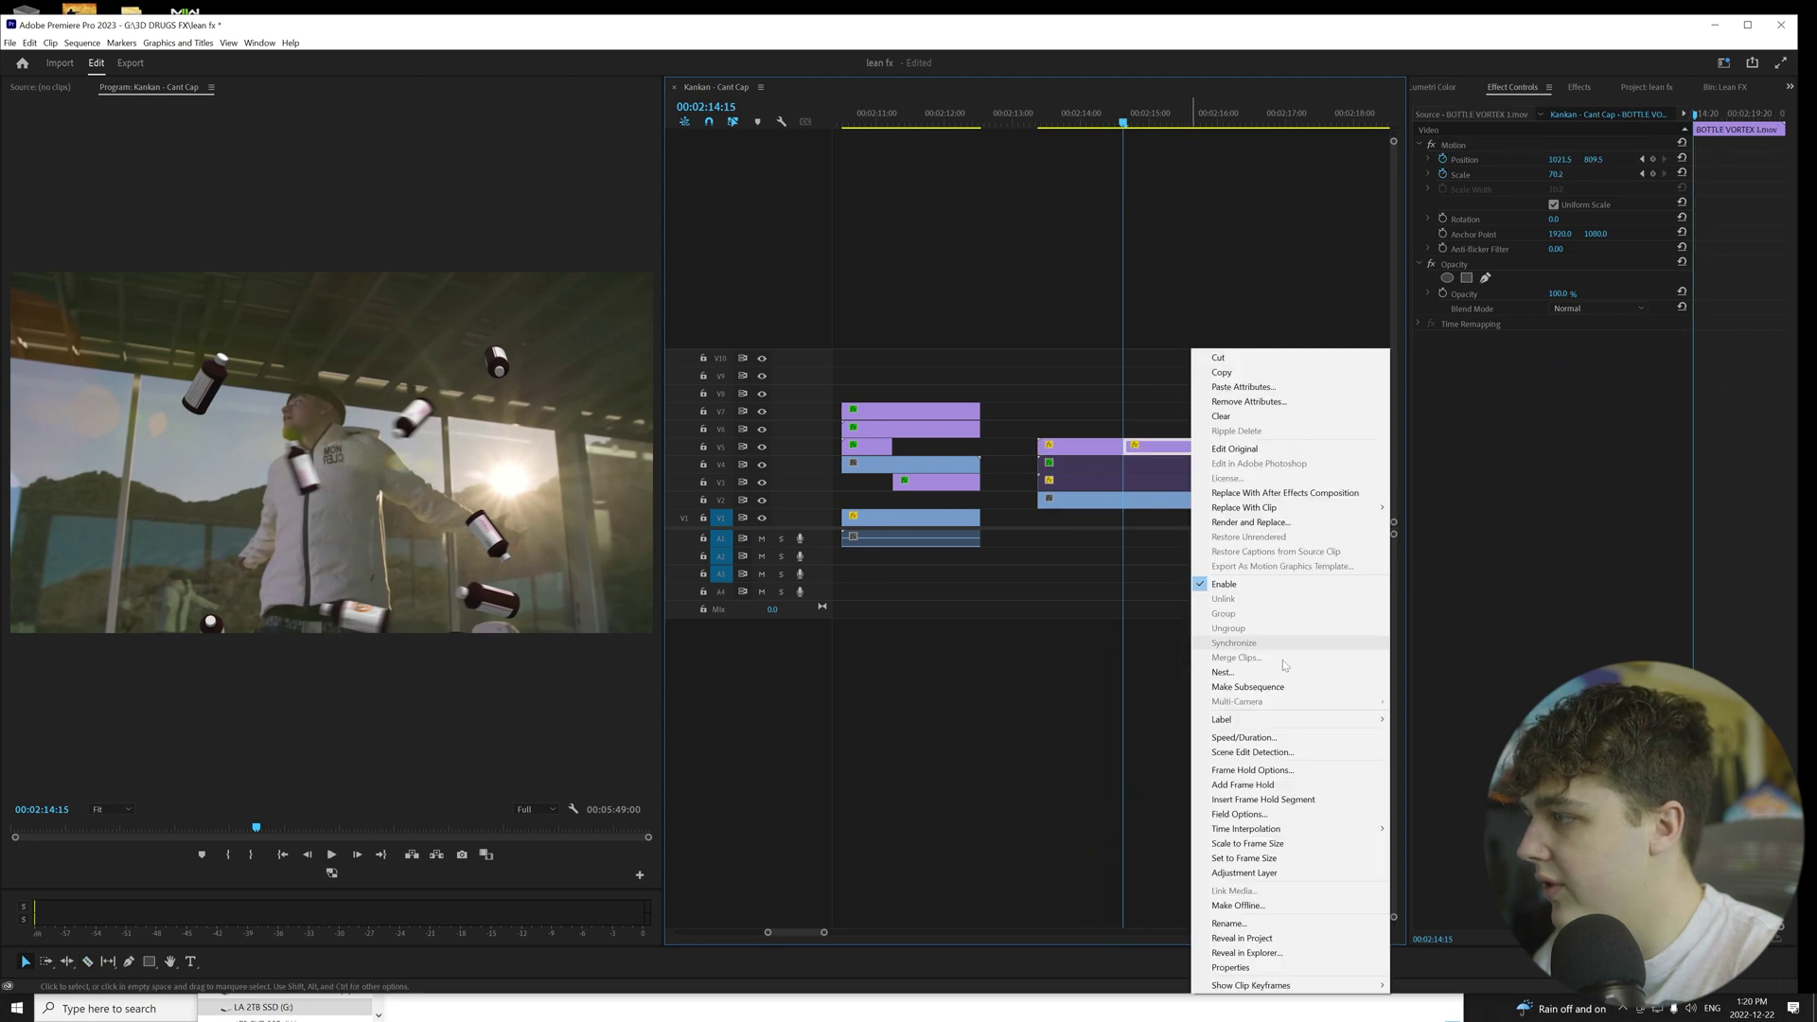
left_click(1251, 723)
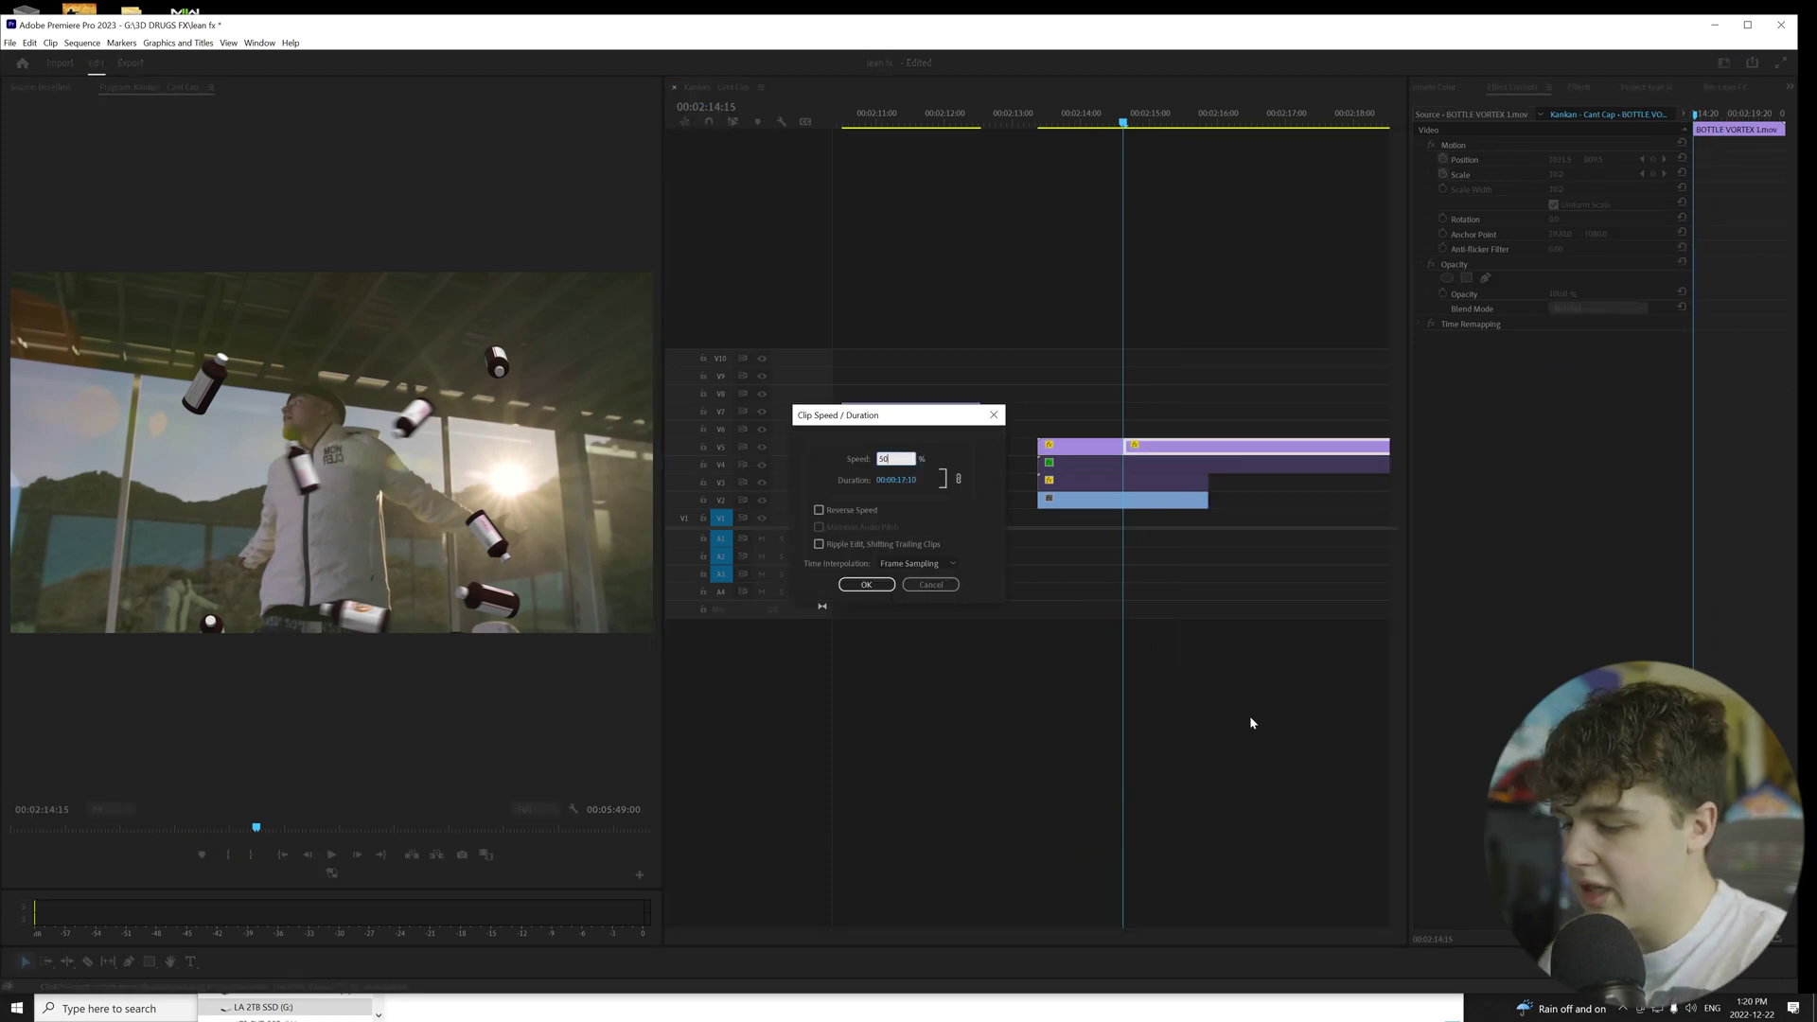
key("Return")
left_click(1047, 121)
key("space")
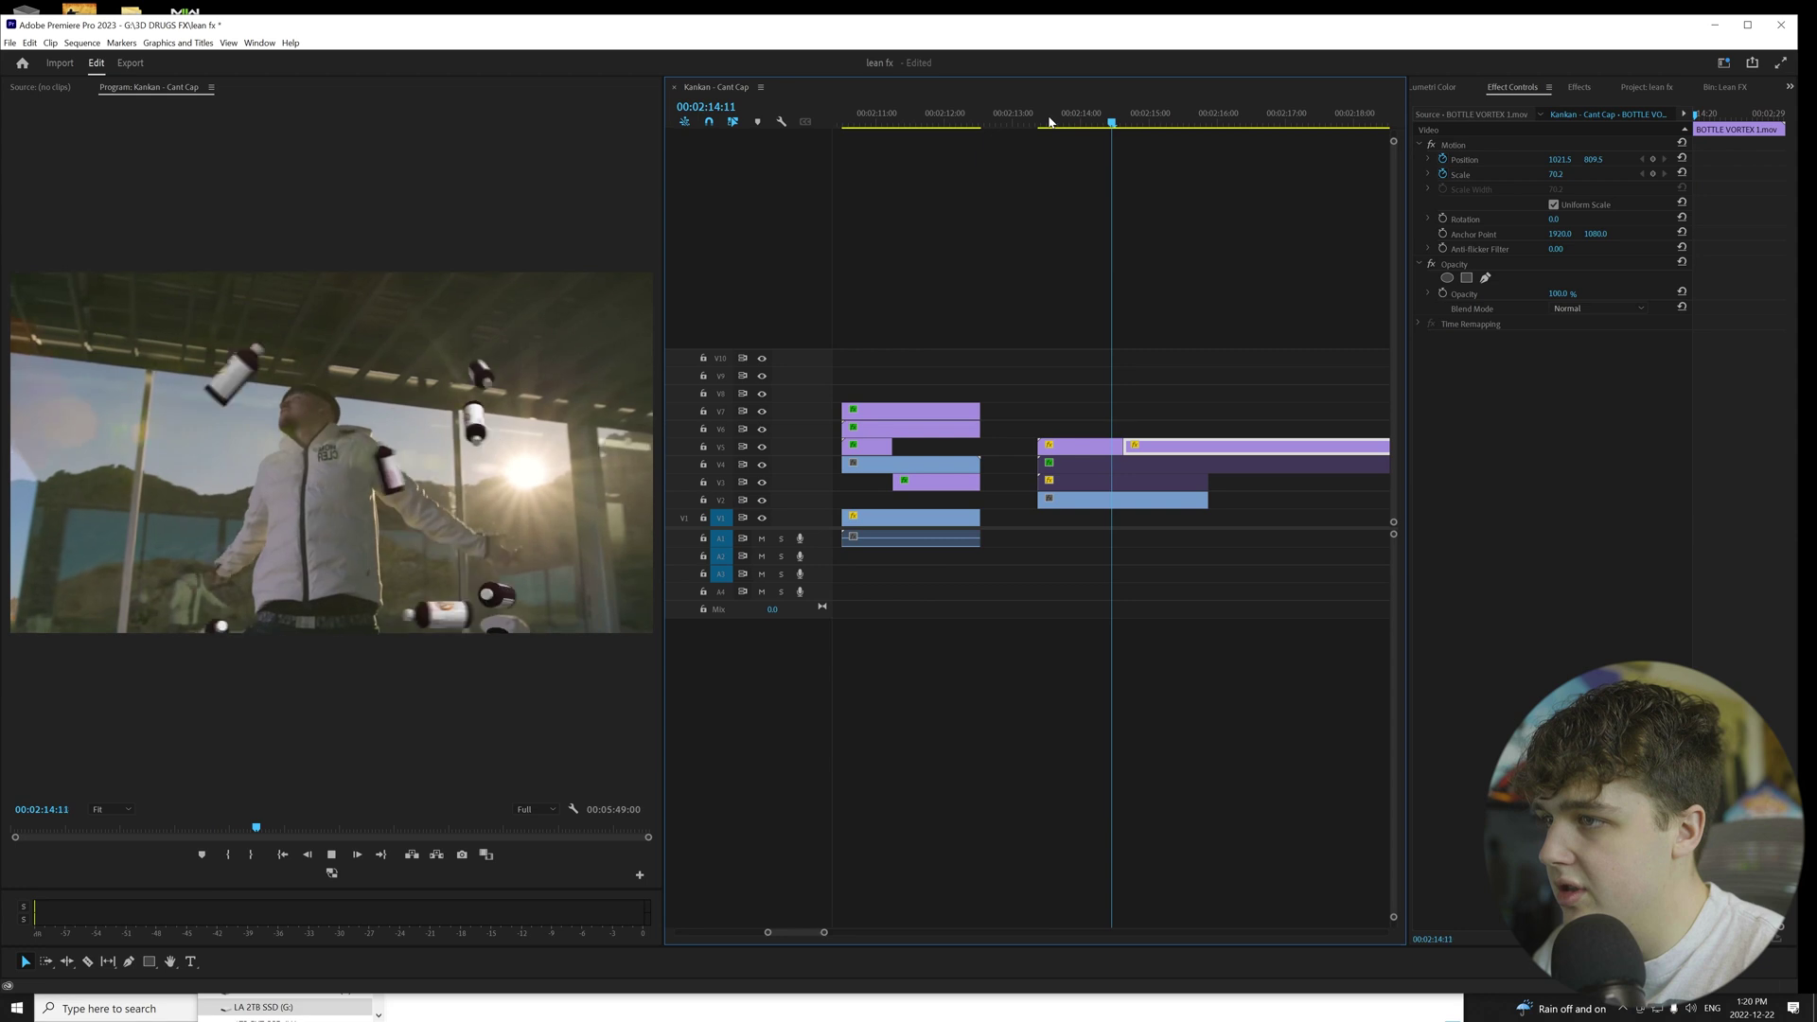
key("space")
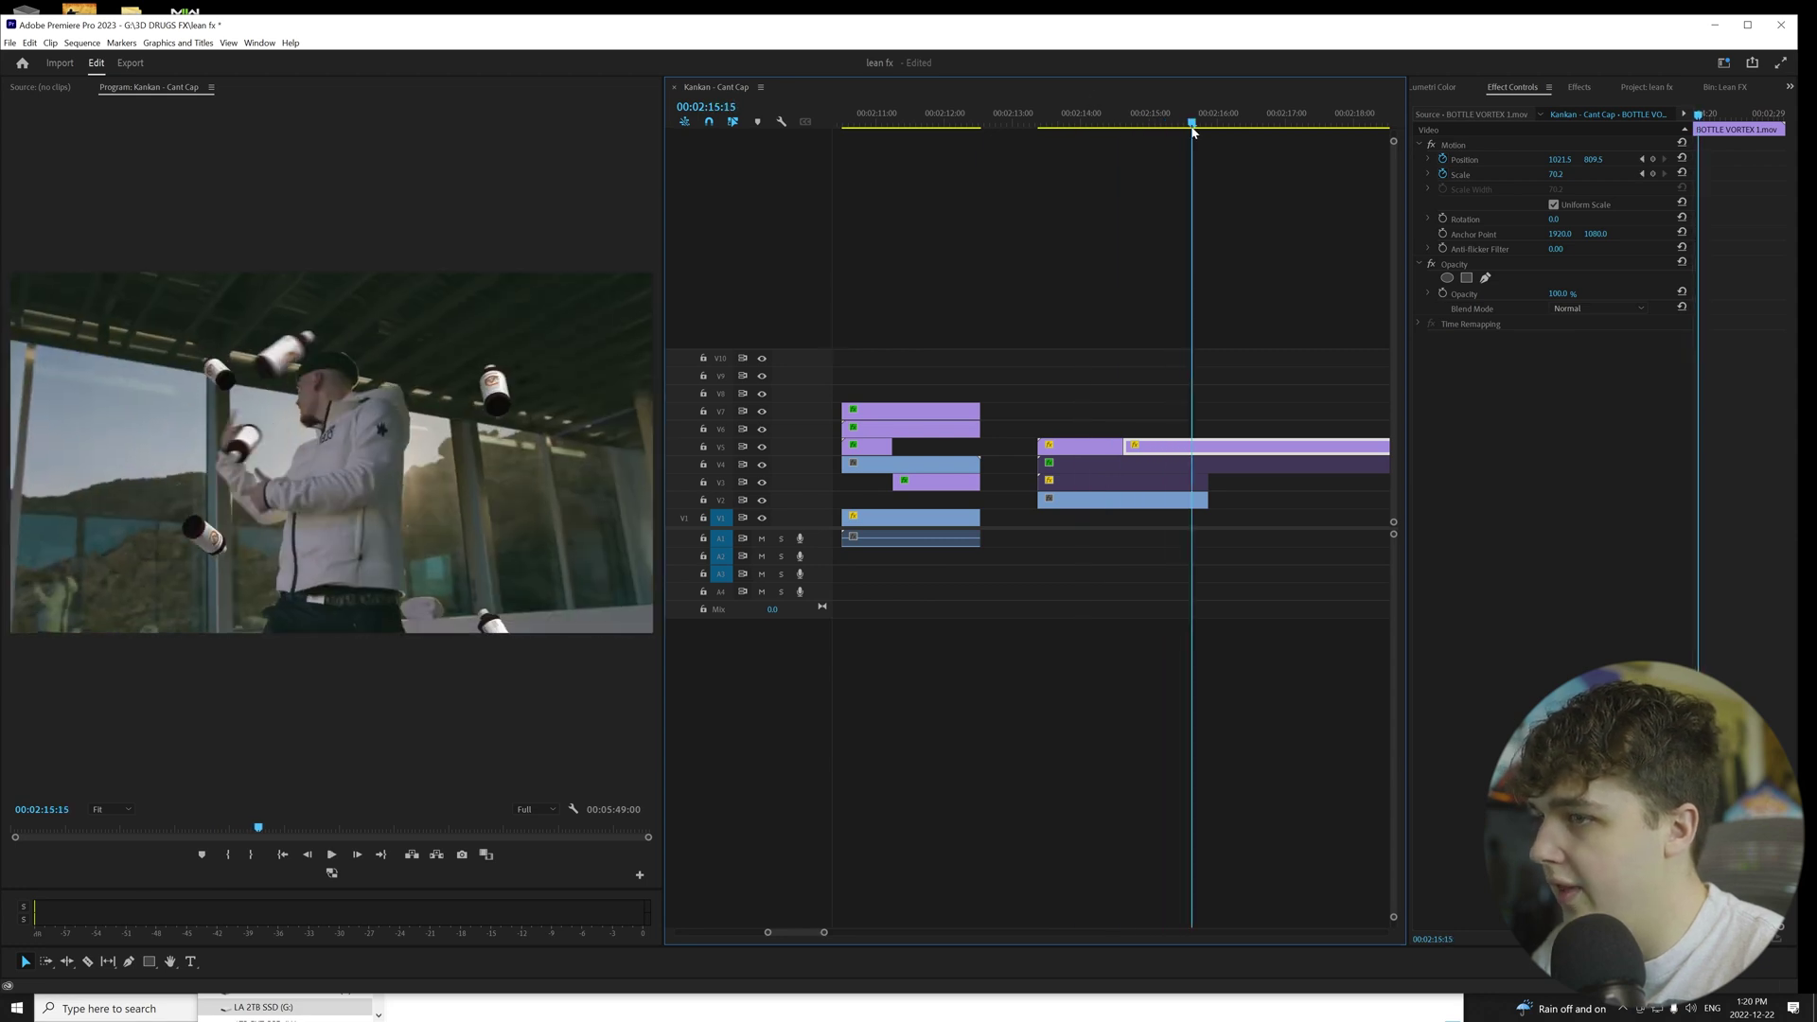
- Split the slowed bottle vortex clip at 00:02:15:10 and set the remaining part's speed to 100%
left_click_drag(1192, 121, 1179, 133)
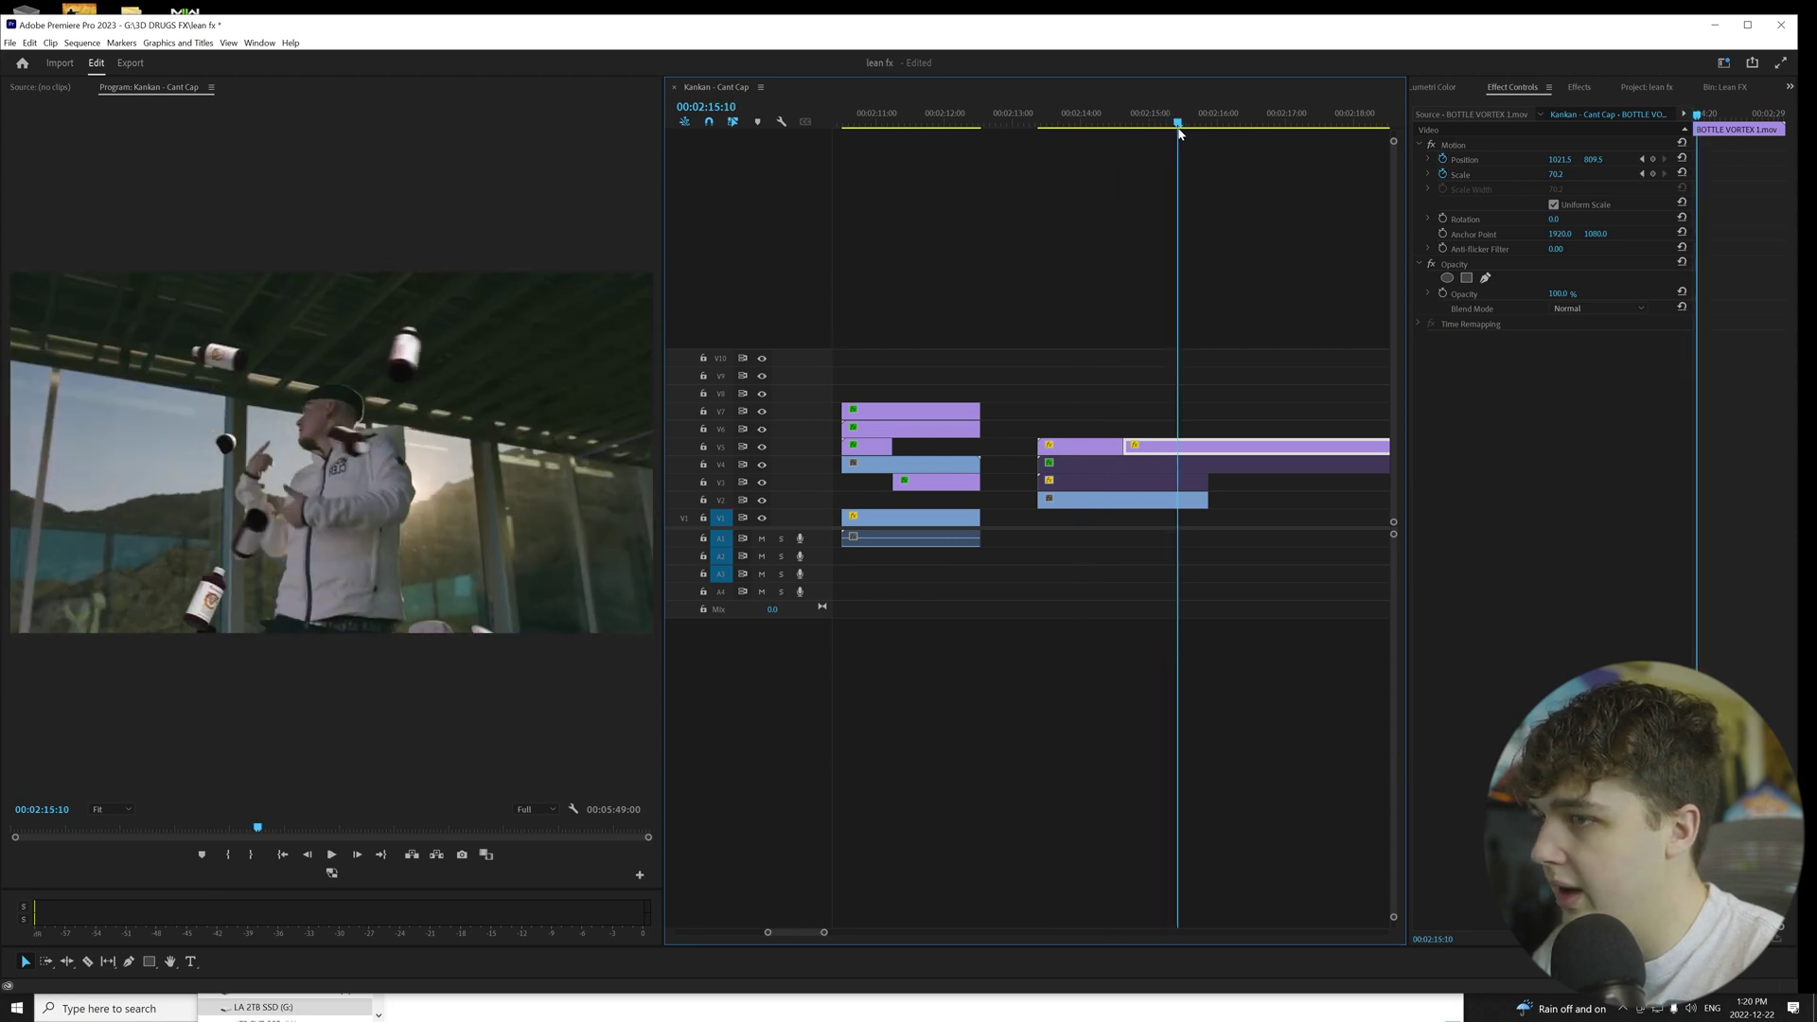
right_click(1228, 455)
left_click(1281, 737)
type("100")
key("Return")
- Play back the speed changes and cut the last bottle vortex segment on V5 at the end of the shot
left_click(1046, 116)
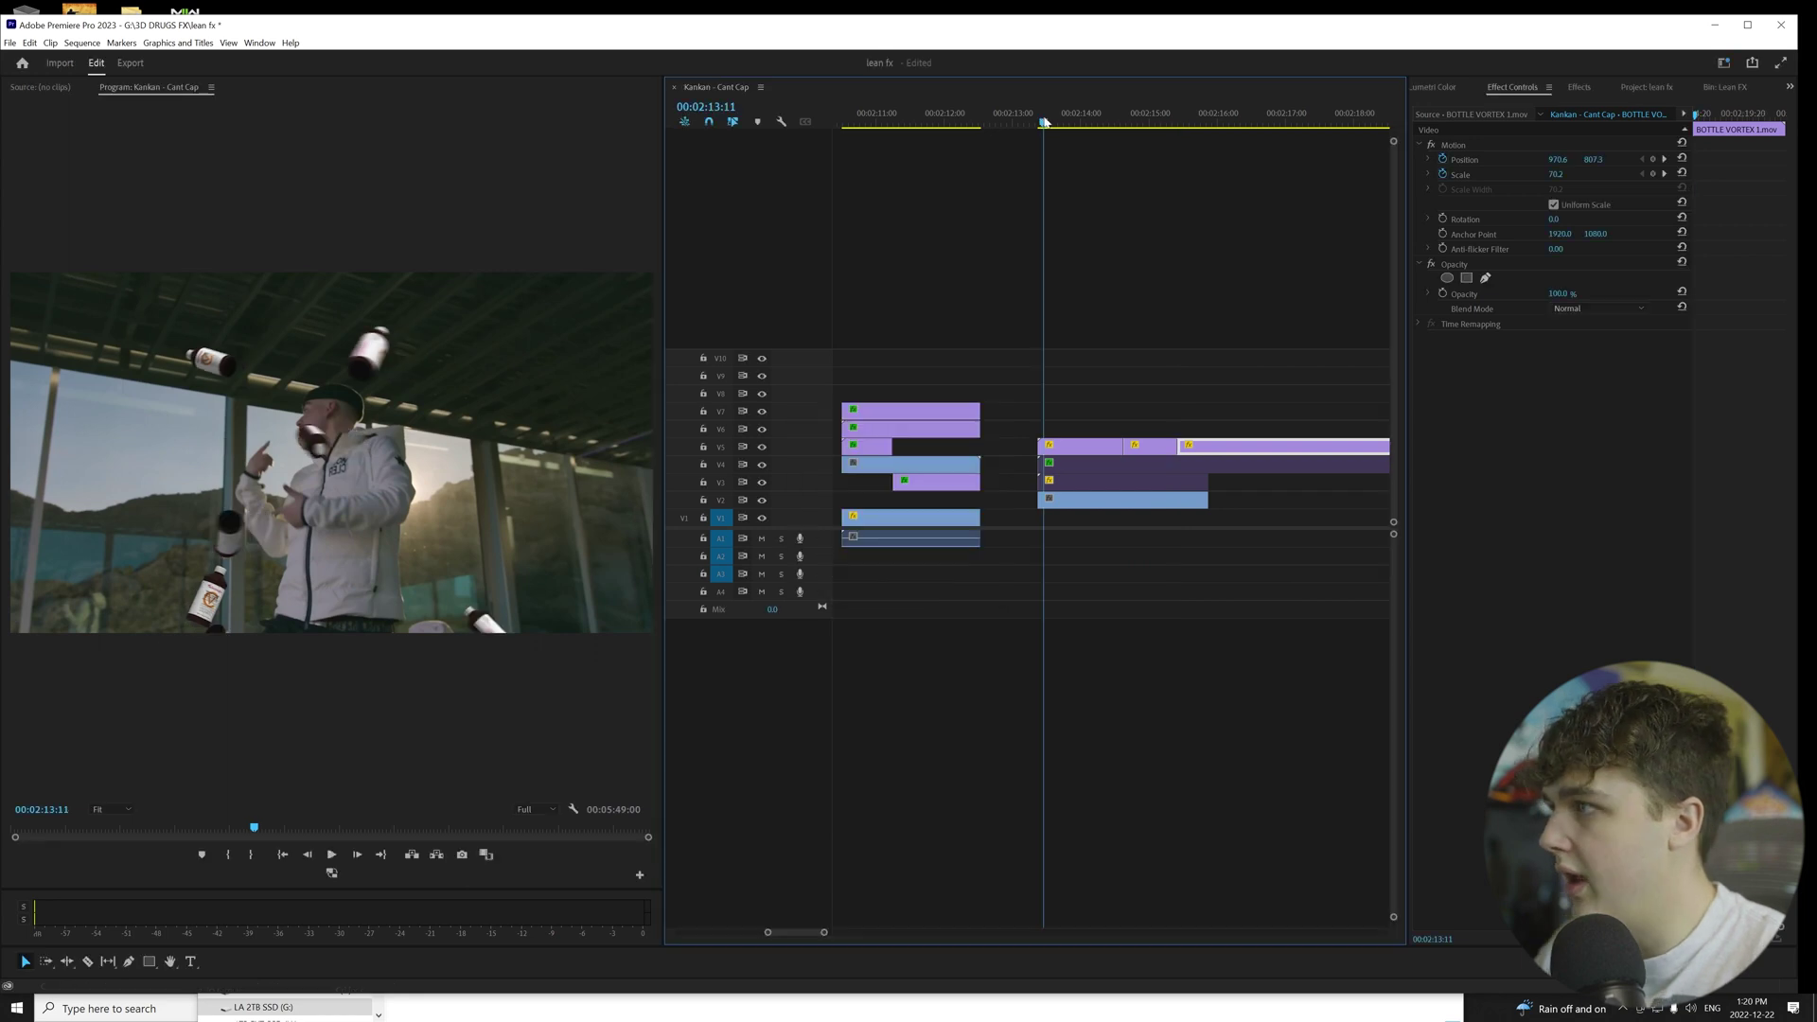
key("space")
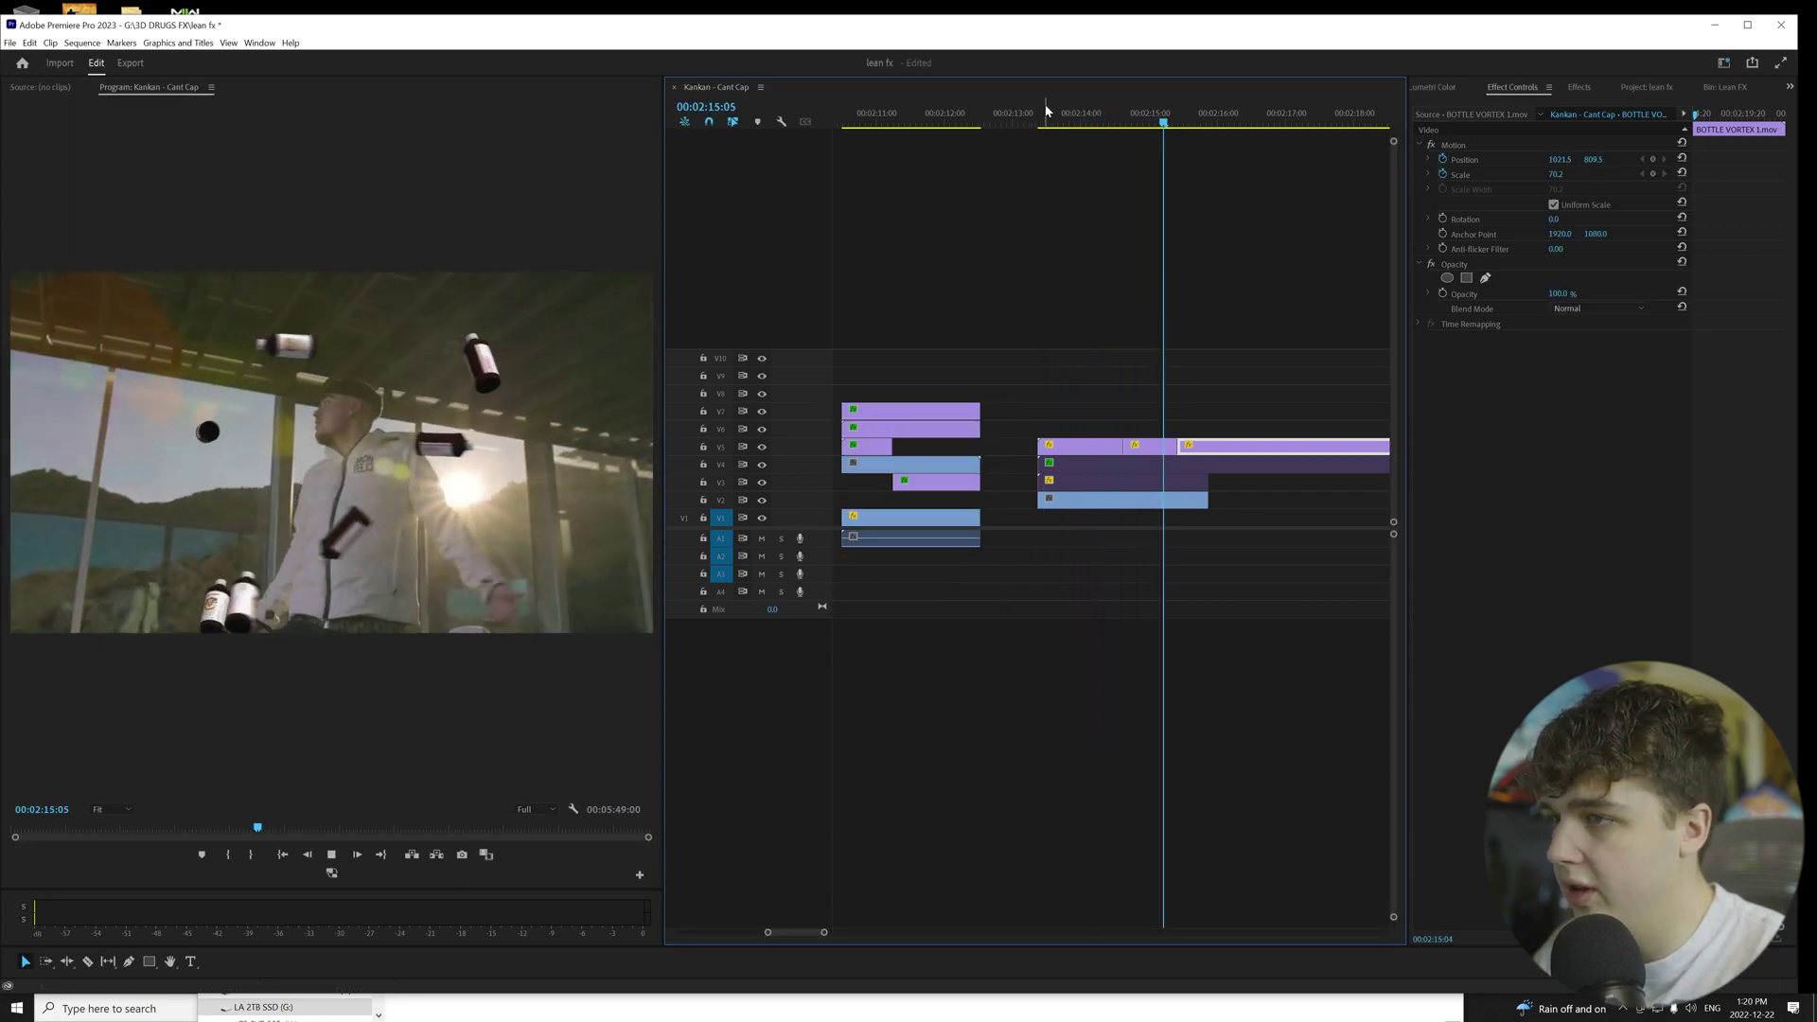
key("space")
key("c")
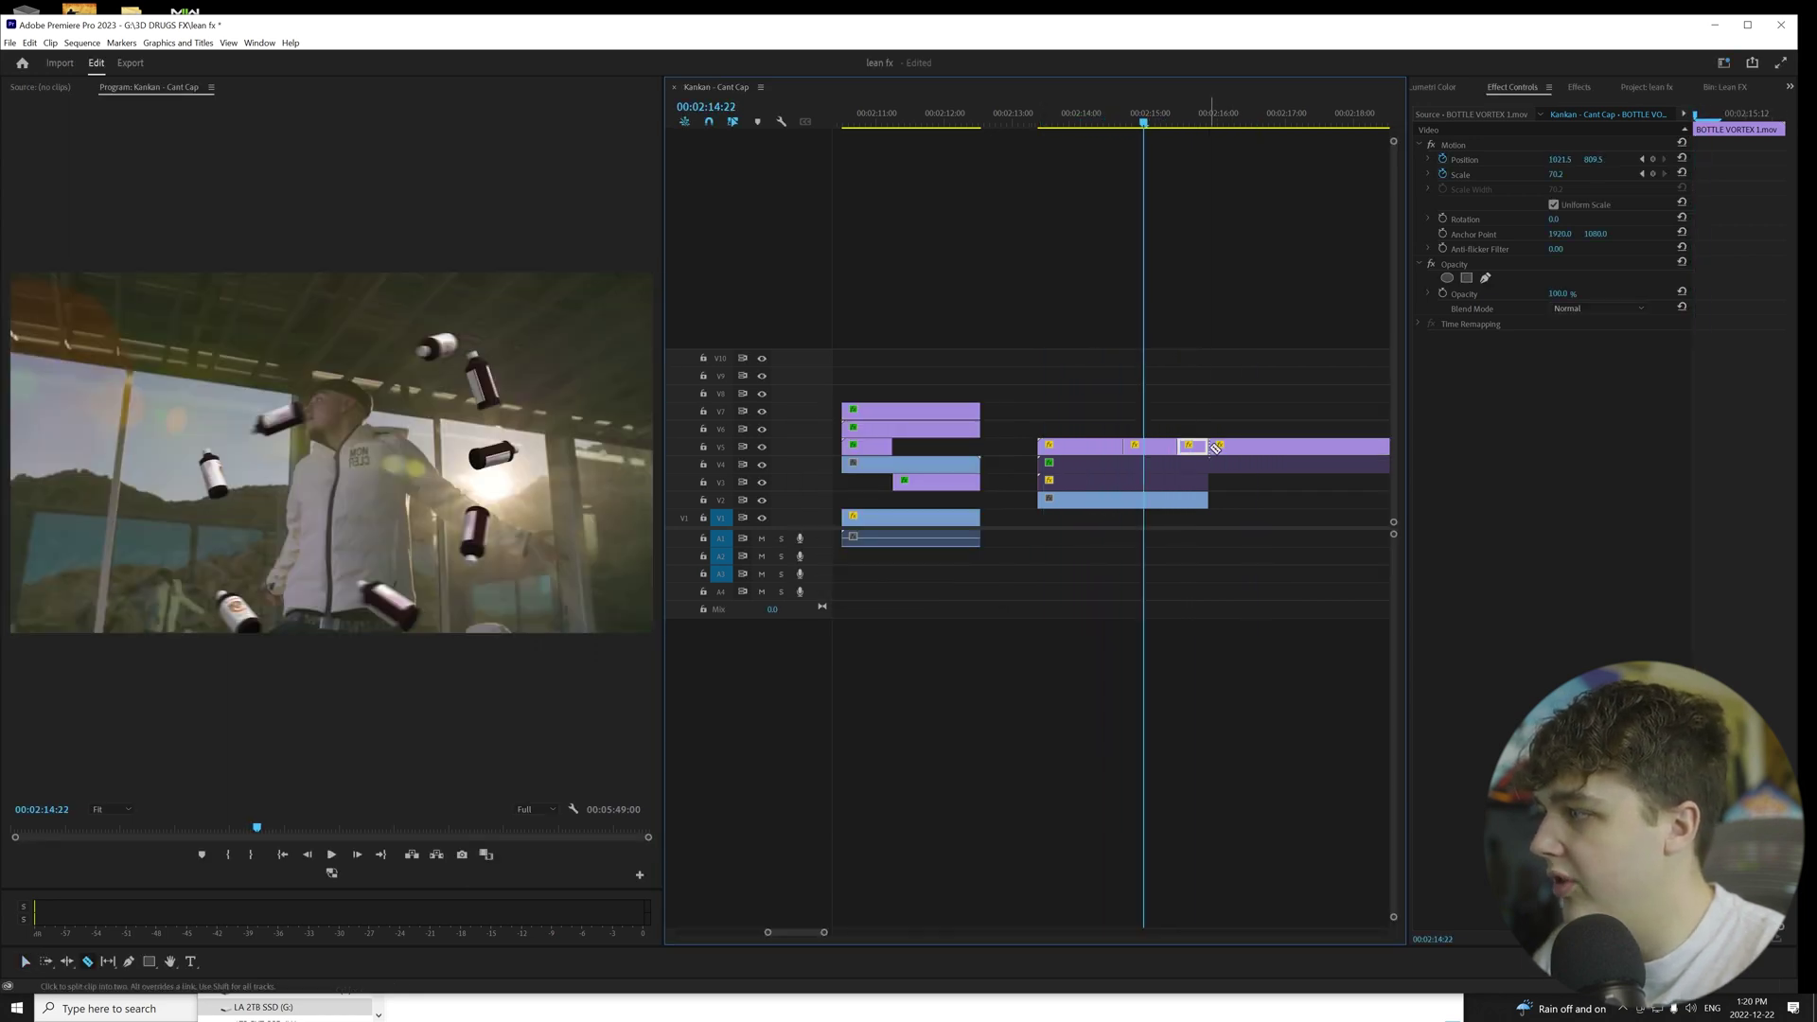